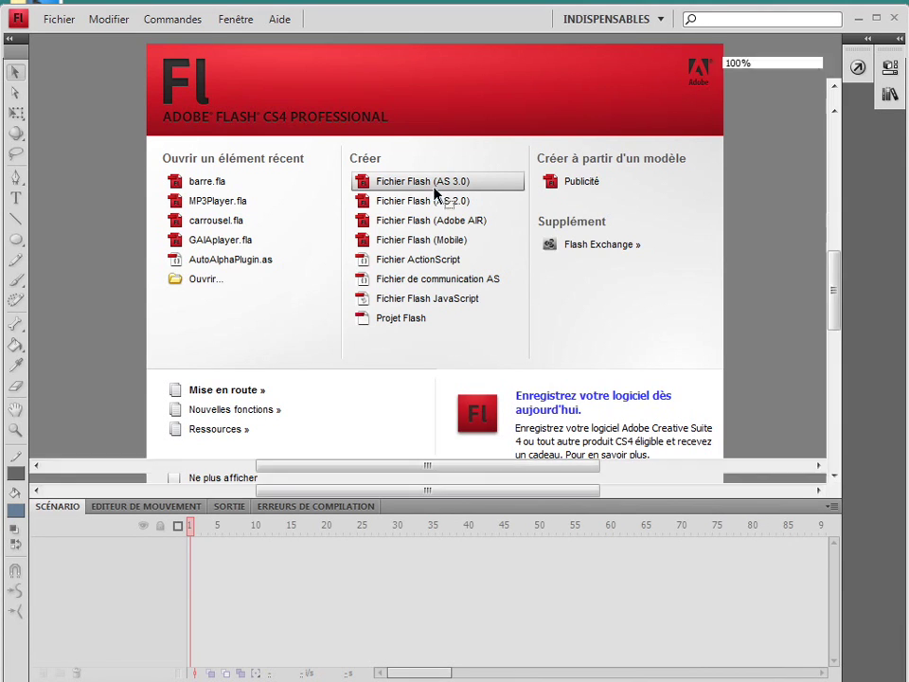
Create a new Flash file (AS 3.0) and draw a red-filled oval in the upper-left area of the stage.
left_click(439, 188)
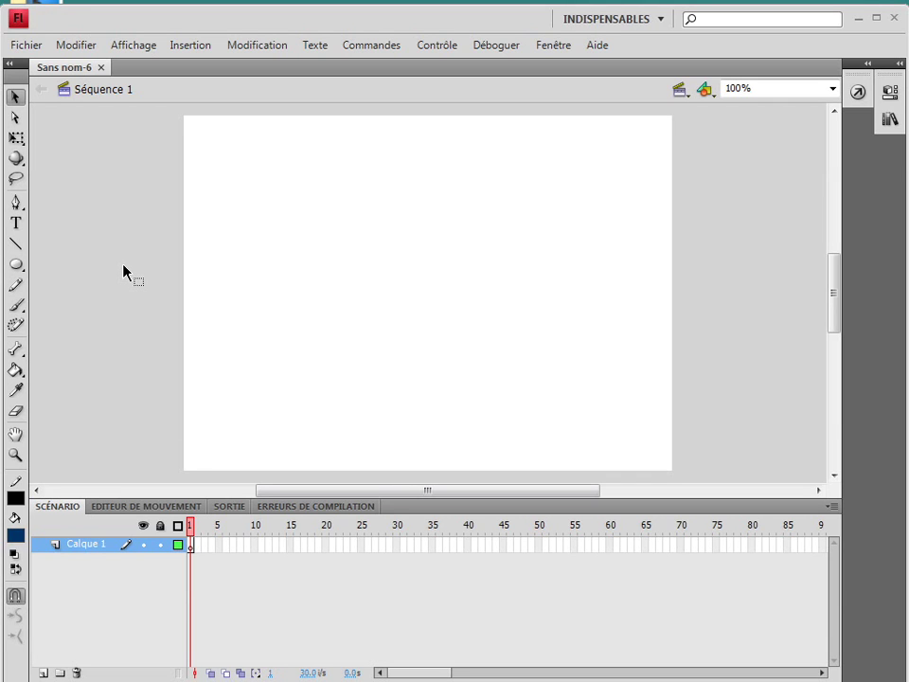
left_click(15, 534)
left_click(30, 651)
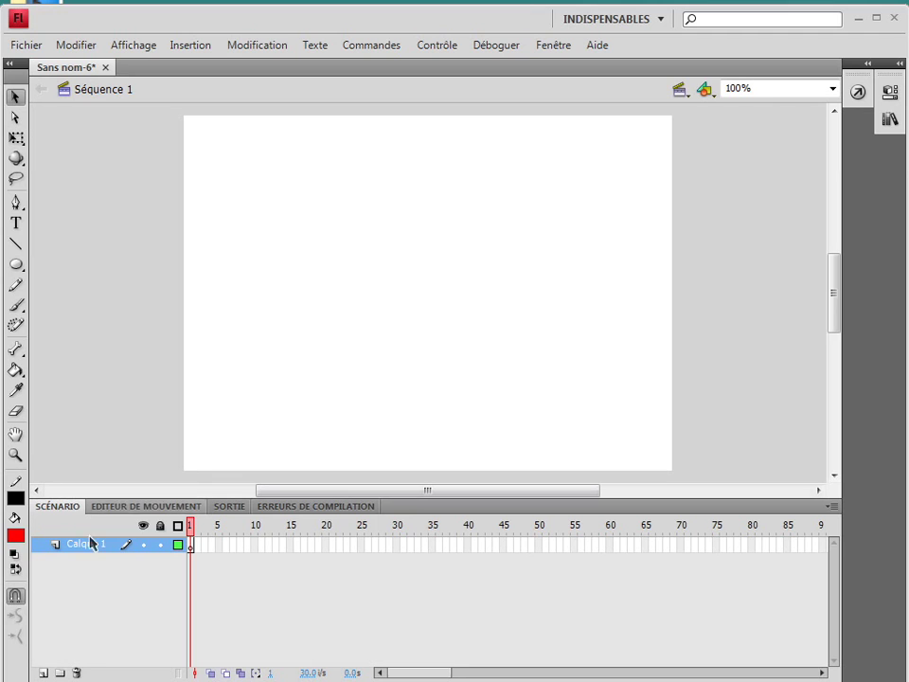
left_click(15, 265)
left_click_drag(225, 155, 381, 292)
Insert a keyframe at frame 50 of Calque 1 and delete the oval from that frame.
right_click(538, 545)
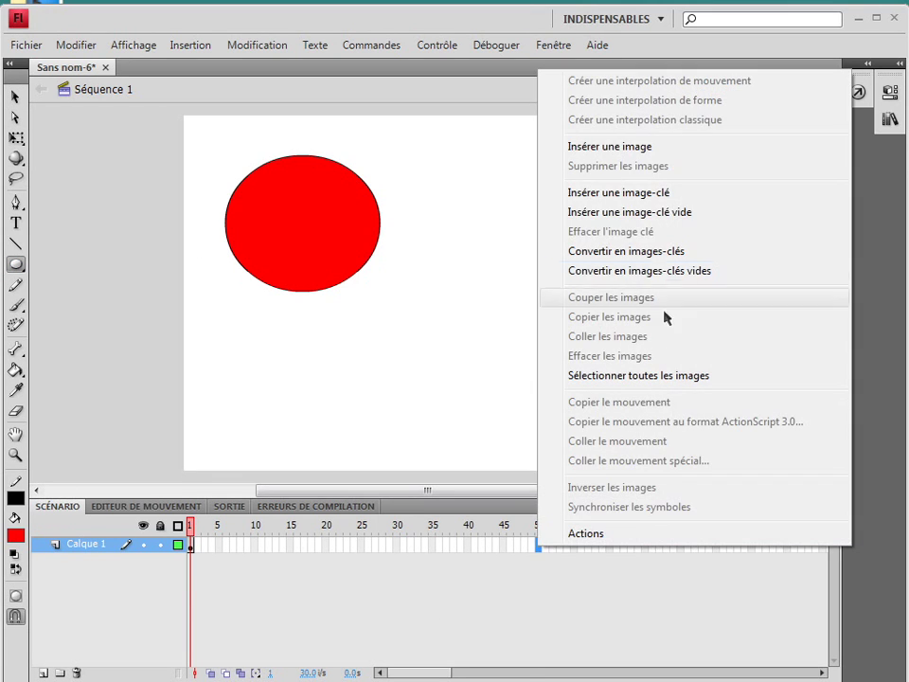
left_click(650, 194)
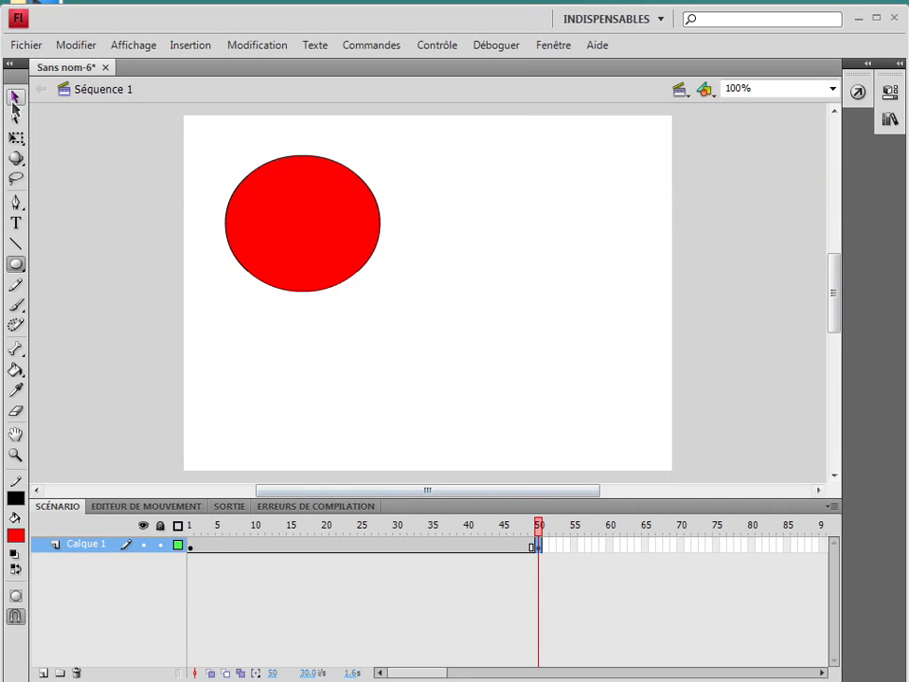
left_click(15, 97)
key("ctrl+a")
key("Delete")
Draw a wide red rectangle across the middle of the stage at frame 50 with the Rectangle tool.
left_click(17, 264)
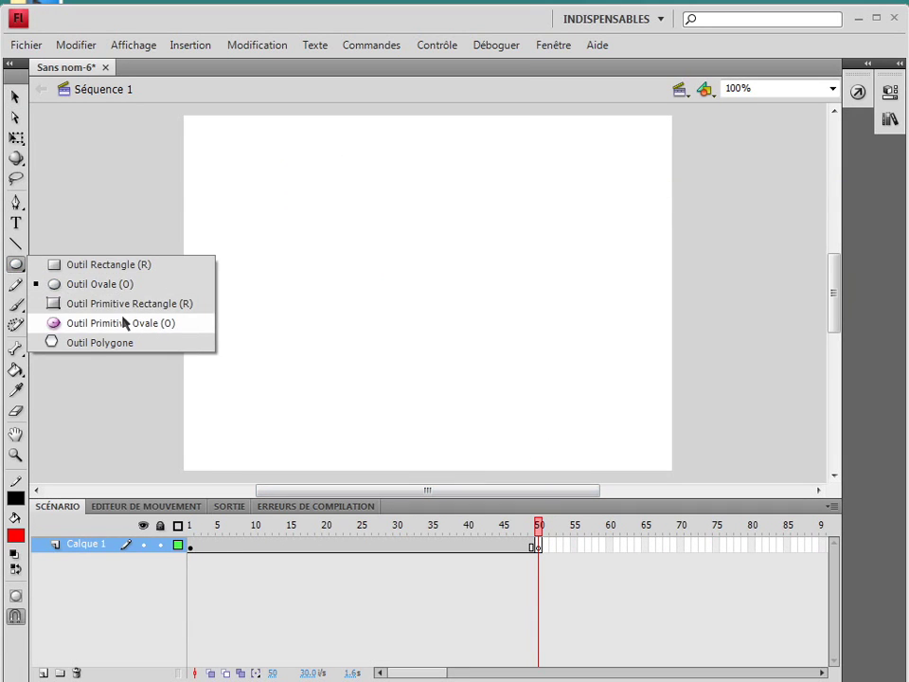
left_click(131, 269)
left_click_drag(249, 256, 616, 378)
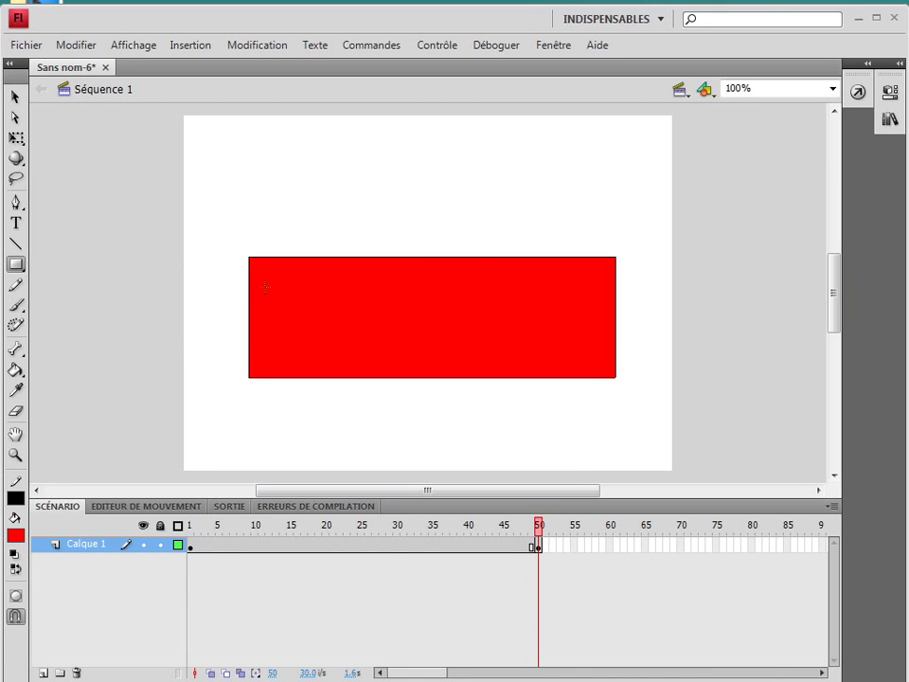
Create a shape tween between the oval keyframe at frame 1 and the rectangle keyframe at frame 50.
left_click(367, 544)
right_click(367, 544)
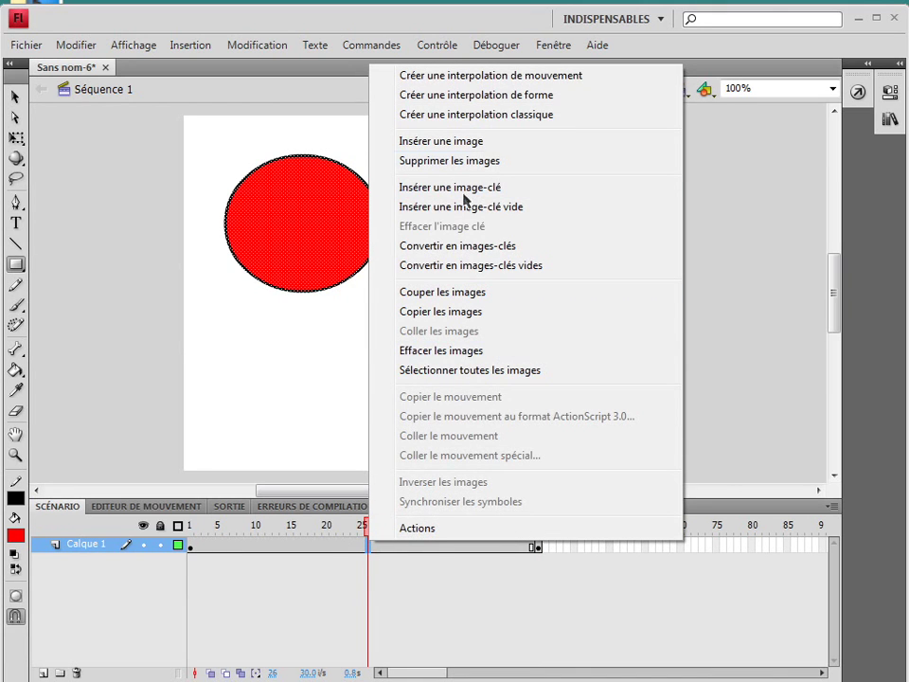
left_click(489, 95)
Scrub the playhead between frames 1 and 50 to examine how the oval morphs into the rectangle.
left_click(434, 527)
left_click_drag(437, 530, 189, 532)
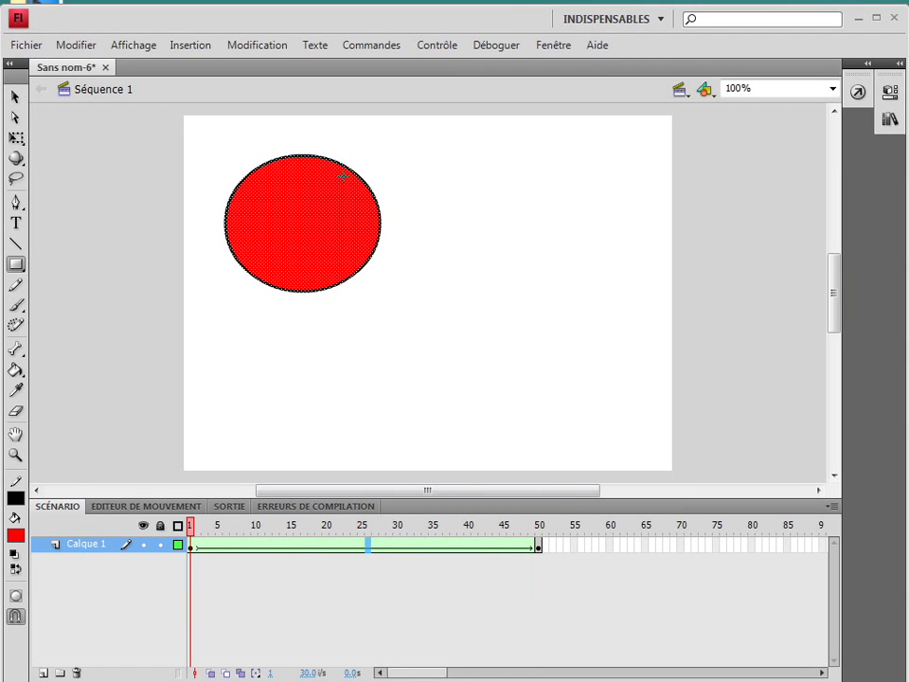
left_click(539, 529)
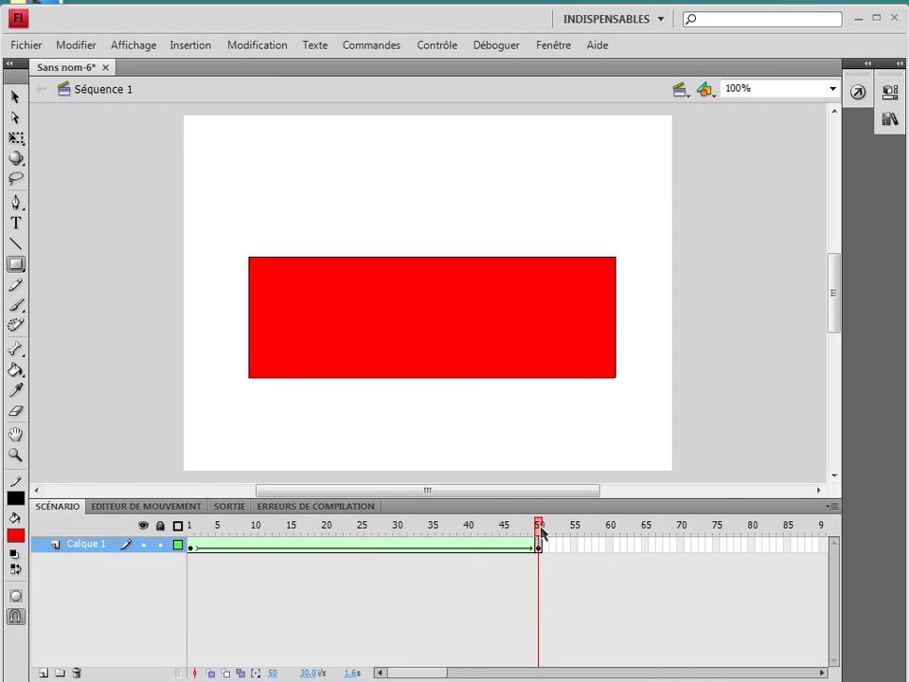
mouse_move(545, 532)
left_mouse_down()
mouse_move(166, 540)
mouse_move(551, 535)
mouse_move(497, 531)
mouse_move(538, 532)
left_mouse_up()
left_click_drag(528, 527, 190, 527)
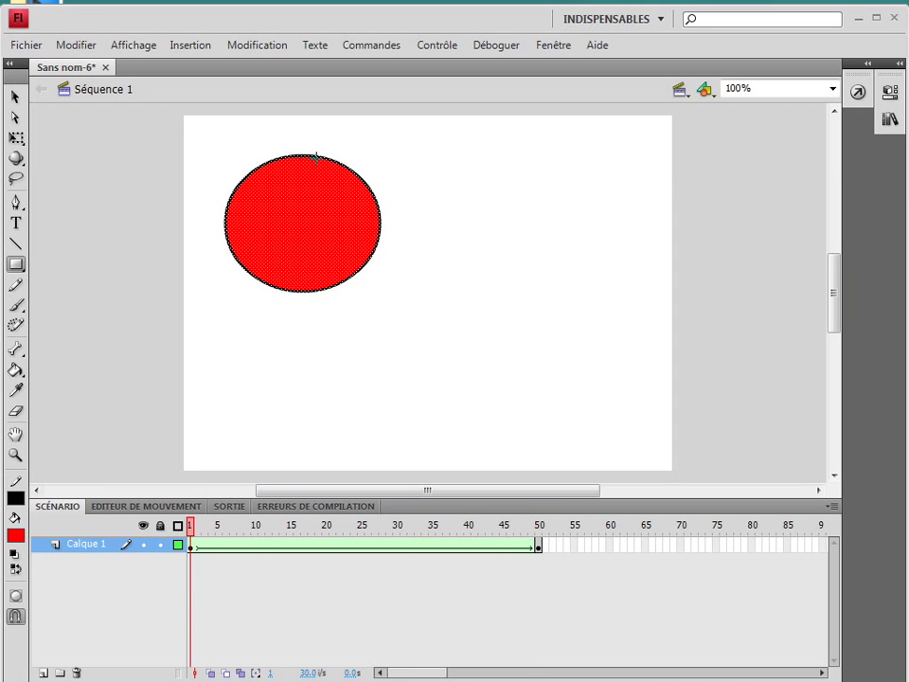
Select the oval in frame 1 and add a shape hint to it.
left_click(536, 546)
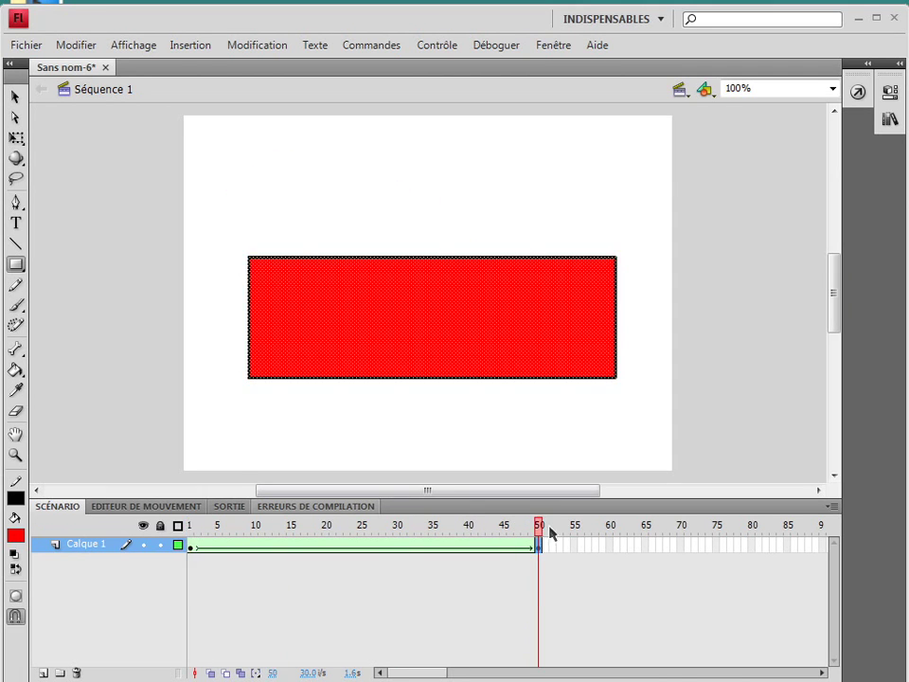
key("v")
left_click(192, 547)
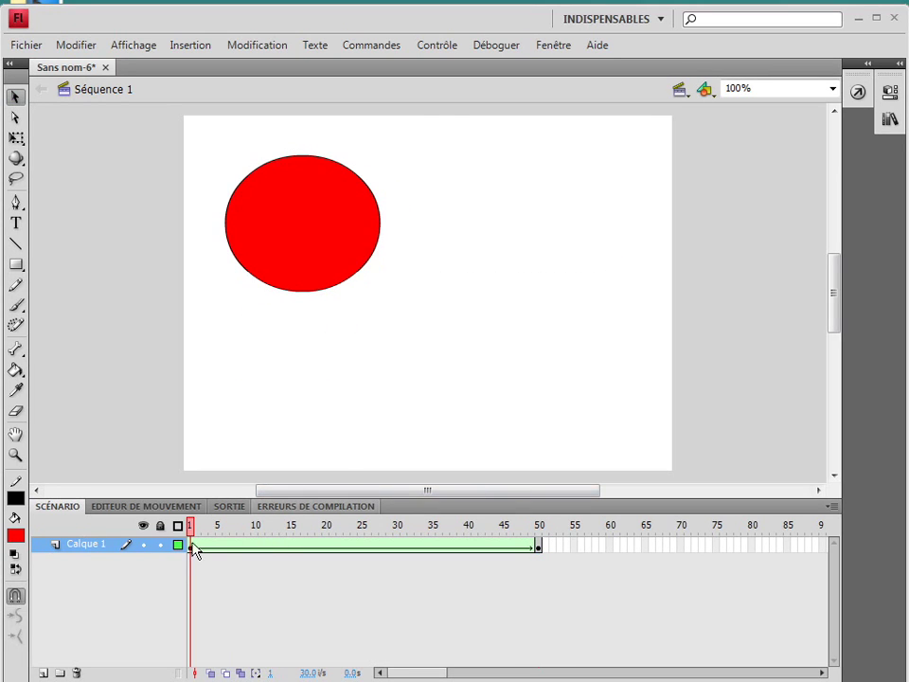
left_click(195, 548)
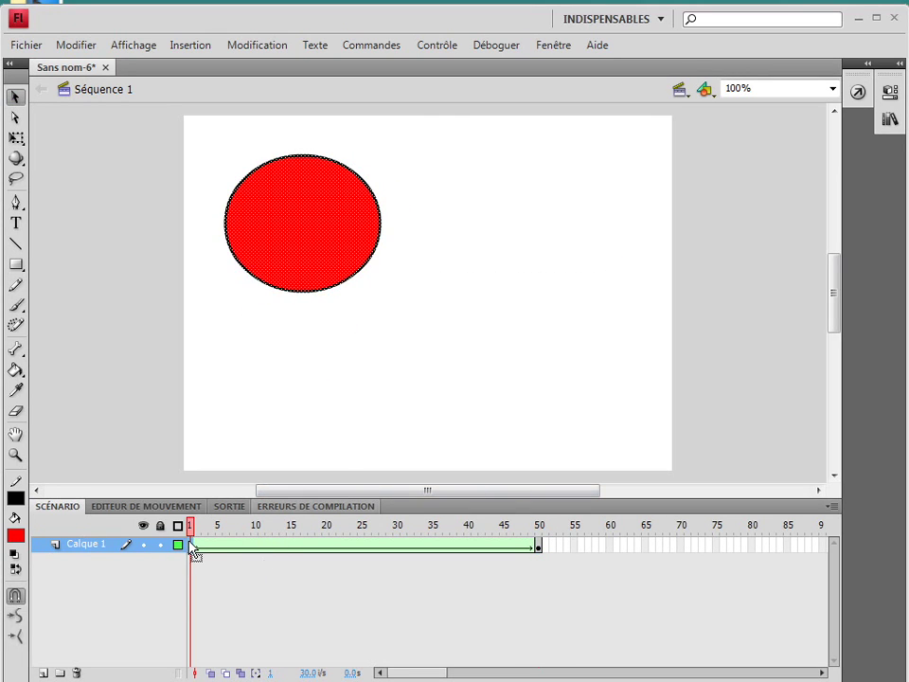
left_click(255, 46)
mouse_move(349, 180)
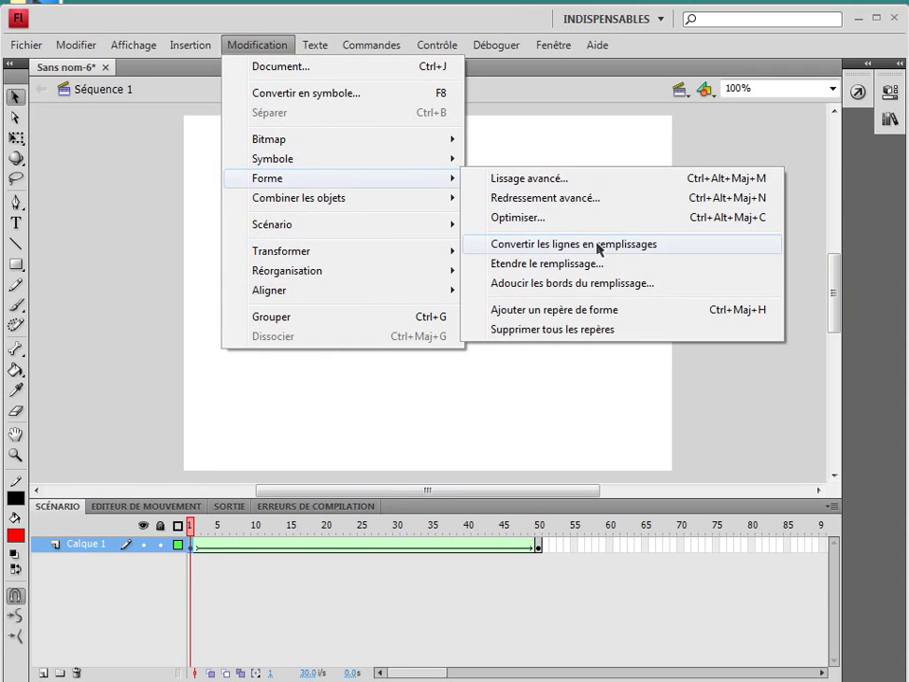
left_click(574, 312)
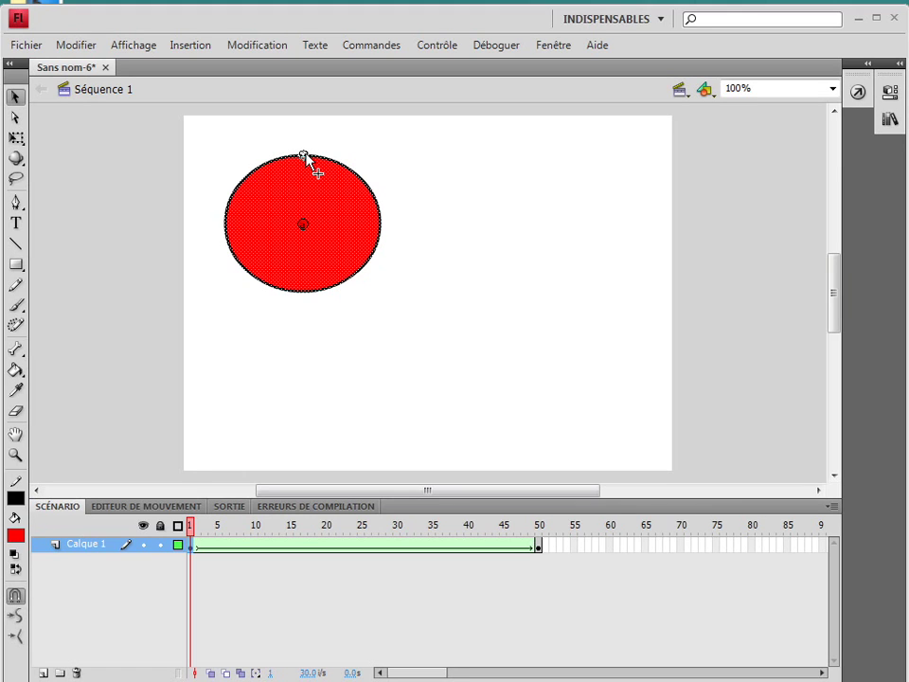
Place the shape hint on the oval's top edge in frame 1 and on the rectangle's upper-right corner in frame 50.
left_click_drag(304, 154, 301, 150)
left_click(538, 549)
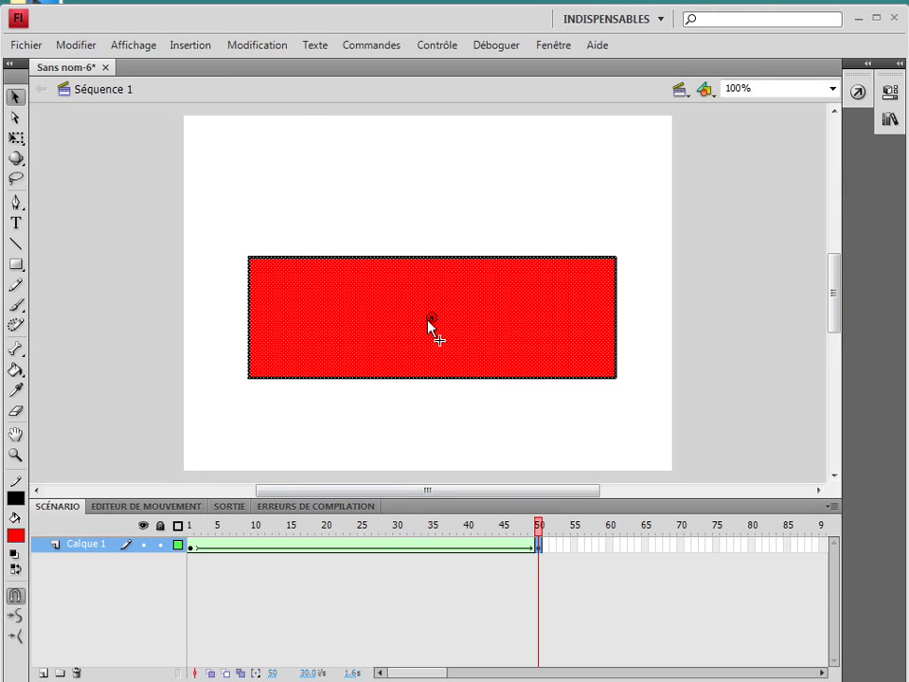
left_click_drag(461, 311, 616, 256)
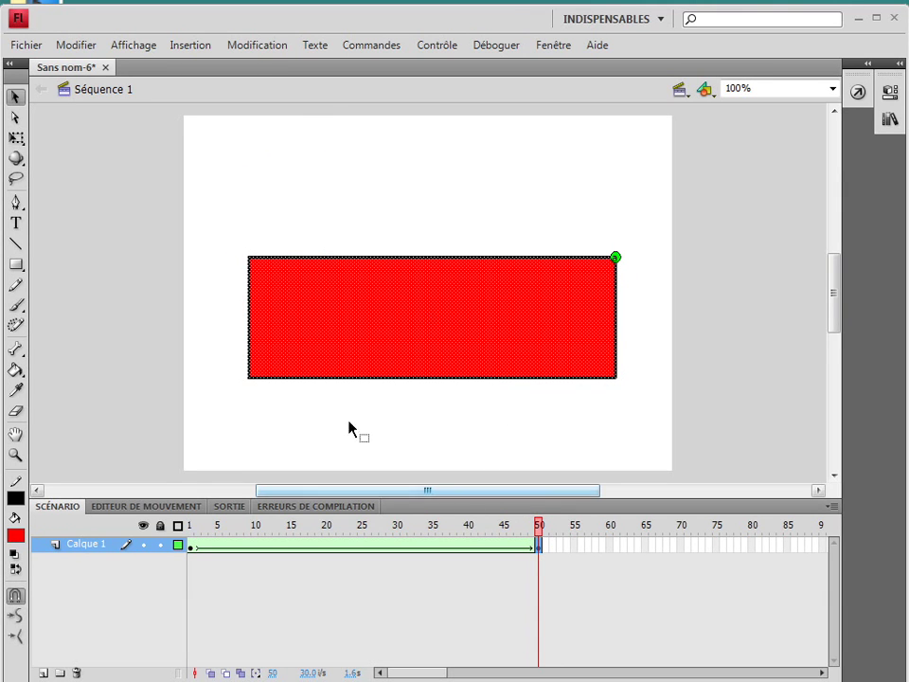
Scrub through the shape tween to examine the morph guided by the first shape hint.
left_click(192, 532)
left_click(181, 527)
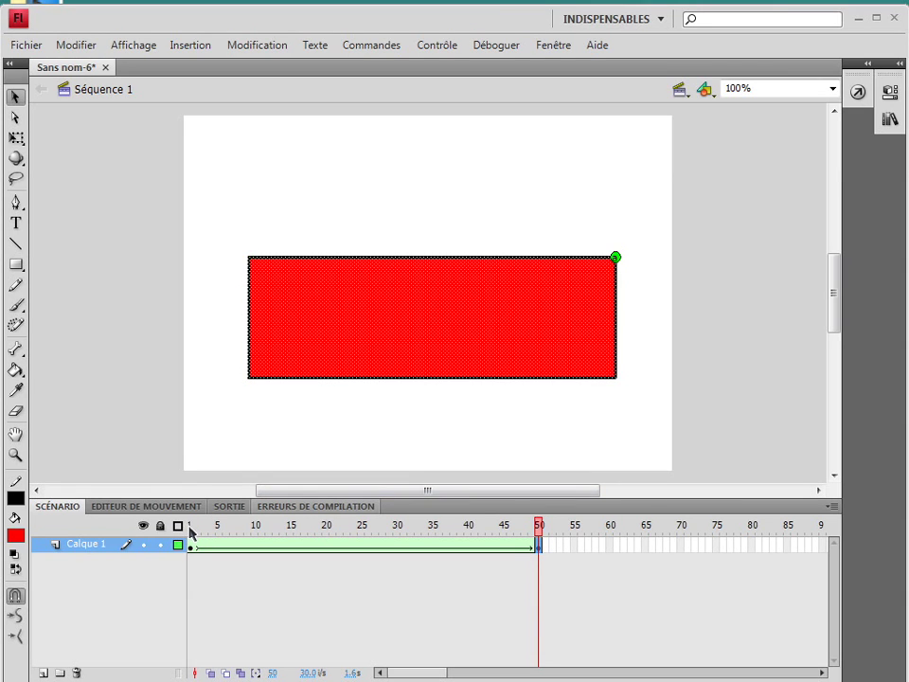
left_click(189, 527)
left_click(539, 545)
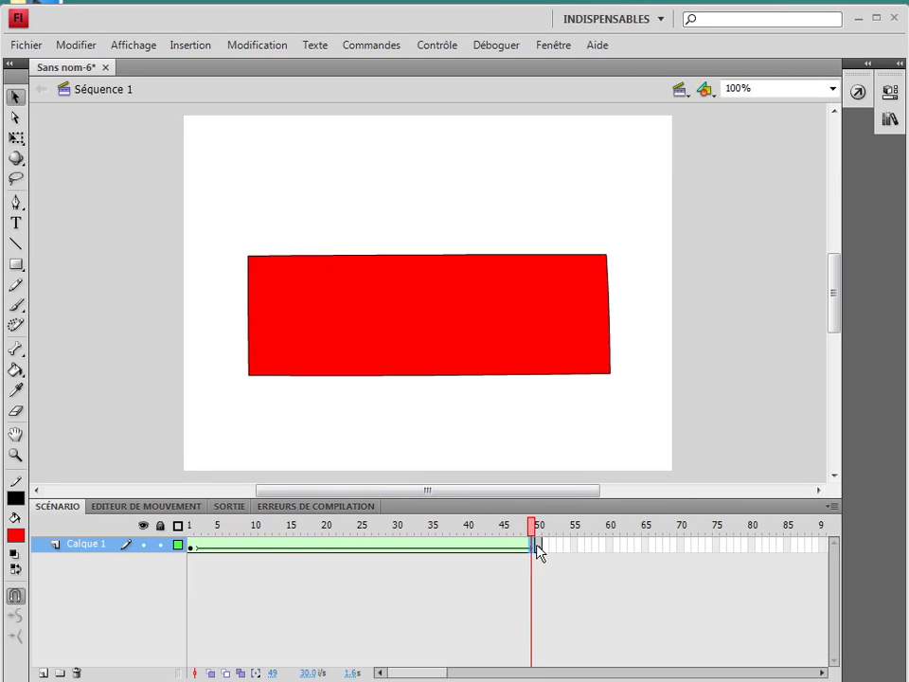
left_click_drag(537, 532, 189, 528)
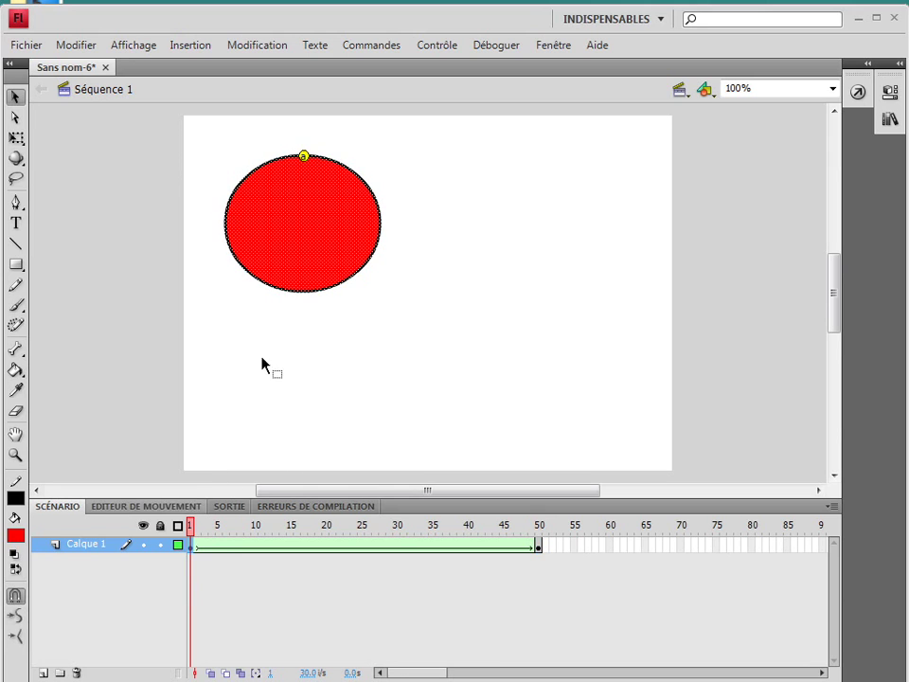
Add a second shape hint to the oval in frame 1.
left_click(339, 256)
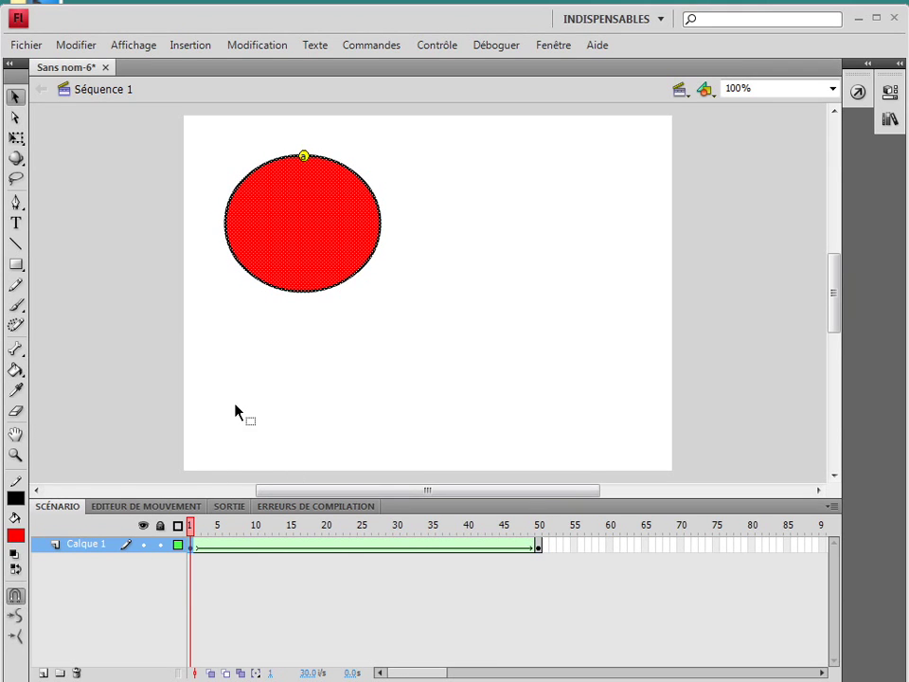
left_click(257, 44)
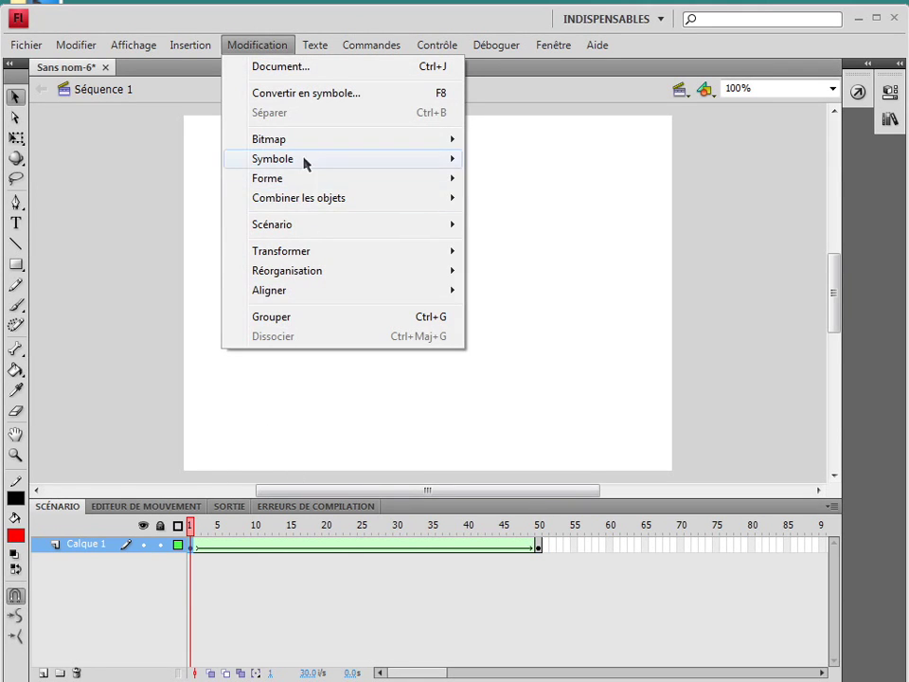
mouse_move(369, 182)
left_click(495, 312)
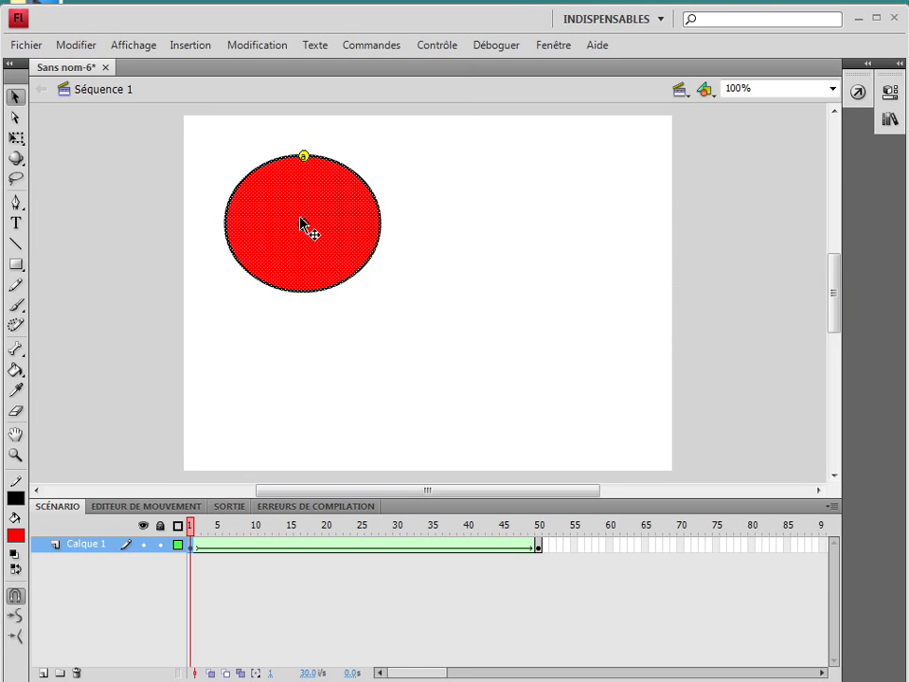
Place the second hint on the oval's bottom edge and the rectangle's lower-right corner at frame 50, and scrub back through the tween.
left_click_drag(304, 228, 302, 291)
left_click(536, 547)
left_click_drag(431, 318, 616, 377)
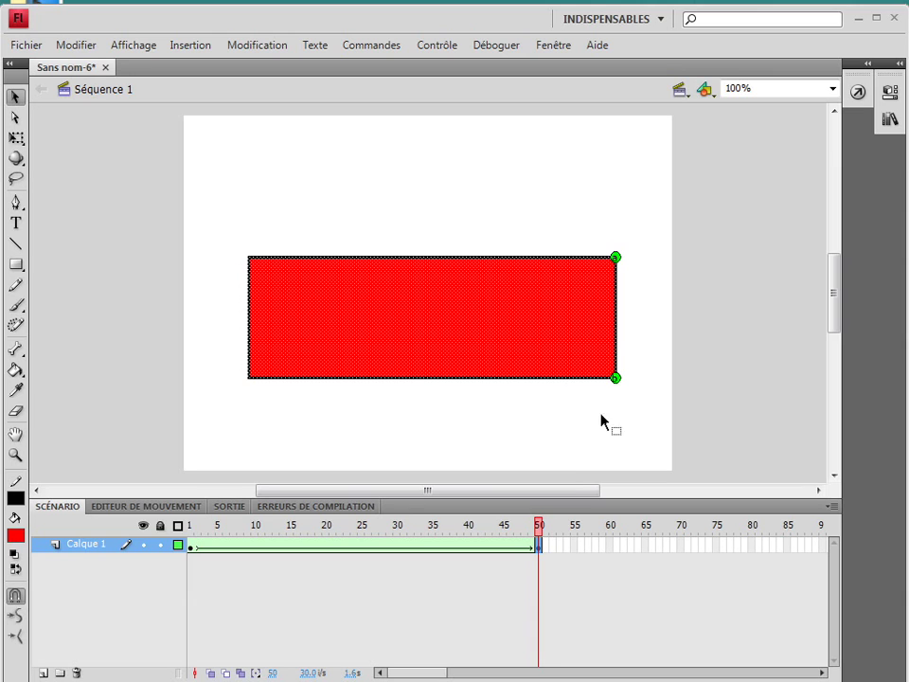
left_click_drag(537, 526, 183, 538)
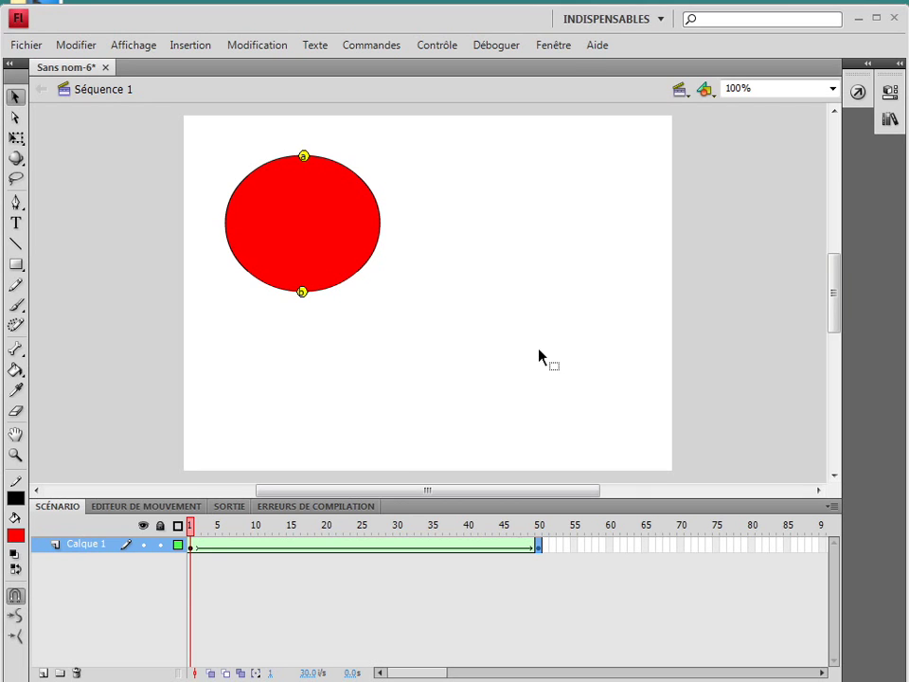
Remove frames 1 to 50 of Calque 1, clearing the whole shape tween.
key("ctrl+a")
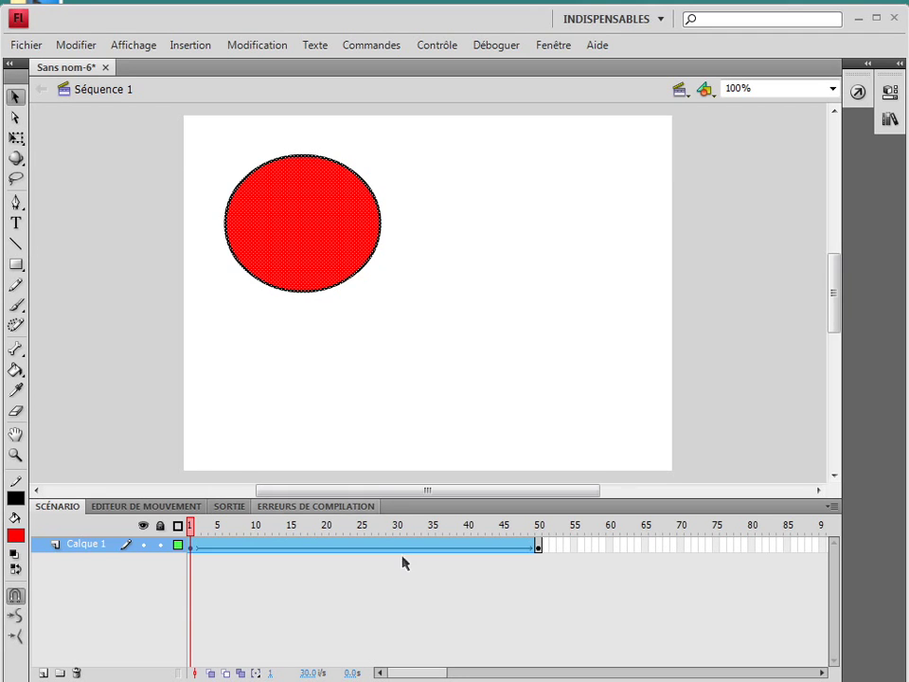
left_click(538, 544)
left_click(190, 545)
right_click(192, 543)
left_click(322, 161)
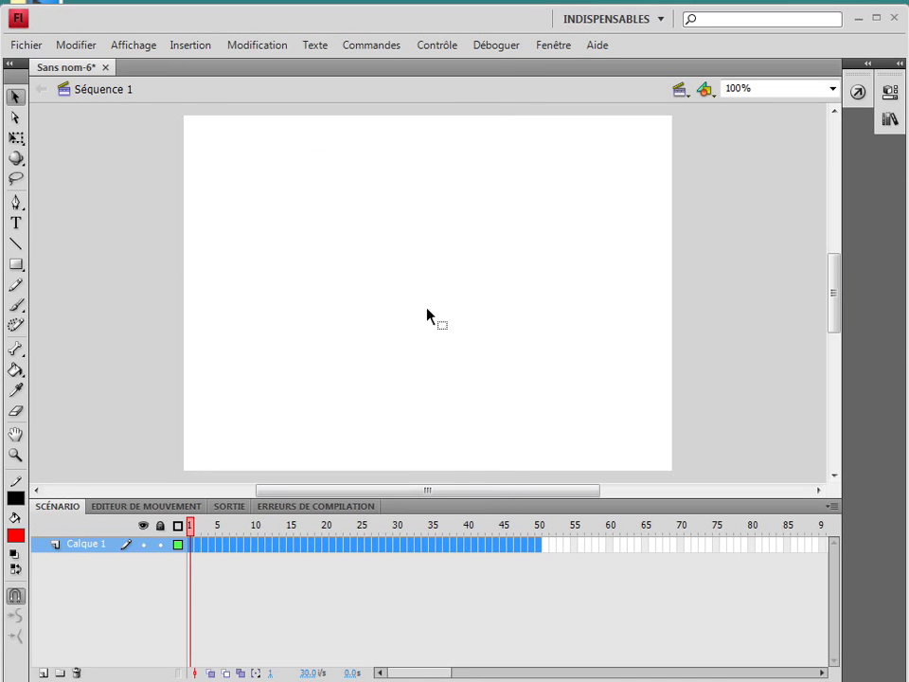
Insert a frame at frame 1 and draw a long, thin red rectangle in the upper-left area of the stage.
left_click(198, 546)
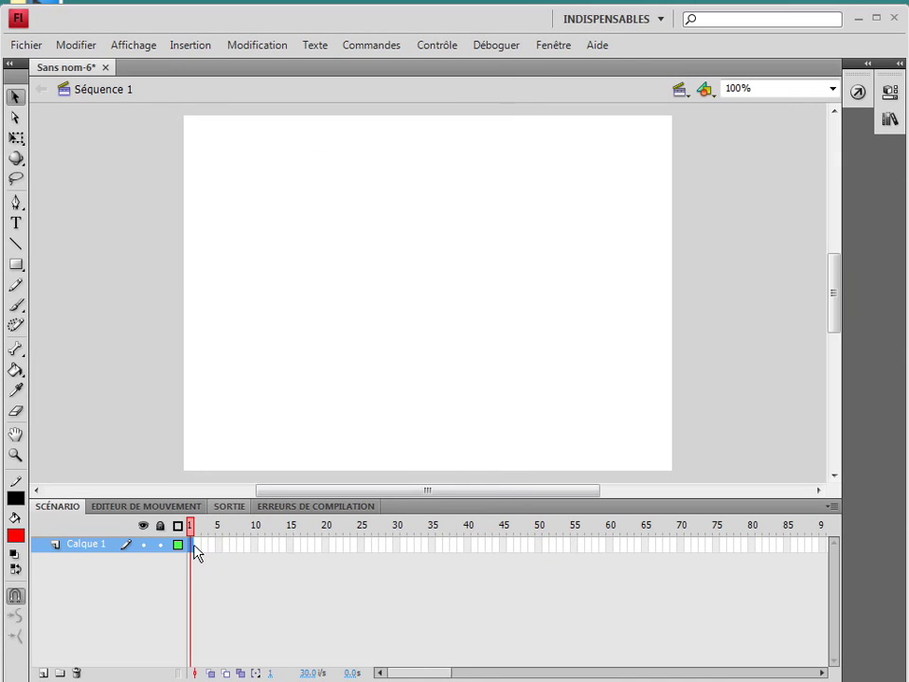
right_click(193, 544)
left_click(333, 147)
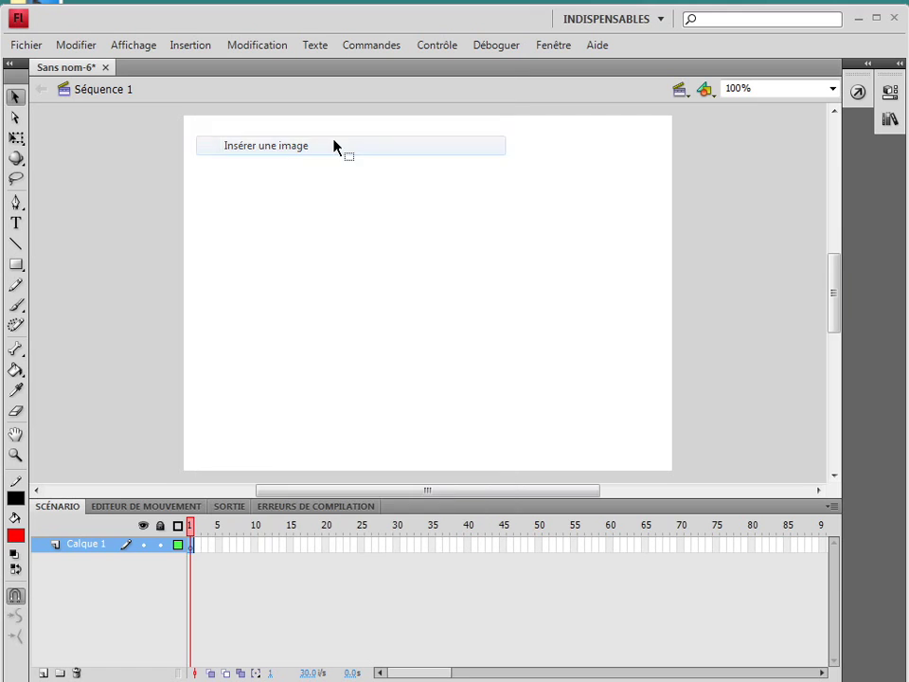
left_click(16, 264)
left_click_drag(222, 151, 509, 190)
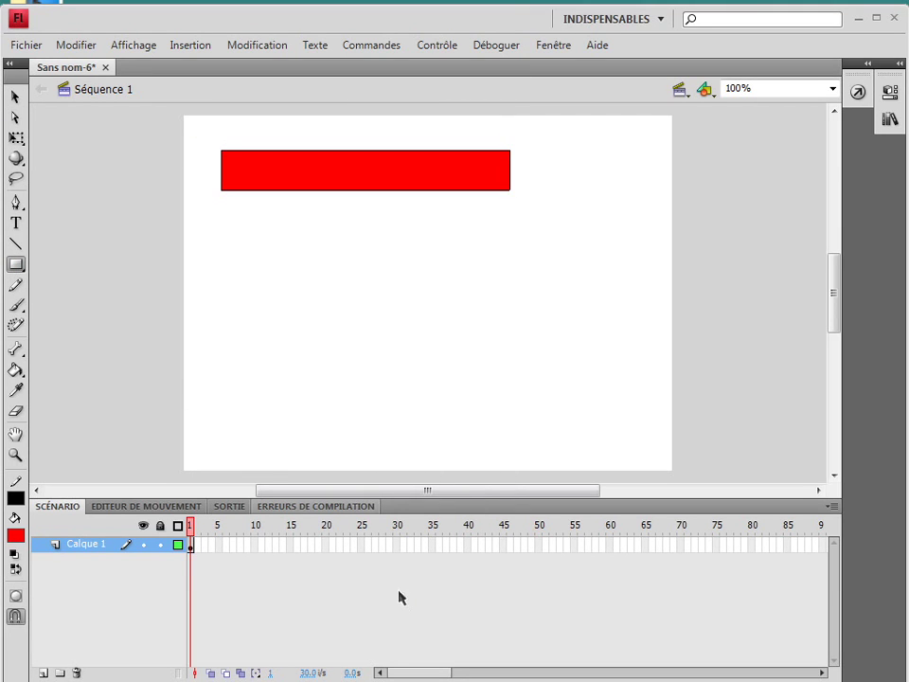
Insert a keyframe at frame 46 and rotate its rectangle clockwise about the lower-left corner until it points downward, using Free Transform.
right_click(509, 546)
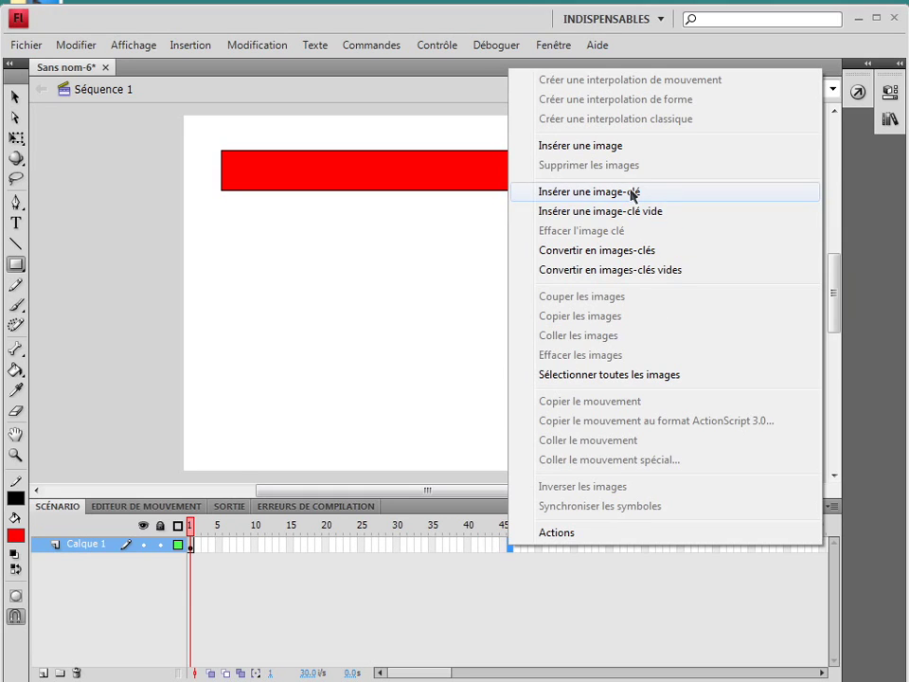
left_click(630, 192)
left_click(16, 138)
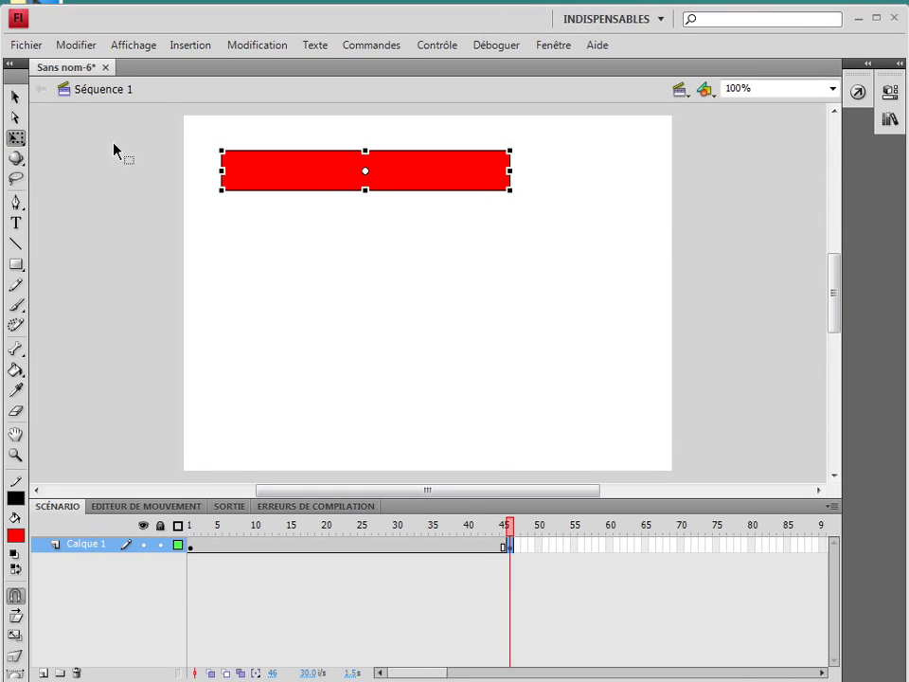
left_click_drag(365, 171, 221, 190)
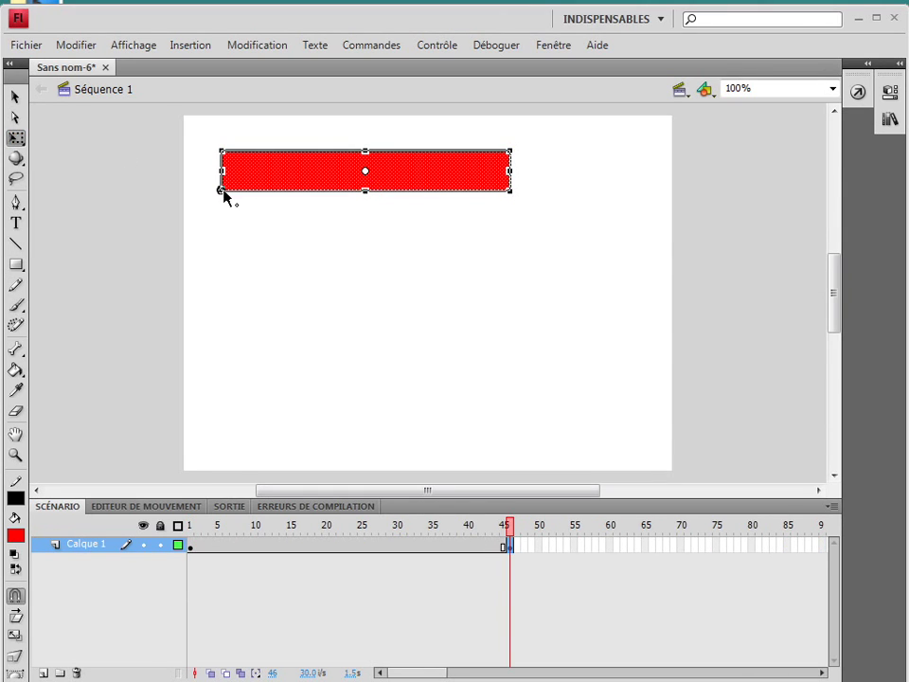
left_click_drag(522, 184, 243, 402)
Create a shape tween between frames 1 and 46 and scrub back through it to check the rectangle's rotation.
left_click(403, 546)
right_click(405, 546)
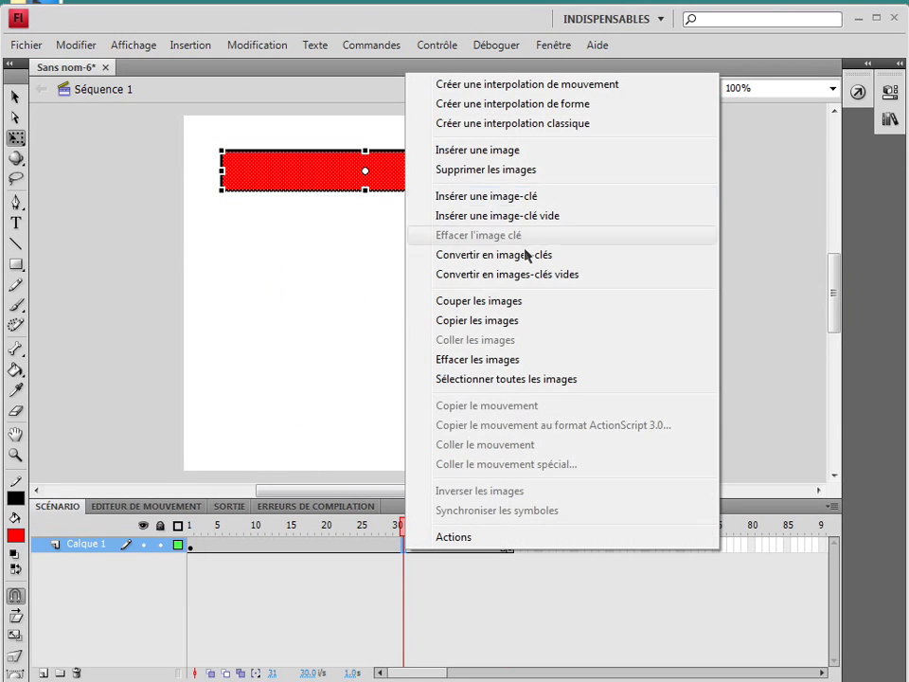
left_click(515, 101)
left_click_drag(405, 525, 184, 527)
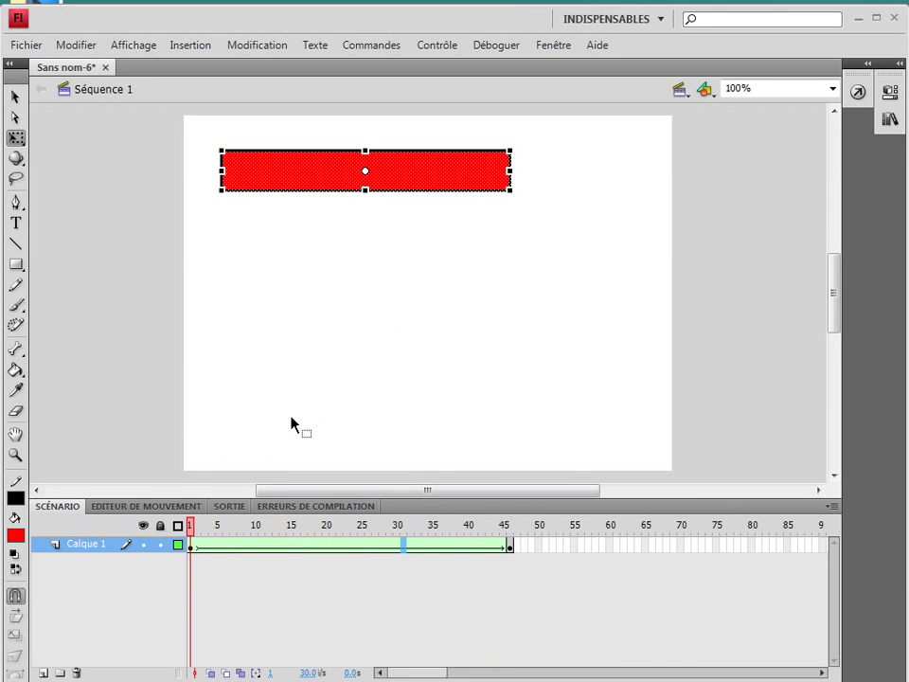
Scrub the timeline between frames 1 and 46 to examine how the shape tween turns the rectangle.
left_click(509, 526)
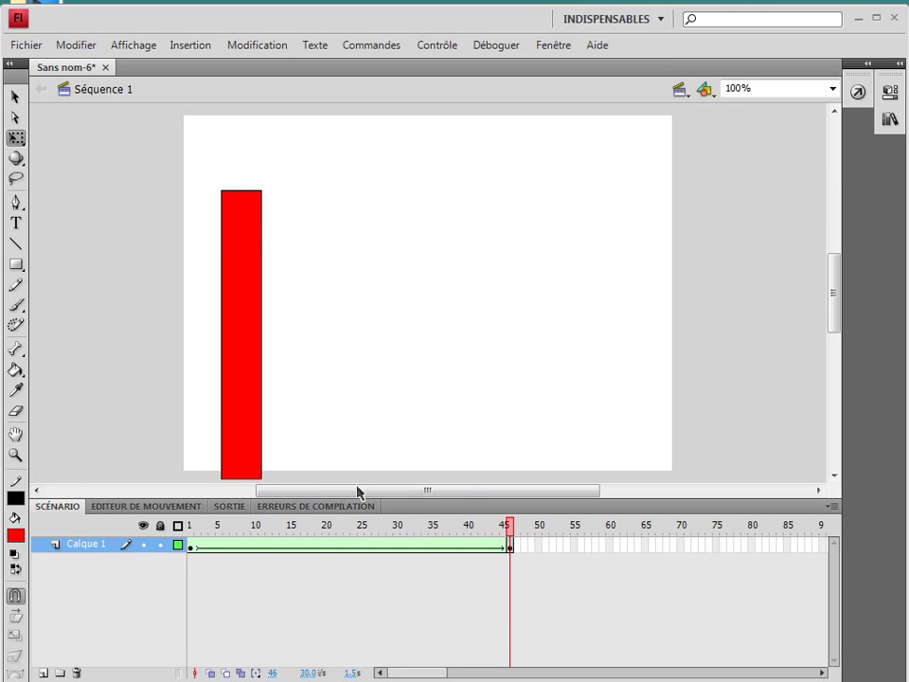
left_click_drag(506, 531, 190, 526)
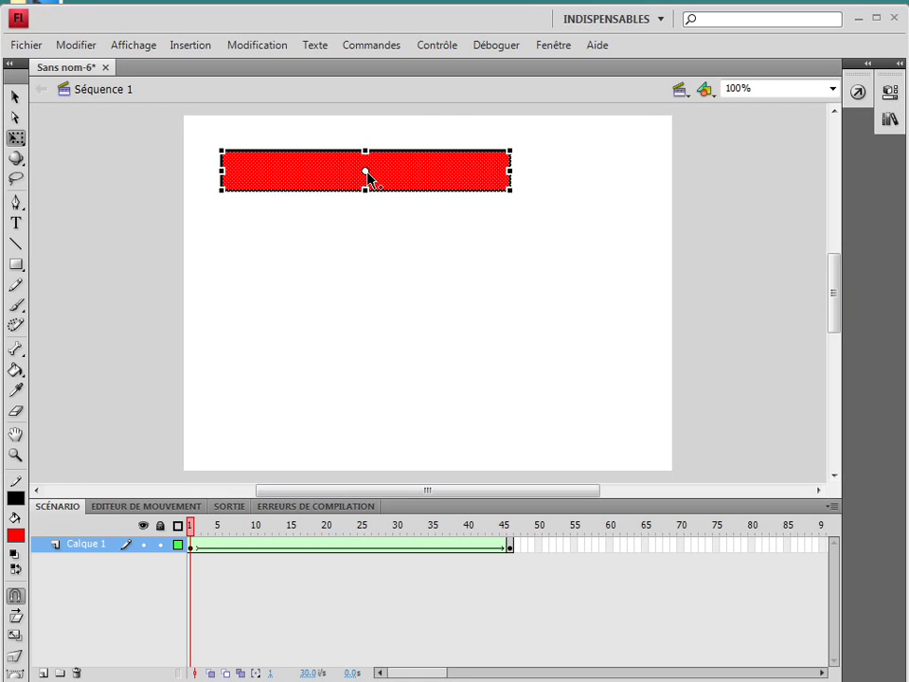
left_click_drag(253, 538, 540, 551)
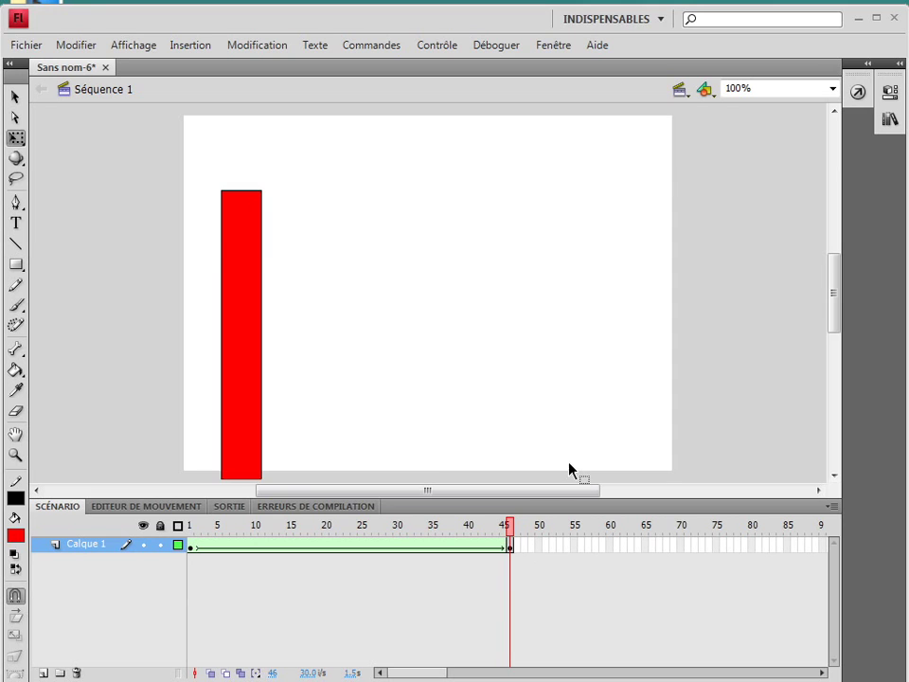
Remove frames 2 to 51 of Calque 1 and the leftover tween on frame 1, keeping only the horizontal rectangle.
left_click_drag(525, 557, 205, 551)
left_click_drag(542, 548, 203, 552)
right_click(201, 552)
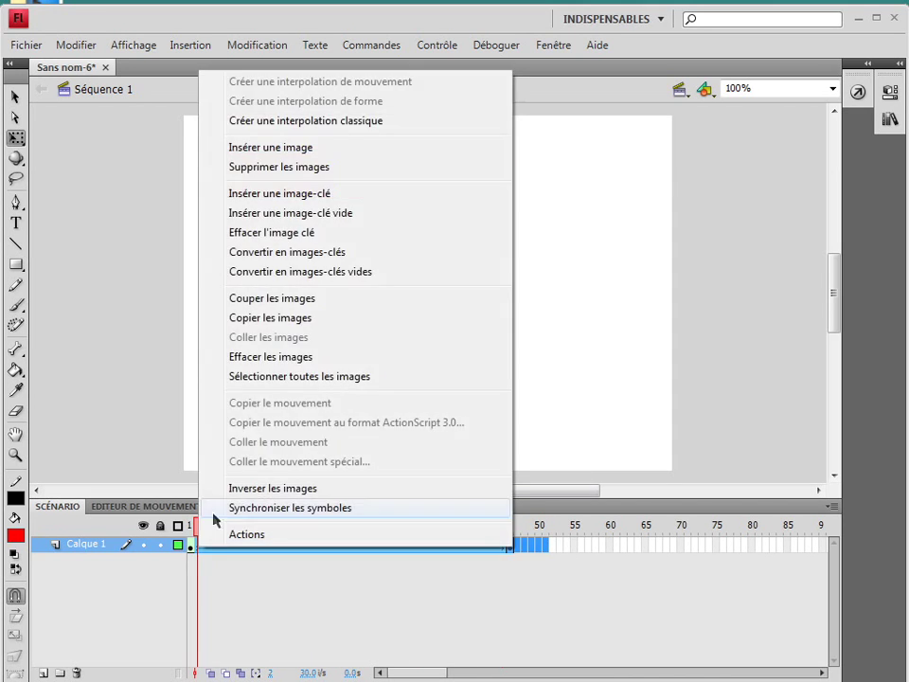
left_click(288, 172)
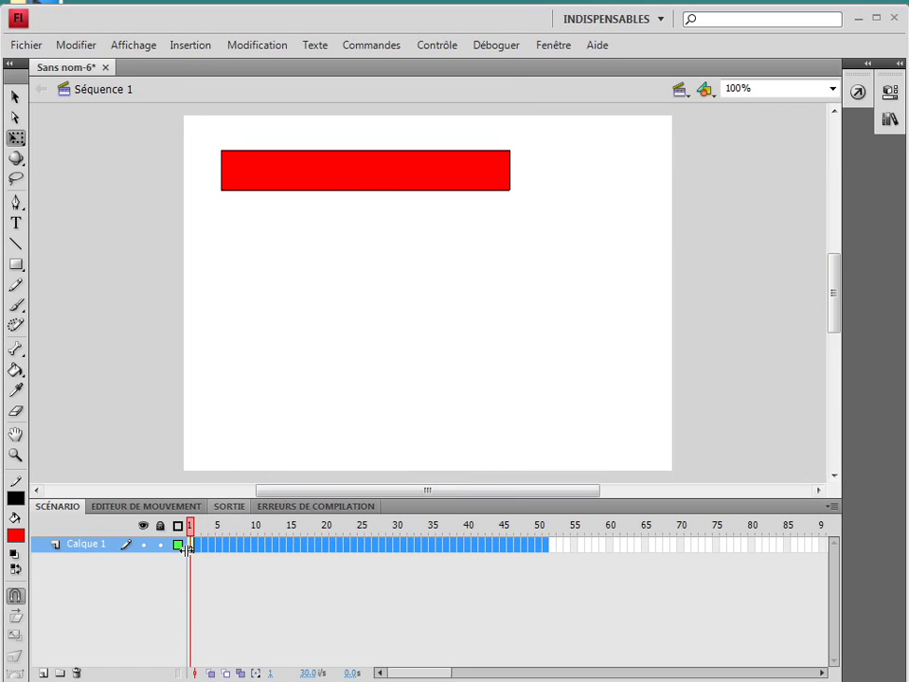
left_click(190, 547)
right_click(192, 557)
left_click(254, 60)
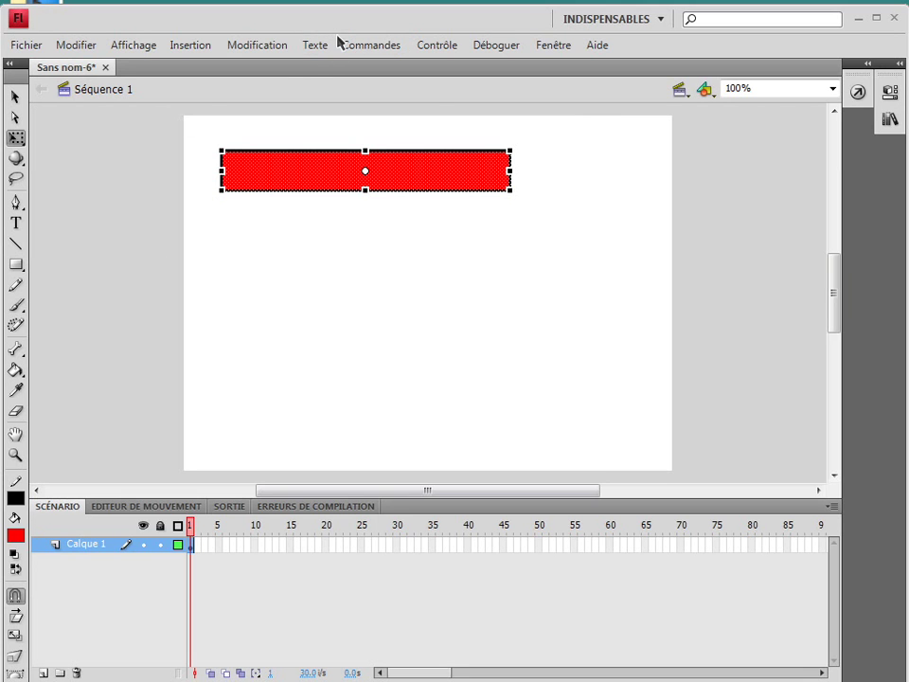
Convert the red rectangle into a movie clip (Clip) symbol named Barre.
left_click(284, 46)
left_click(307, 93)
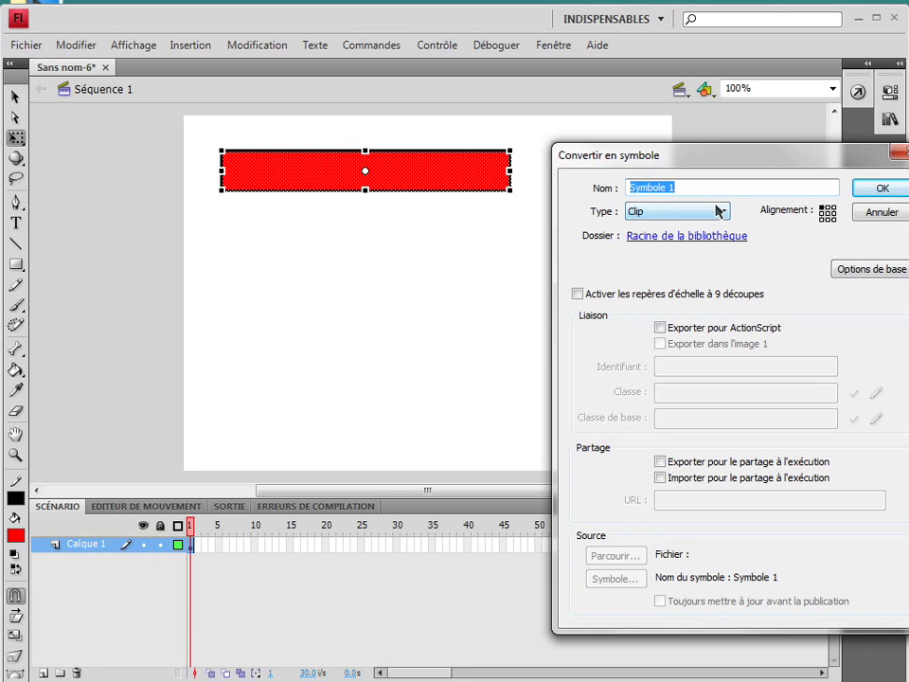
type("Barre")
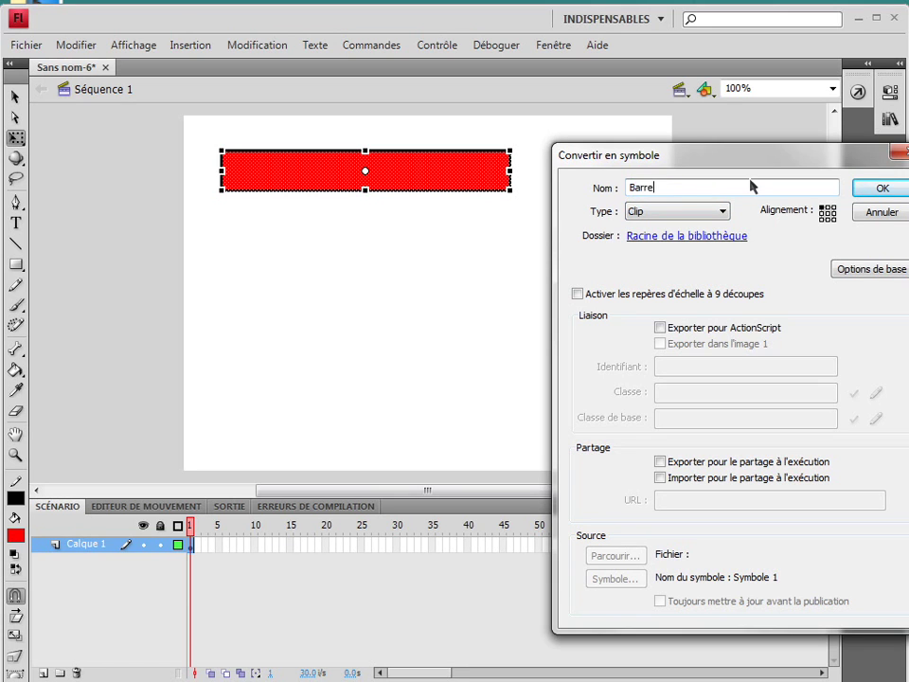
key("Return")
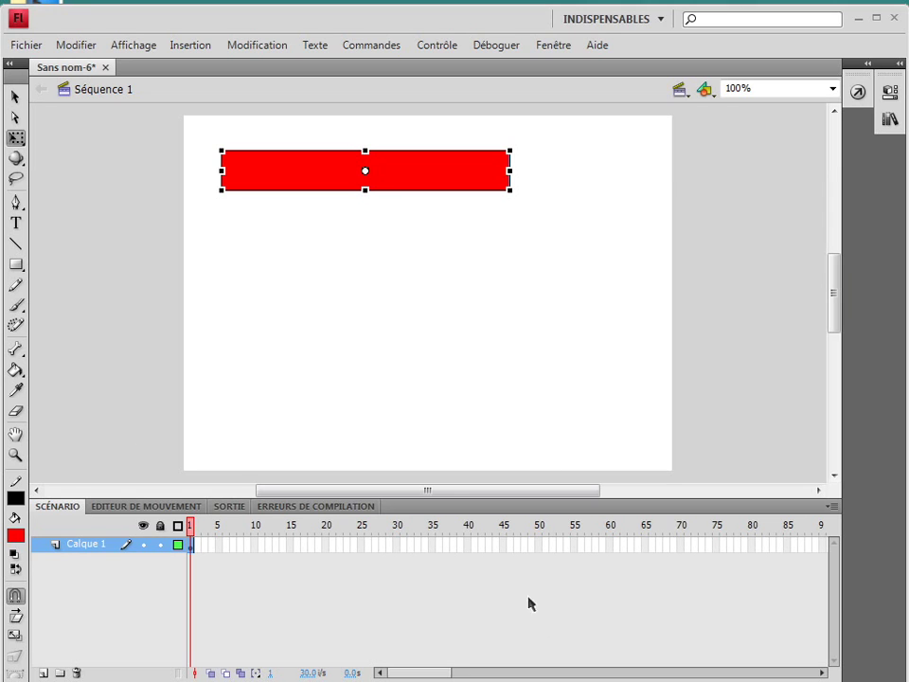
Insert a keyframe at frame 45 and rotate the Barre clip 90° clockwise about its lower-left corner with Free Transform.
right_click(503, 546)
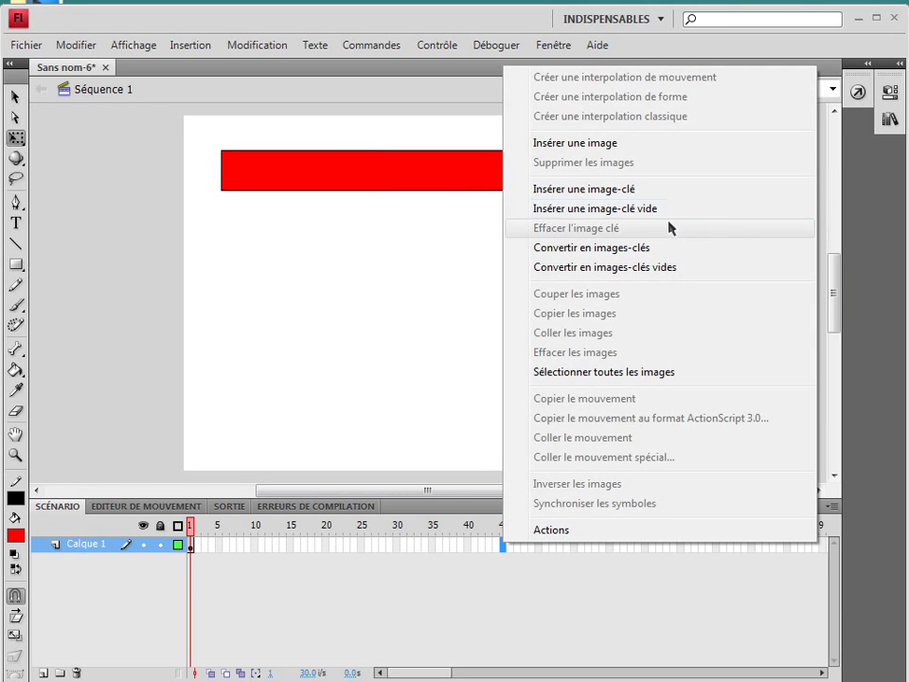
left_click(657, 191)
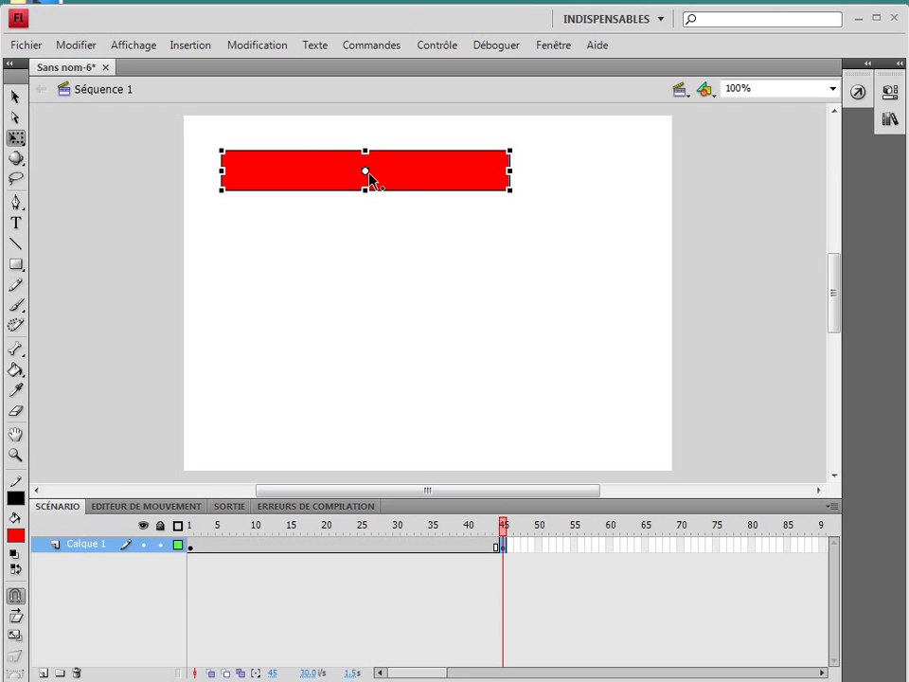
left_click_drag(226, 195, 209, 200)
left_click_drag(521, 190, 230, 420)
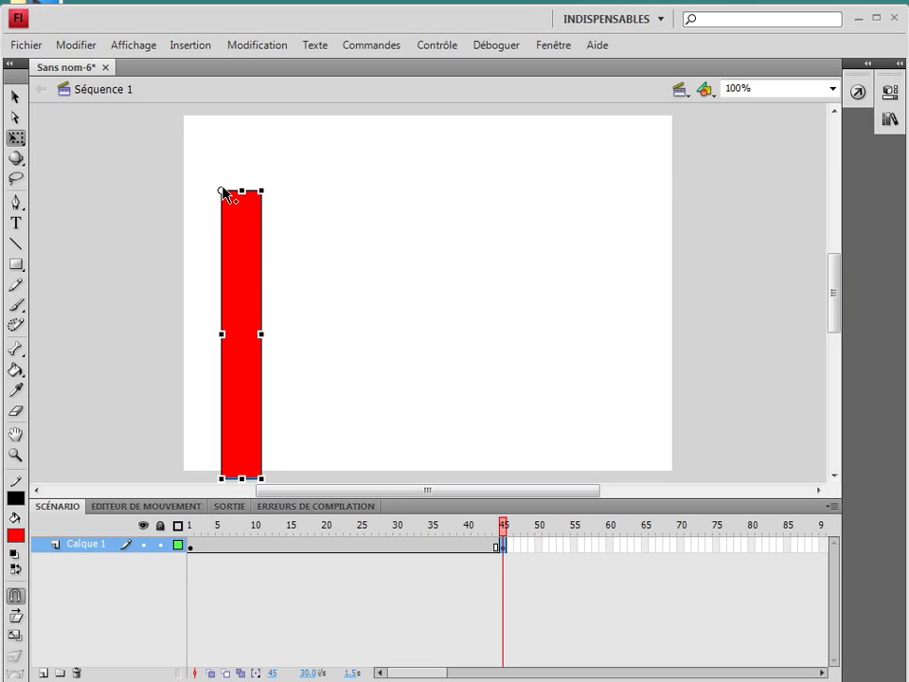
Create a classic tween between frames 1 and 45 and scrub through it to check the bar's rotation.
left_click_drag(503, 527, 190, 526)
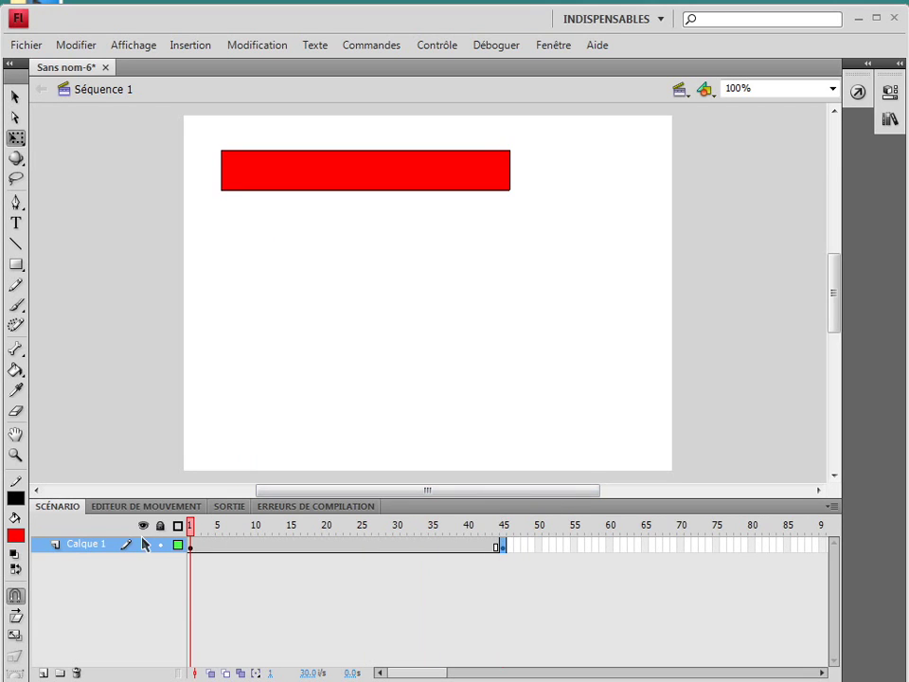
left_click(383, 178)
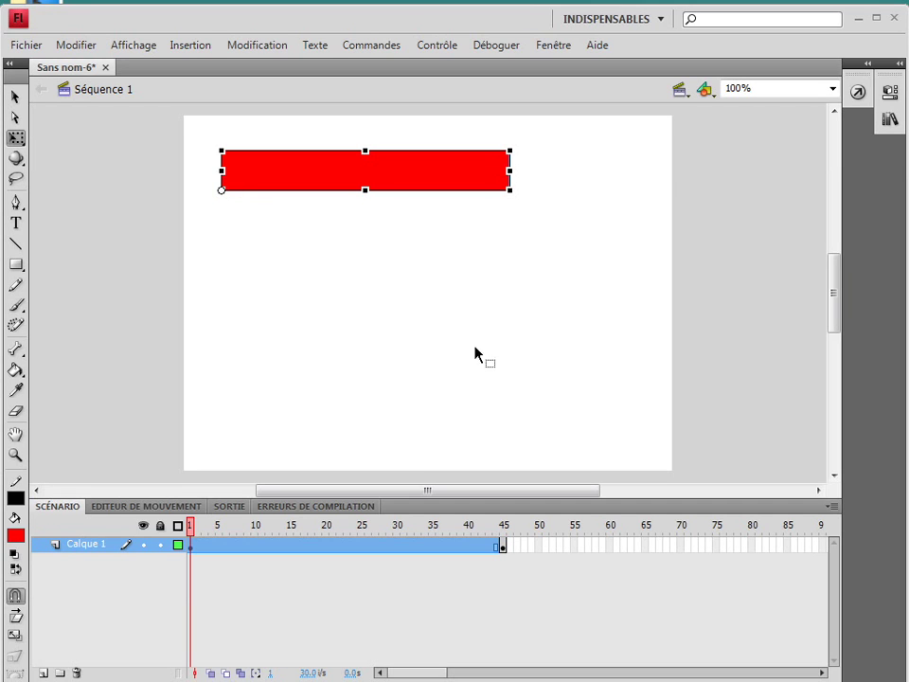
left_click(409, 578)
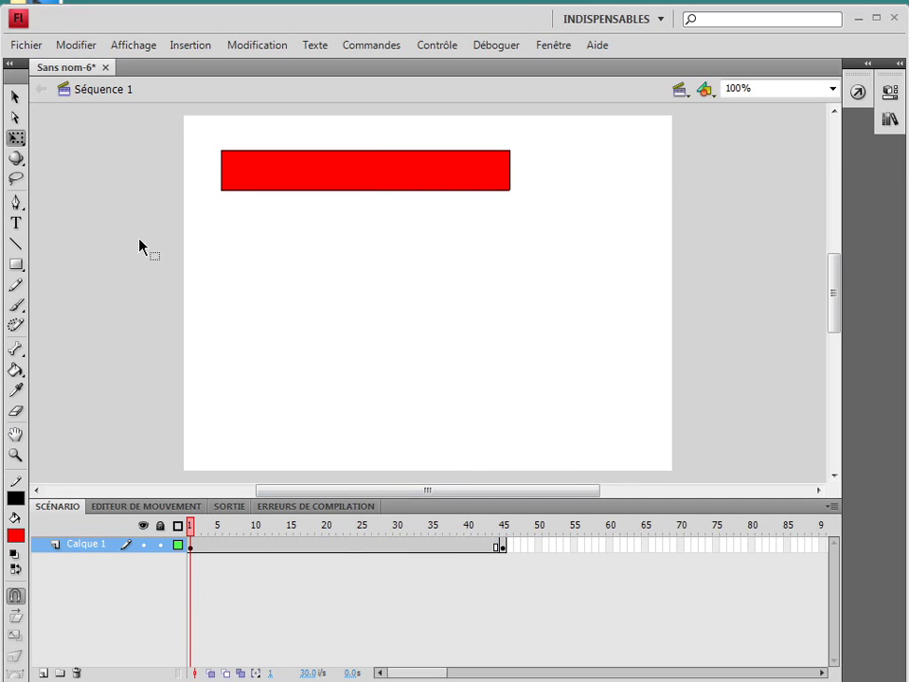
left_click(342, 527)
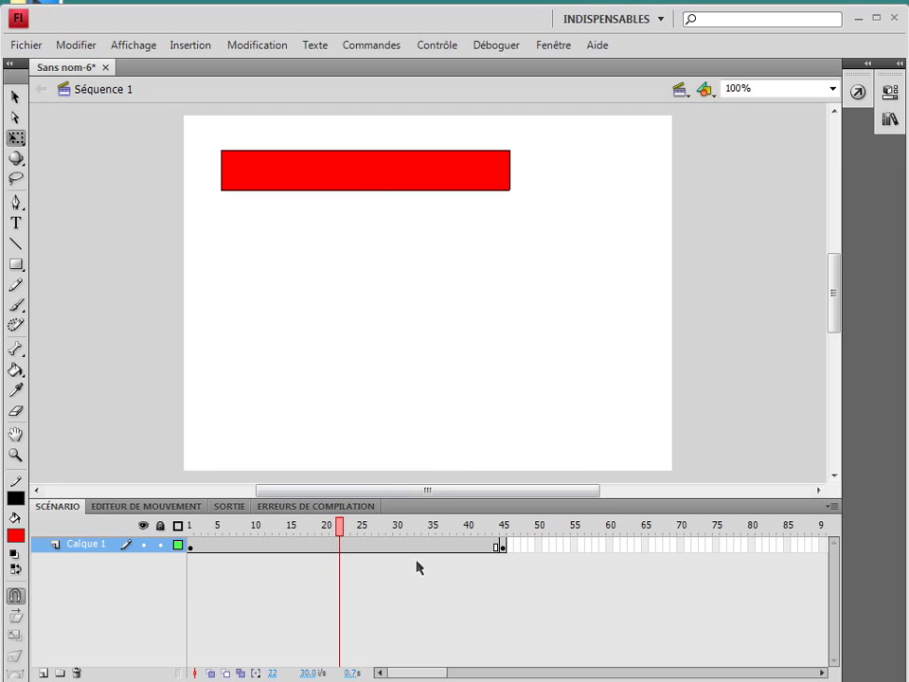
right_click(347, 547)
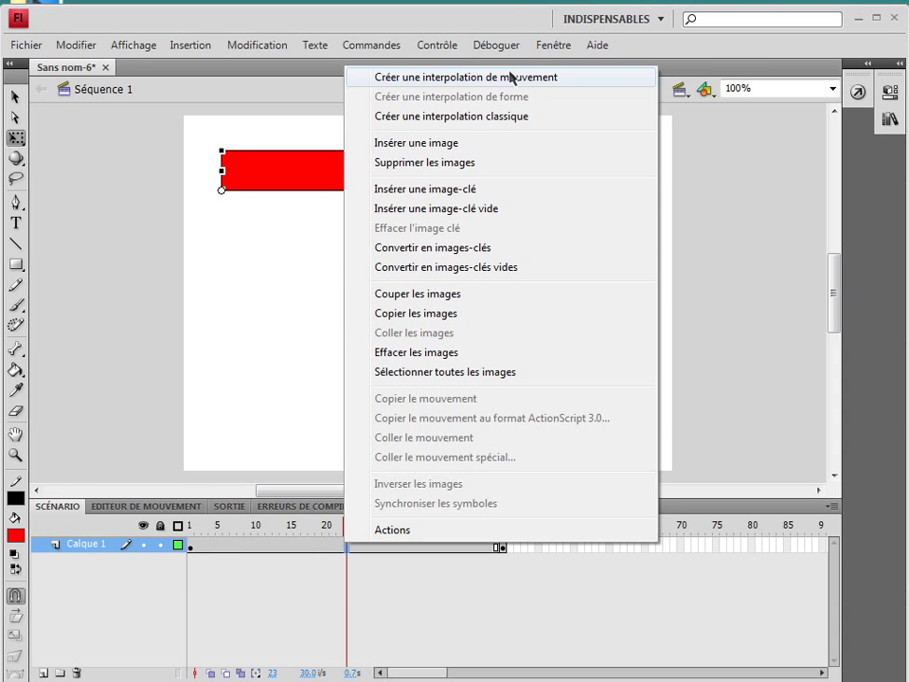
left_click(478, 123)
left_click_drag(349, 523, 510, 527)
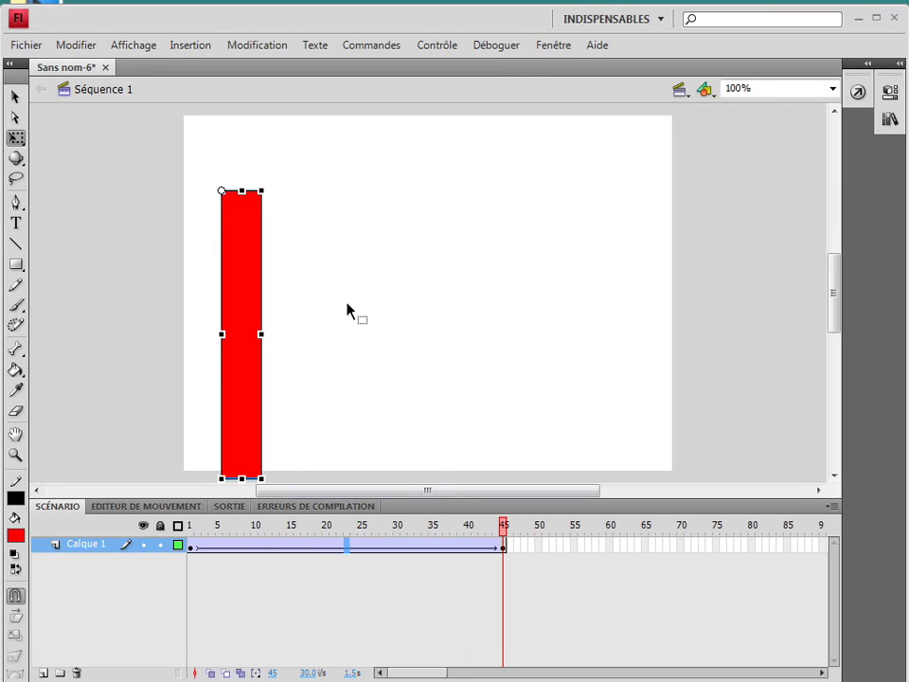
At frame 45, make the vertical bar narrower and shorter and move it horizontally to the right part of the stage.
left_click_drag(266, 332, 247, 332)
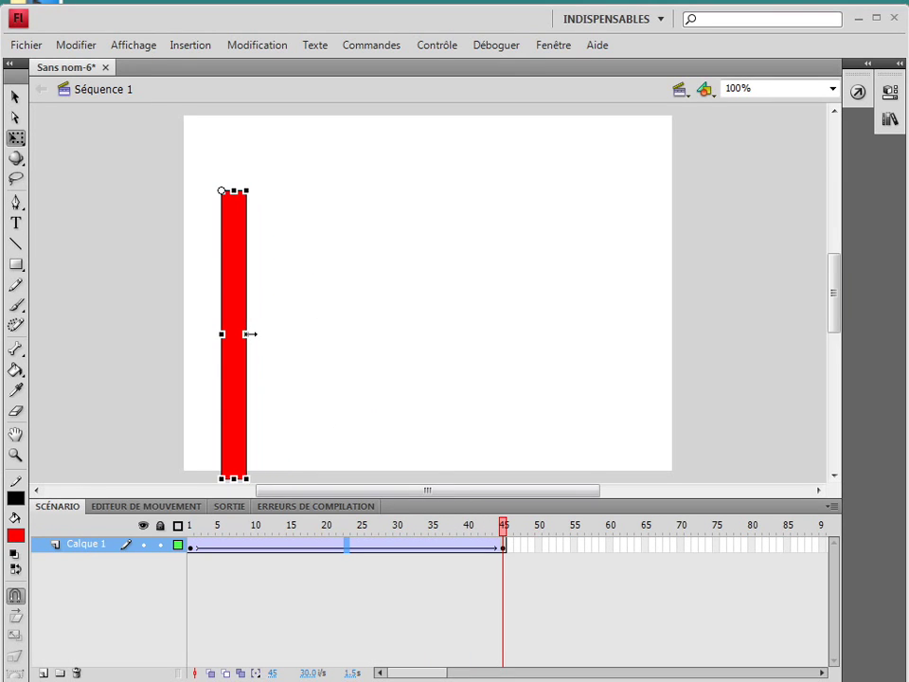
left_click_drag(236, 478, 232, 418)
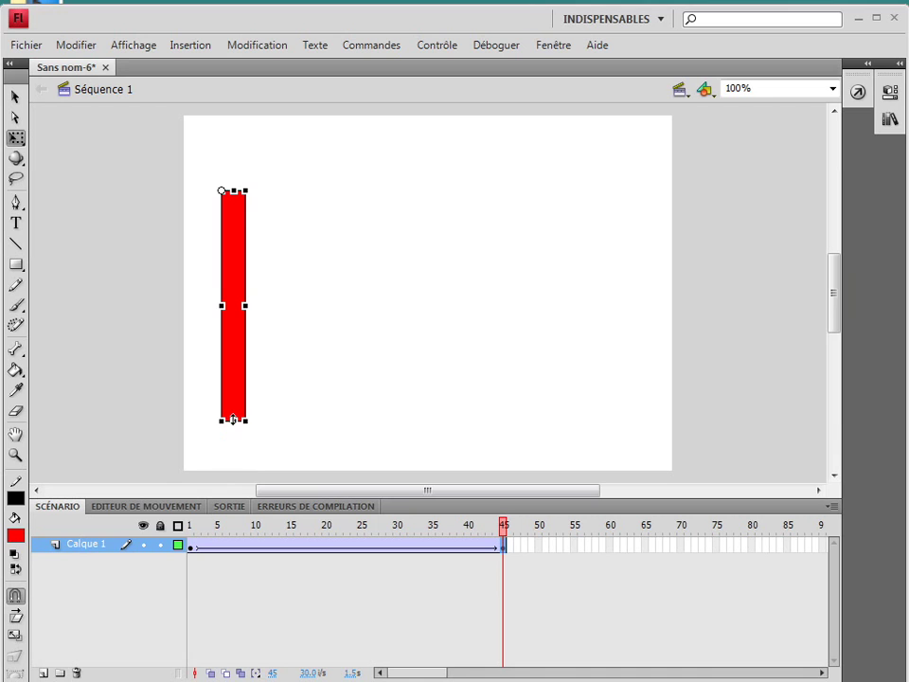
mouse_move(503, 528)
left_mouse_down()
mouse_move(274, 531)
mouse_move(504, 535)
left_mouse_up()
left_click_drag(237, 279, 530, 280)
mouse_move(503, 527)
left_mouse_down()
mouse_move(185, 526)
mouse_move(509, 516)
mouse_move(114, 510)
mouse_move(351, 538)
mouse_move(514, 531)
left_mouse_up()
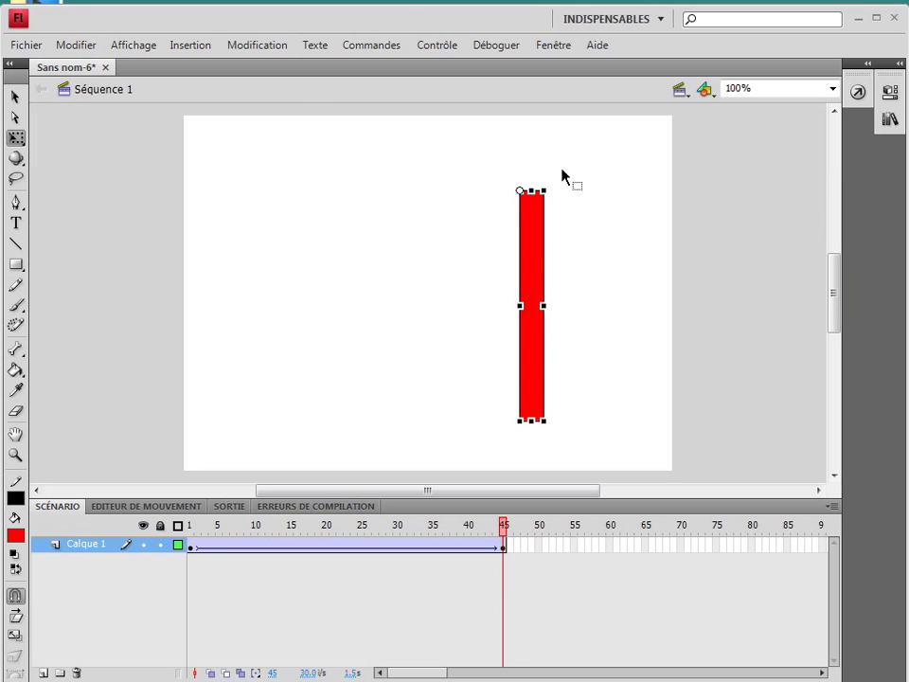
left_click(612, 204)
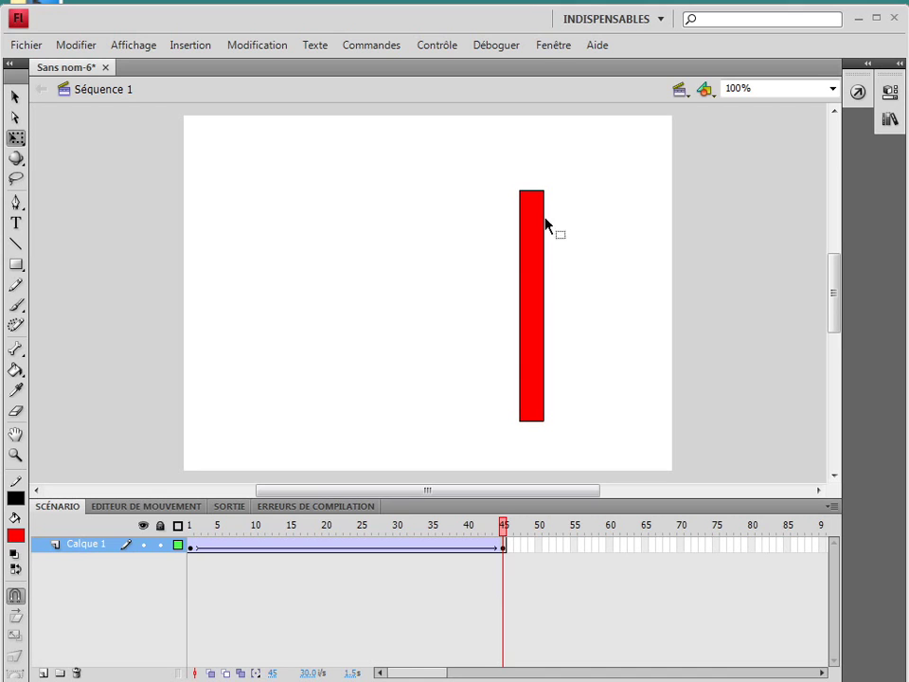
Open the Barre clip for editing from frame 1, insert a keyframe at its frame 30 and delete the rectangle there.
left_click_drag(503, 526, 180, 547)
left_click(317, 268)
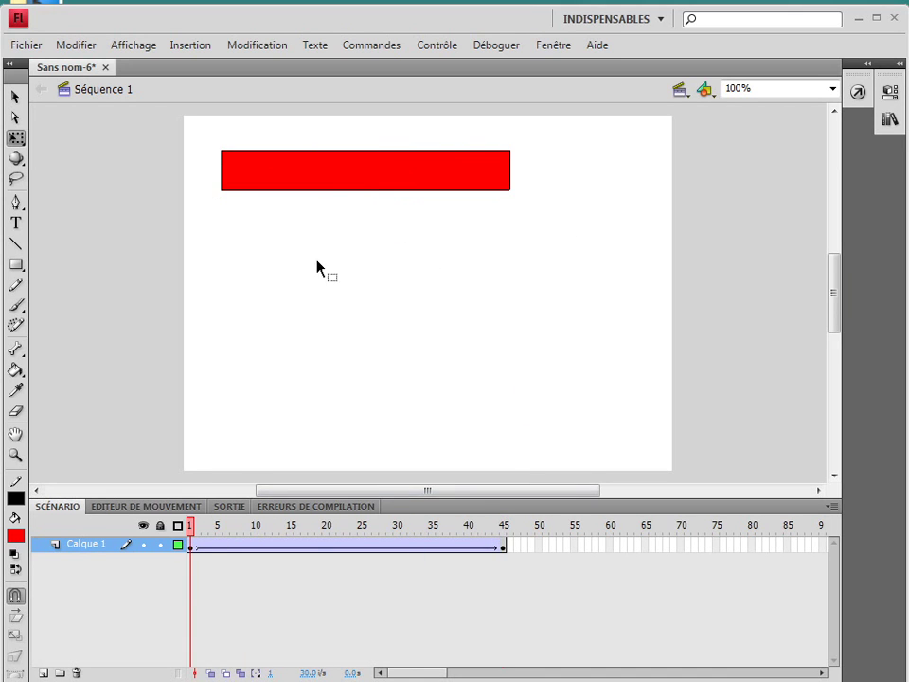
double_click(348, 173)
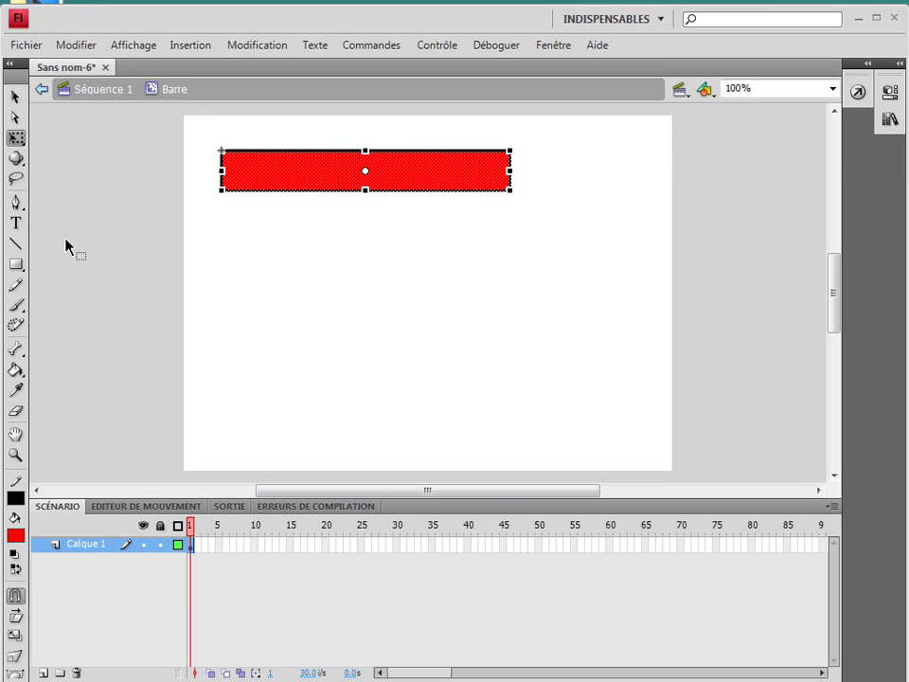
right_click(397, 544)
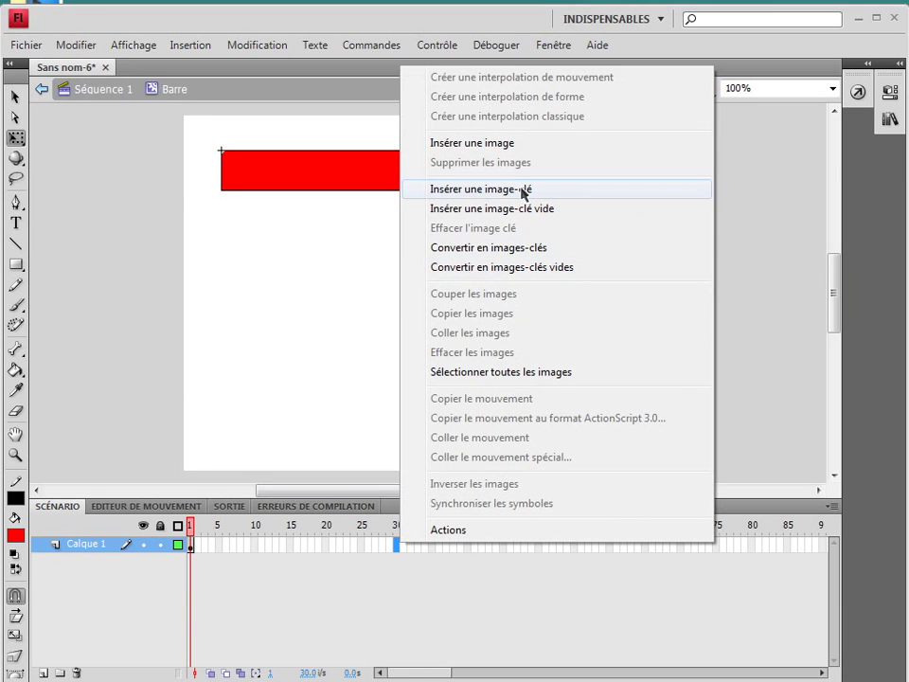
left_click(493, 191)
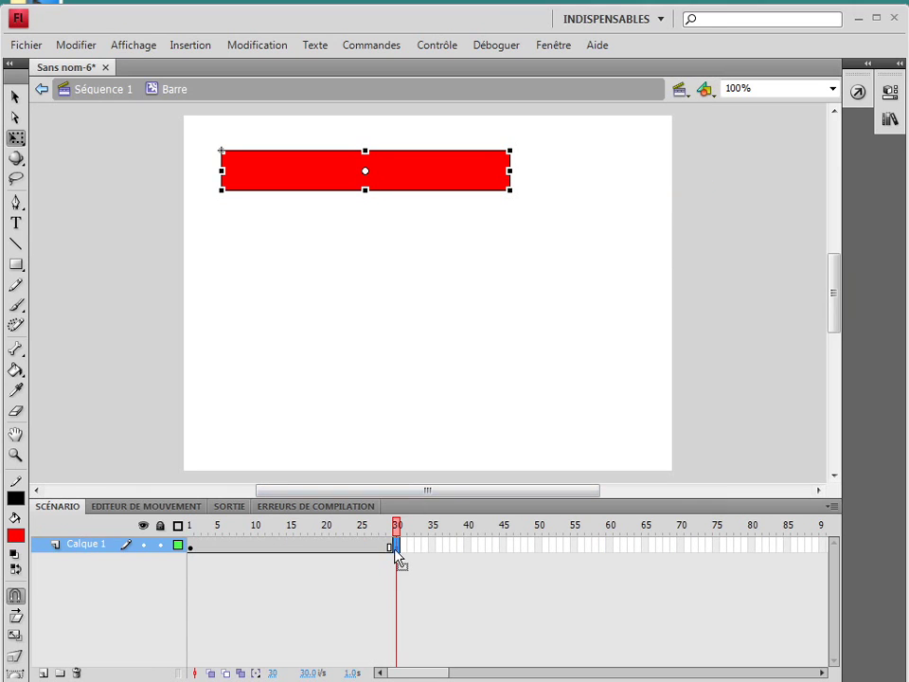
key("Delete")
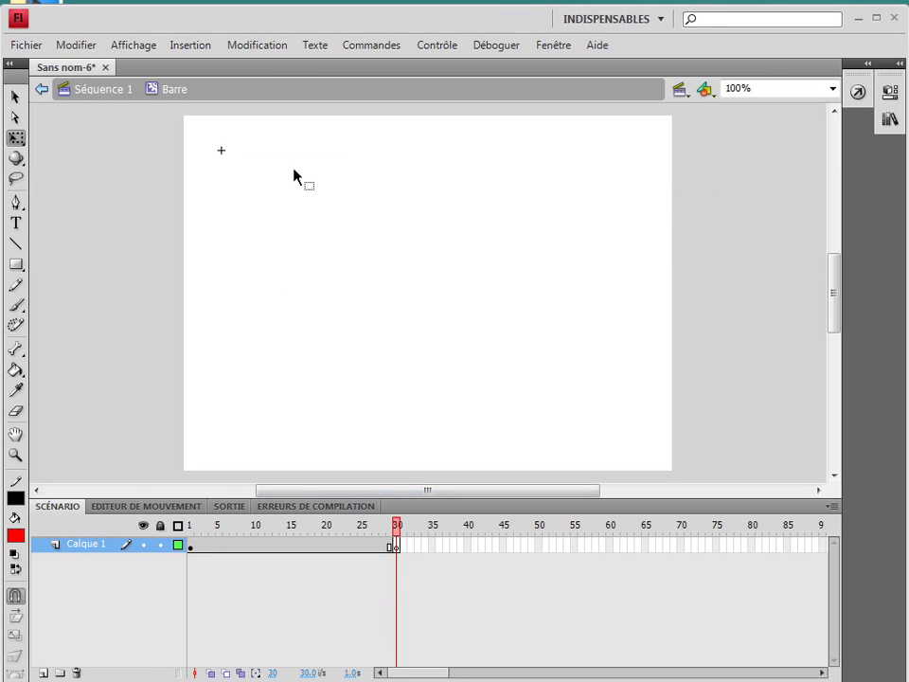
Draw a red circle with a black outline in the upper middle of the stage on frame 30 of Barre.
left_click(16, 137)
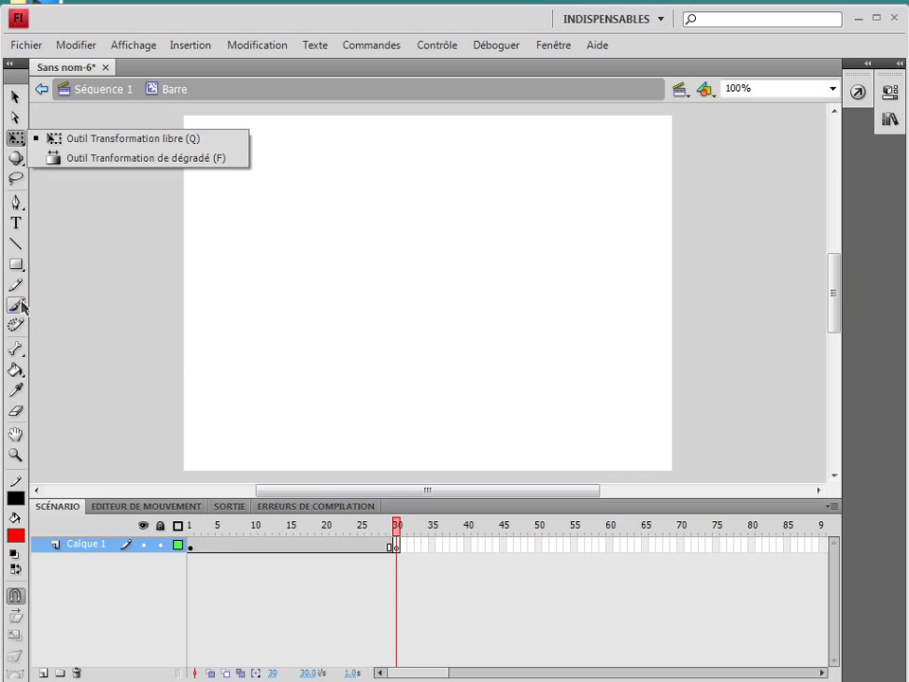
left_click(16, 264)
left_click(105, 293)
left_click_drag(323, 178, 477, 336)
Create a shape tween between frames 1 and 30 inside Barre and scrub it to check the rectangle-to-circle morph.
right_click(295, 552)
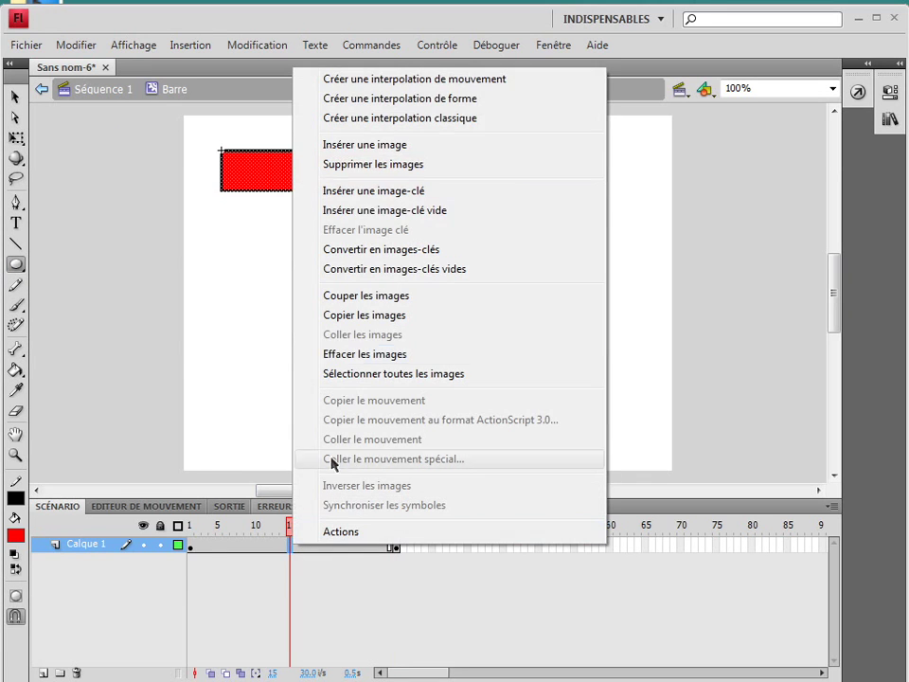
left_click(396, 98)
left_click_drag(284, 526, 304, 530)
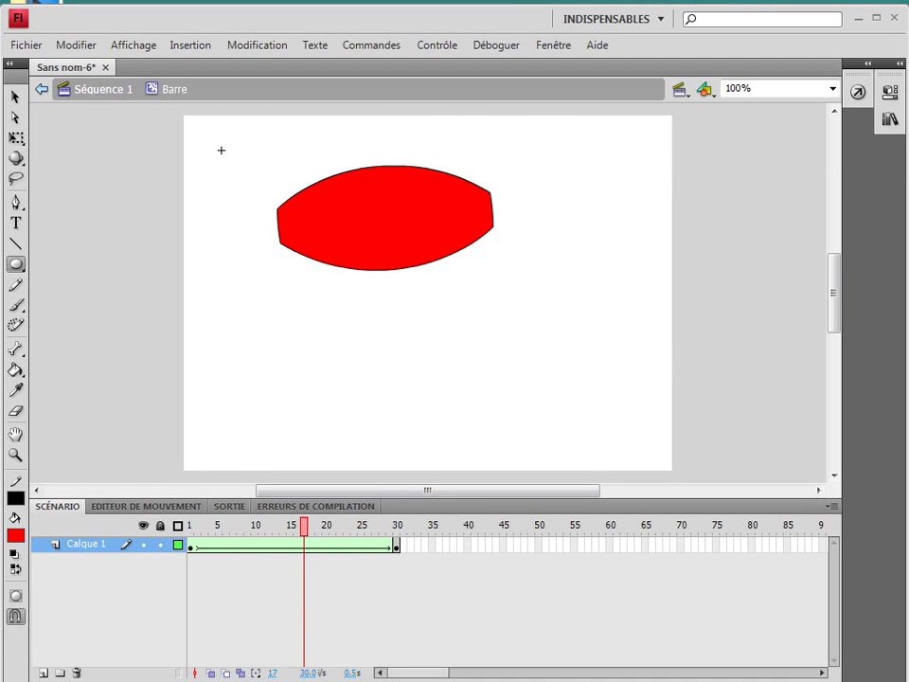
Return to Séquence 1, scrub the classic tween to frame 45, and test the movie to examine both animations playing together.
left_click(15, 97)
double_click(136, 184)
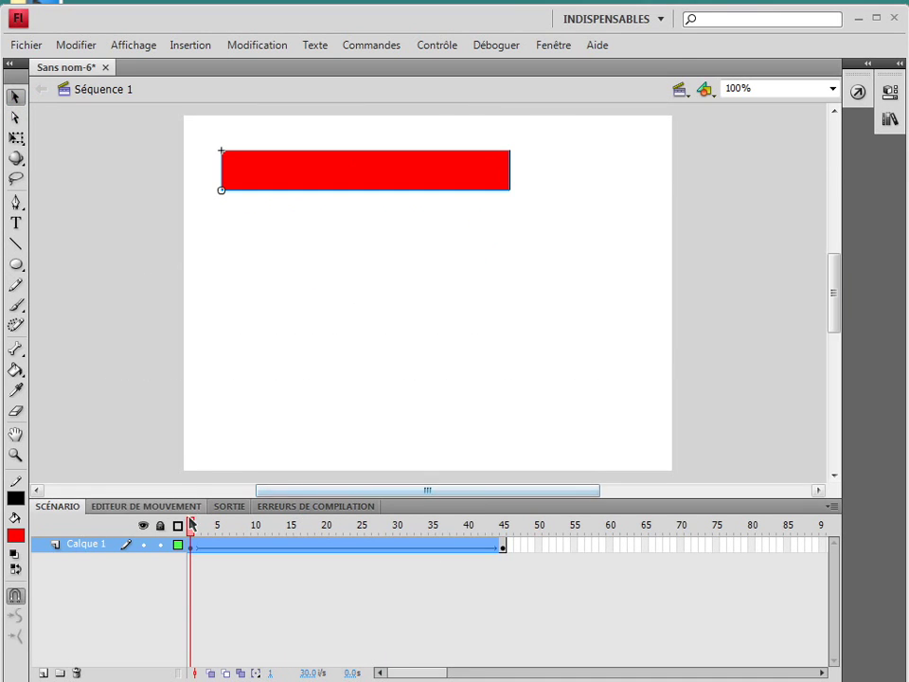
left_click_drag(190, 526, 506, 548)
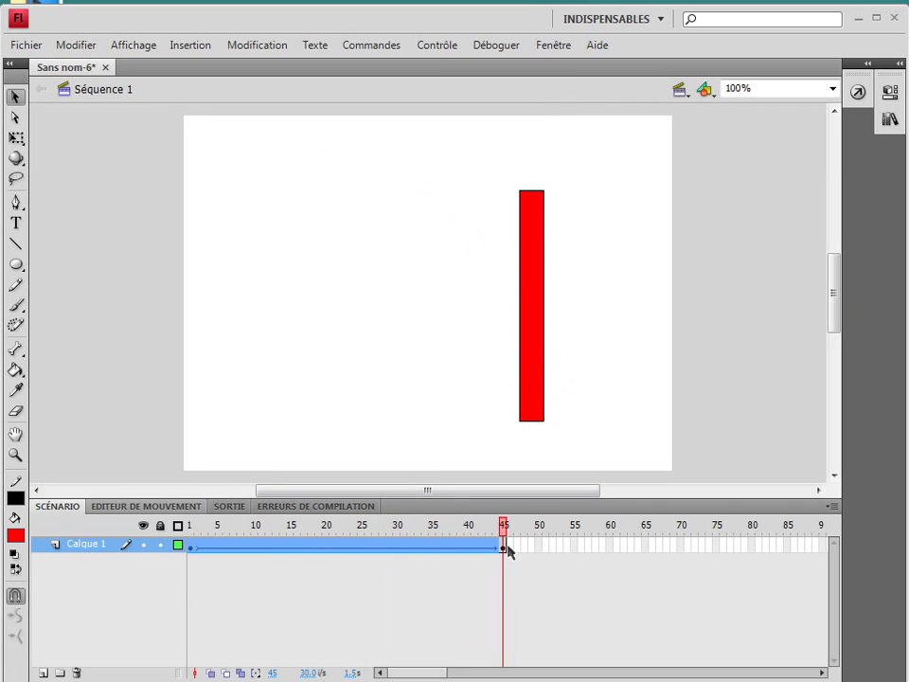
left_click(403, 386)
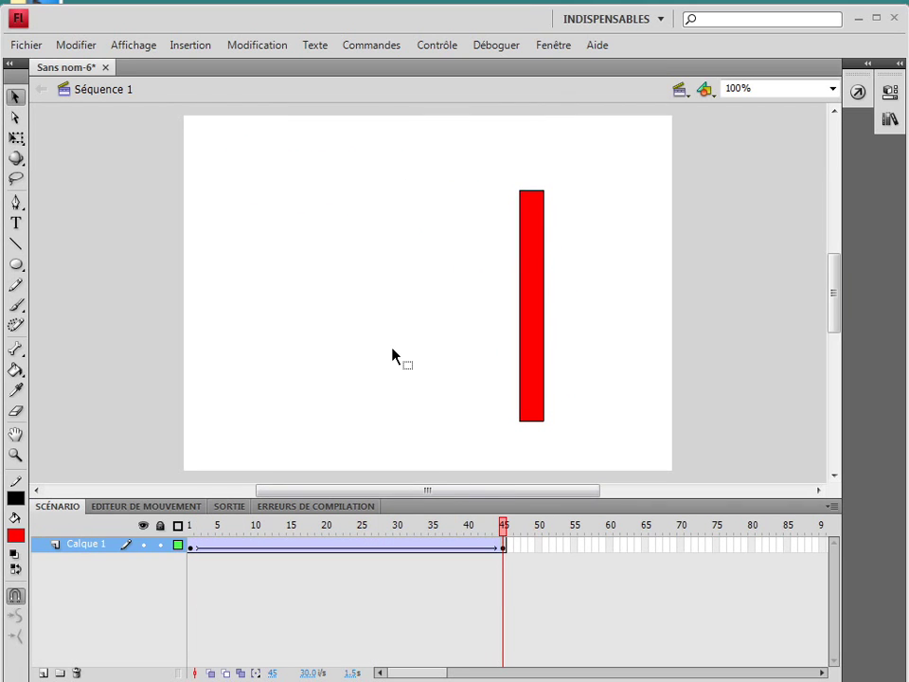
key("ctrl+Return")
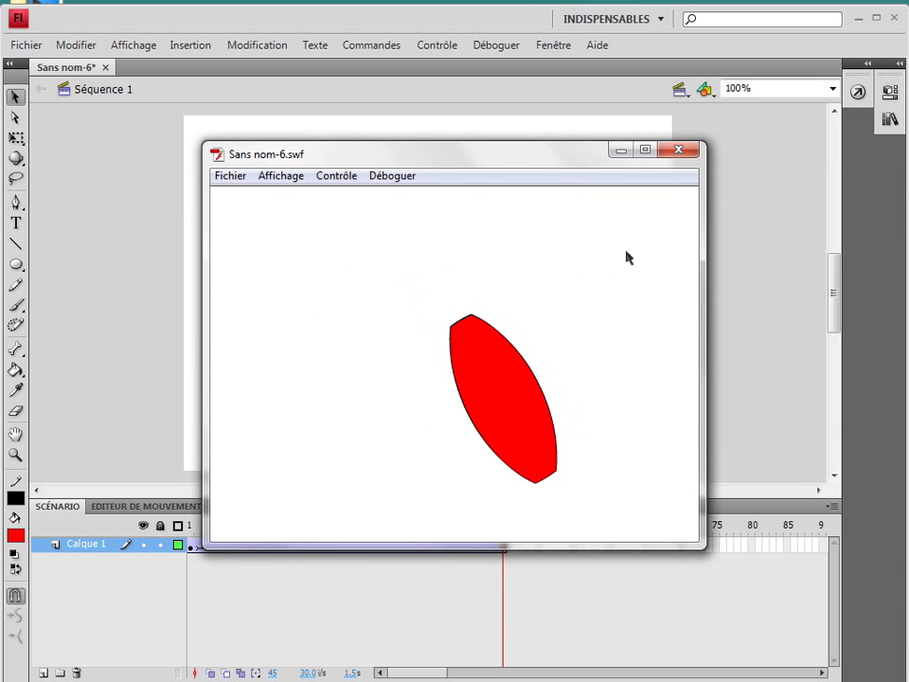
left_click(682, 151)
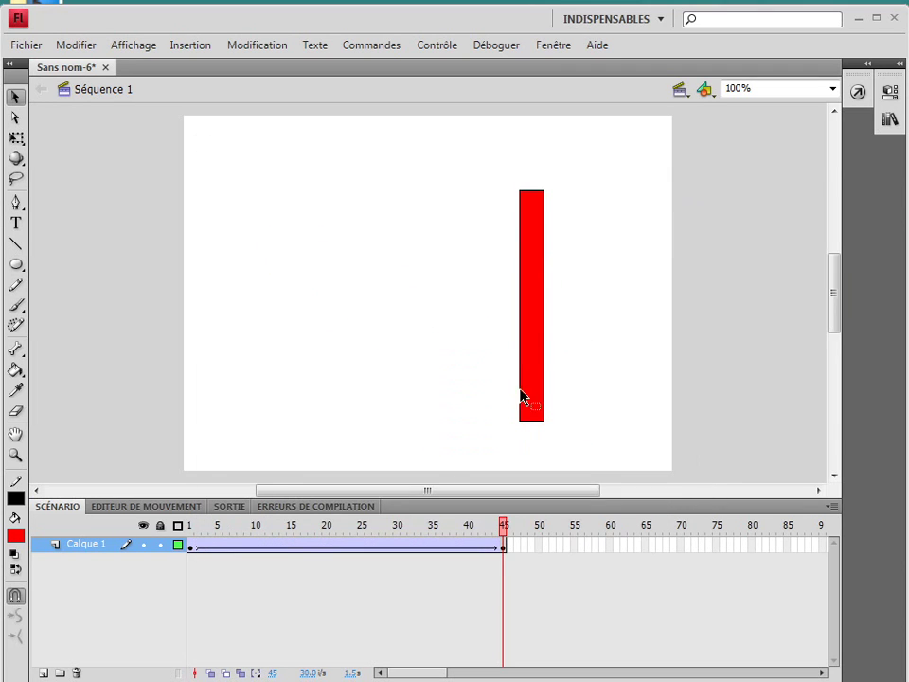
Open the Barre clip for editing and copy its frame 1 keyframe to frame 60.
double_click(533, 303)
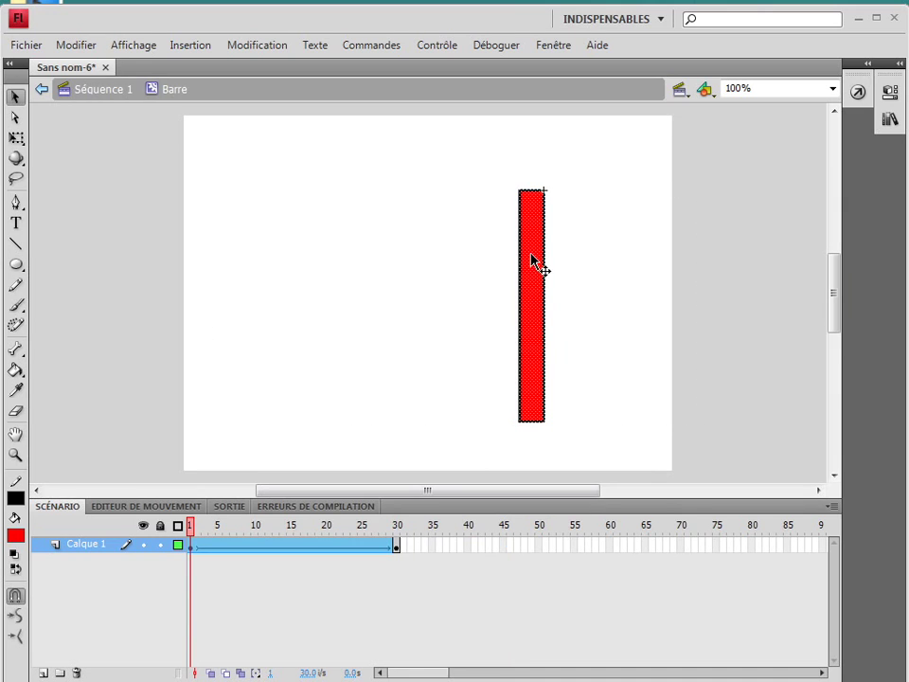
left_click(211, 545)
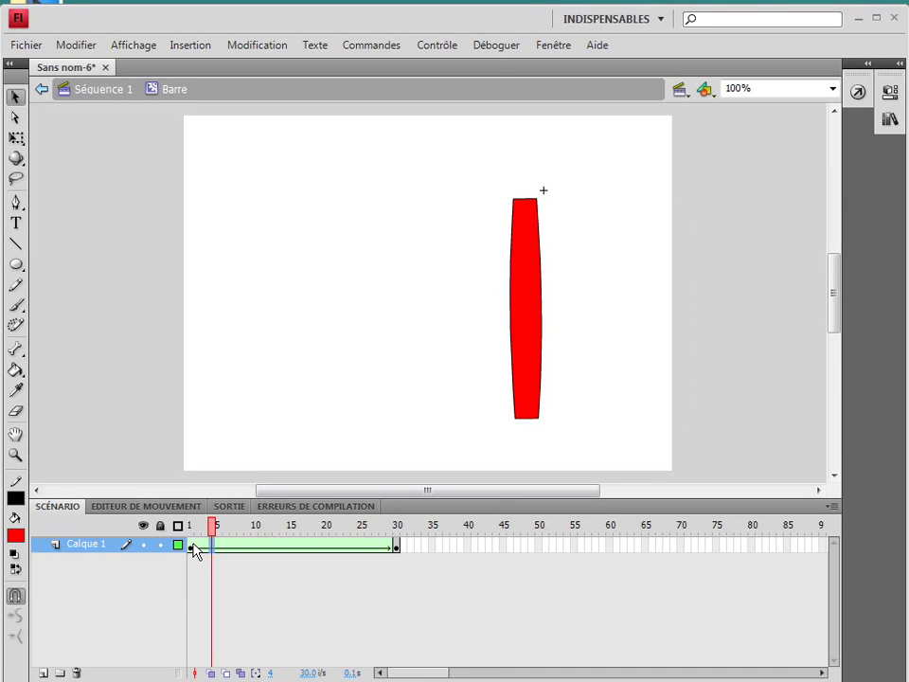
right_click(193, 546)
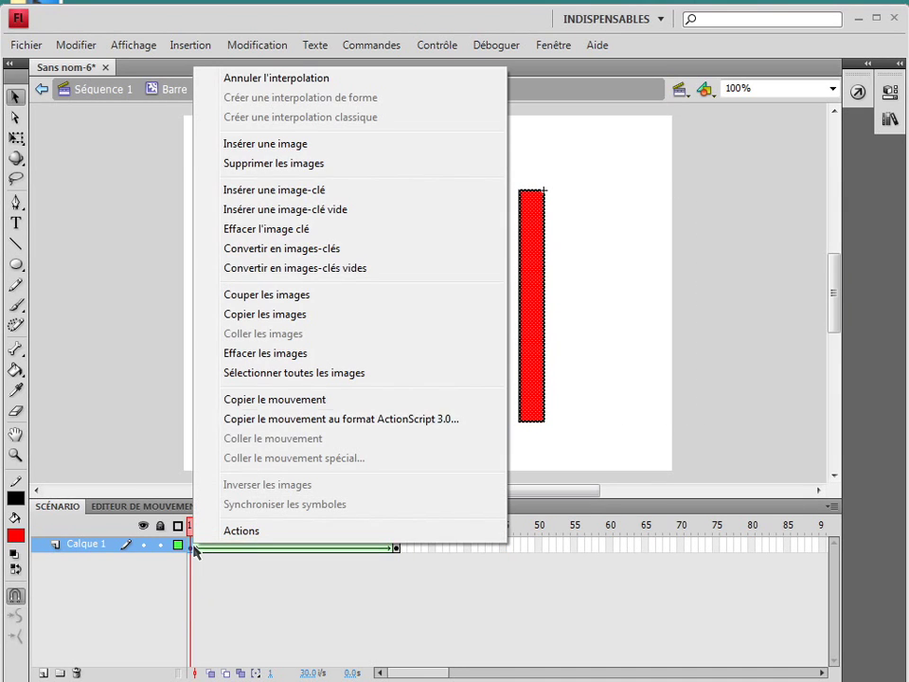
left_click(258, 316)
right_click(611, 545)
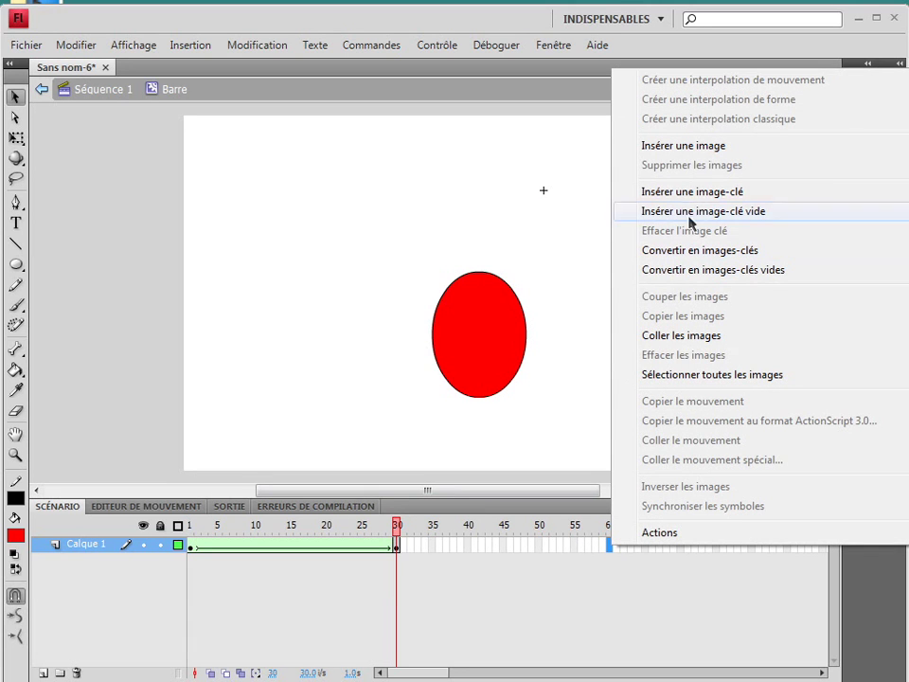
left_click(685, 335)
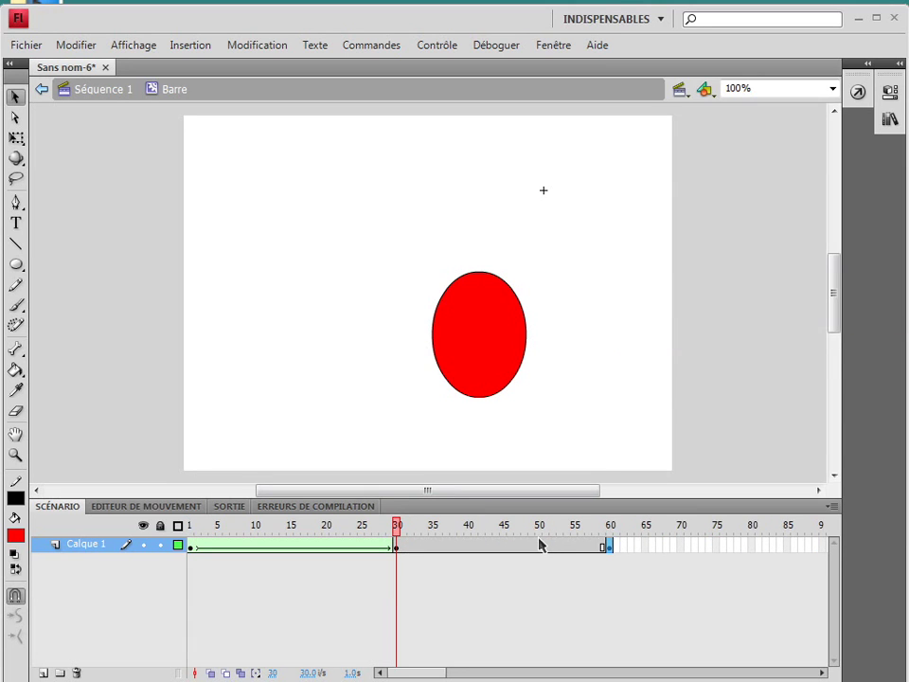
Create a shape tween between frames 30 and 60 of Barre and scrub the timeline to check the circle-to-rectangle morph.
right_click(539, 547)
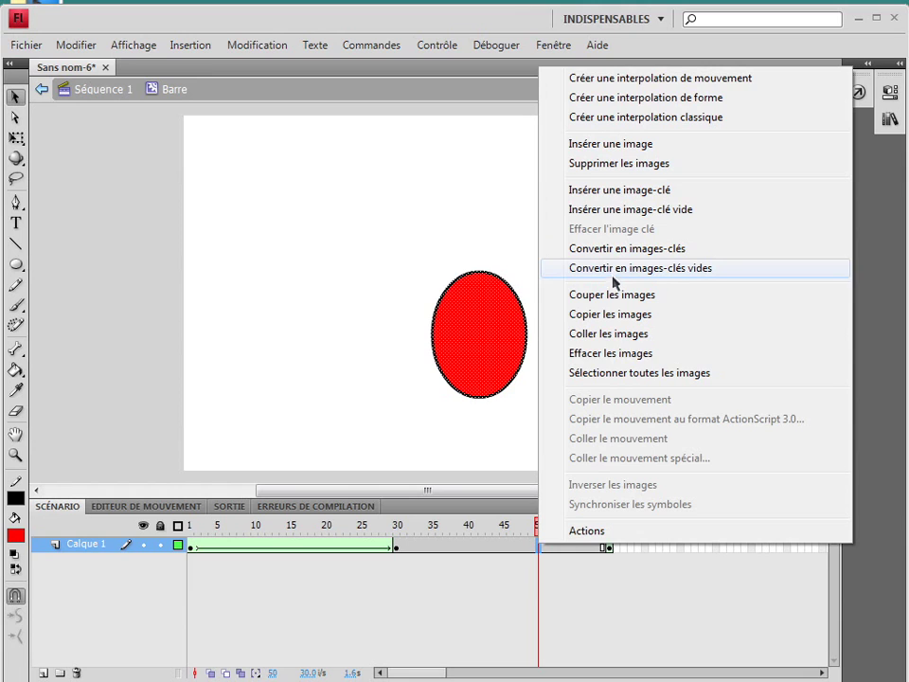
left_click(543, 99)
left_click(555, 528)
key("End")
key("Home")
key("End")
key("Home")
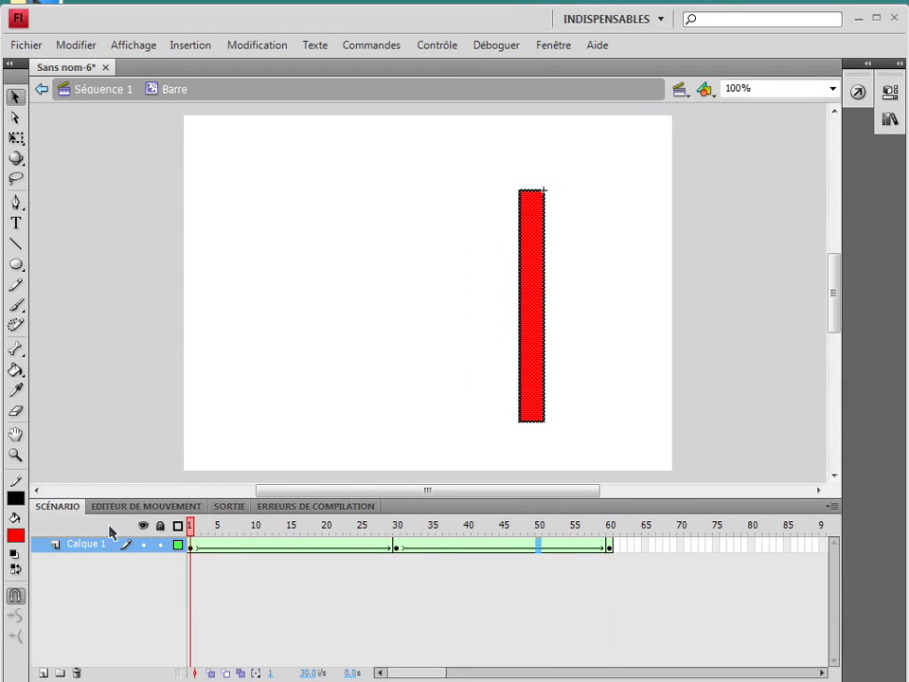
Return to Séquence 1 and copy the frame 1 keyframe of Calque 1 to frame 75.
double_click(135, 390)
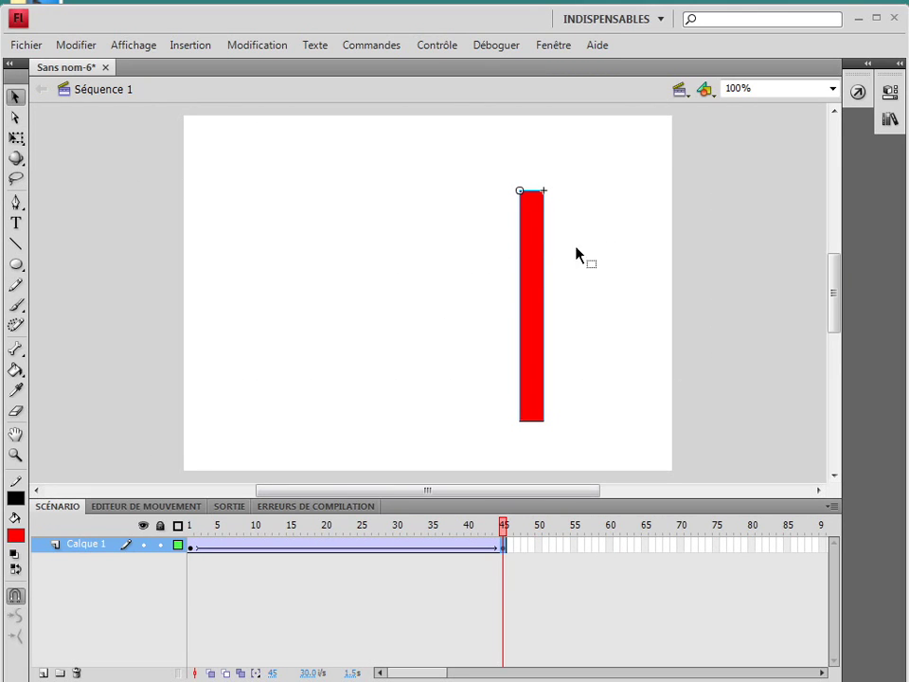
double_click(525, 263)
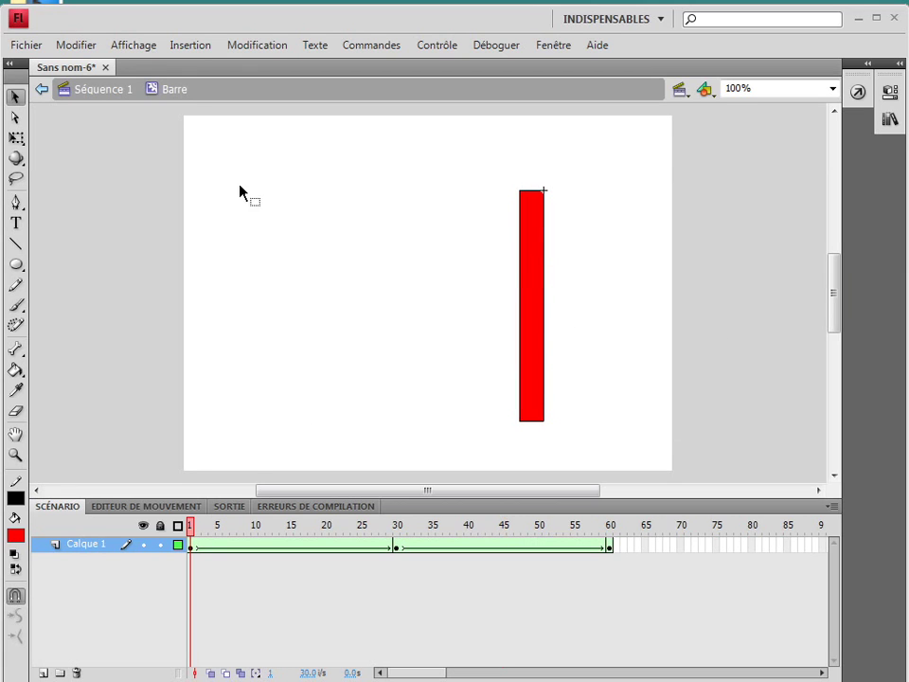
left_click(102, 90)
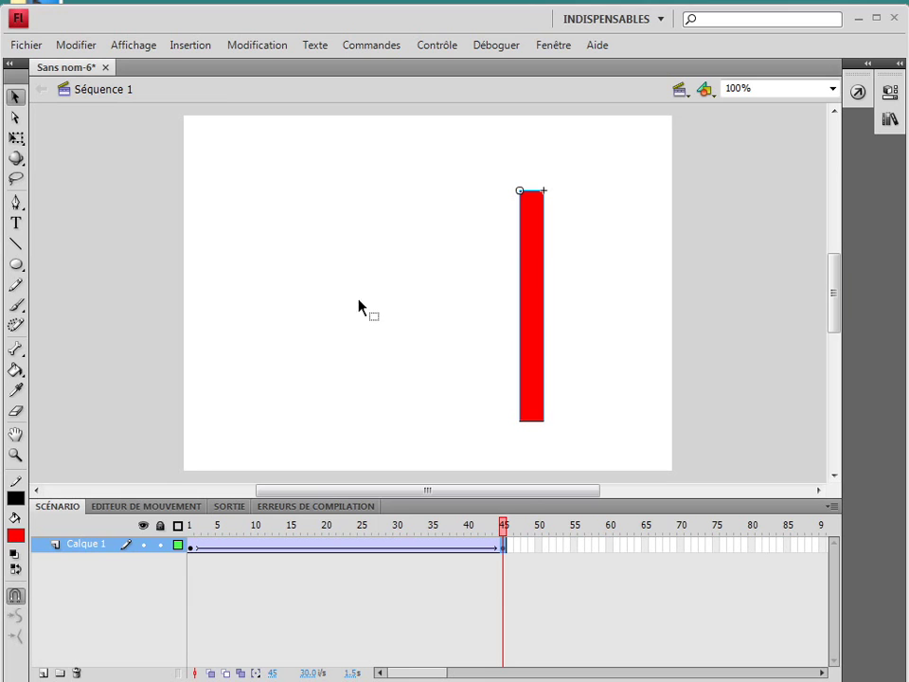
left_click(192, 548)
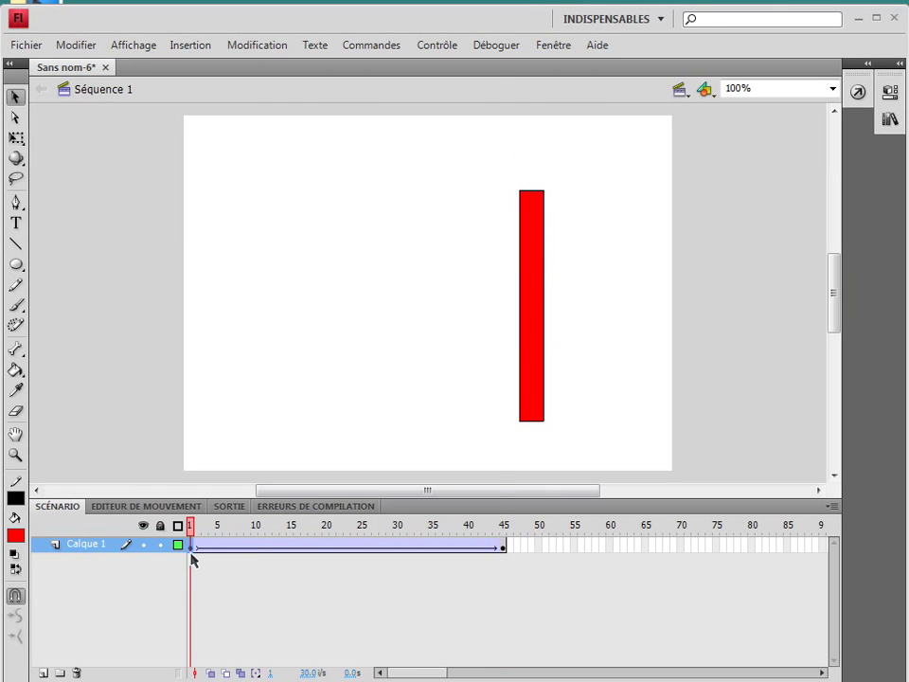
right_click(191, 549)
left_click(264, 321)
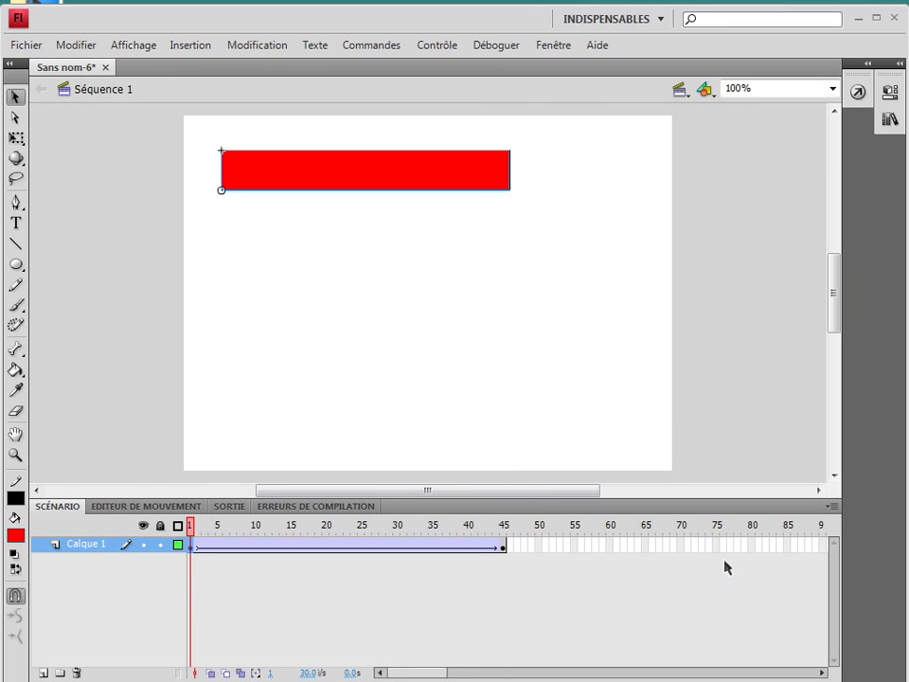
right_click(720, 548)
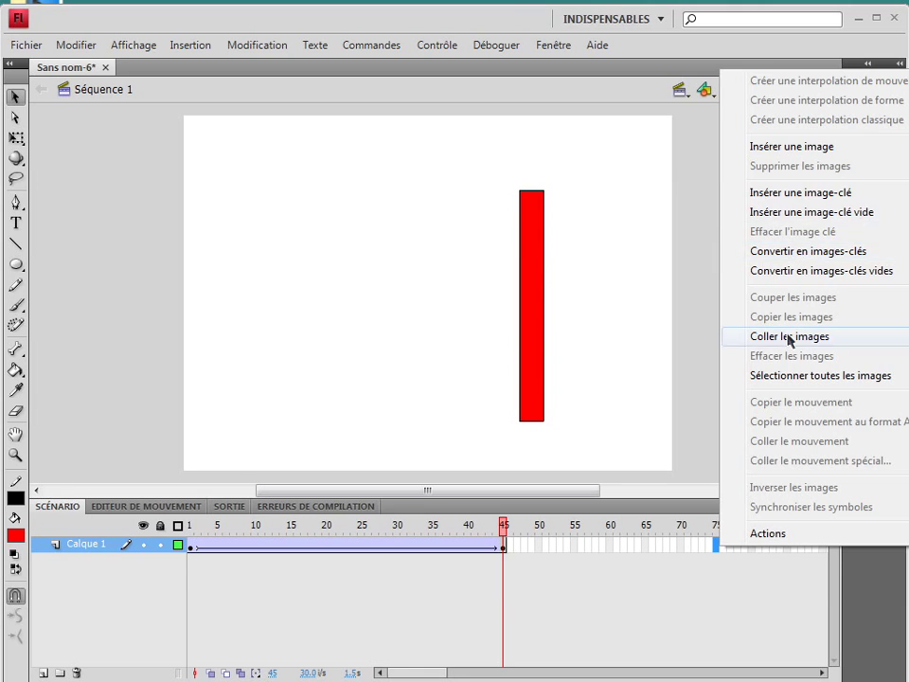
left_click(757, 336)
Create a classic tween between frames 45 and 75 of Calque 1 and test the movie to examine both animations.
right_click(609, 549)
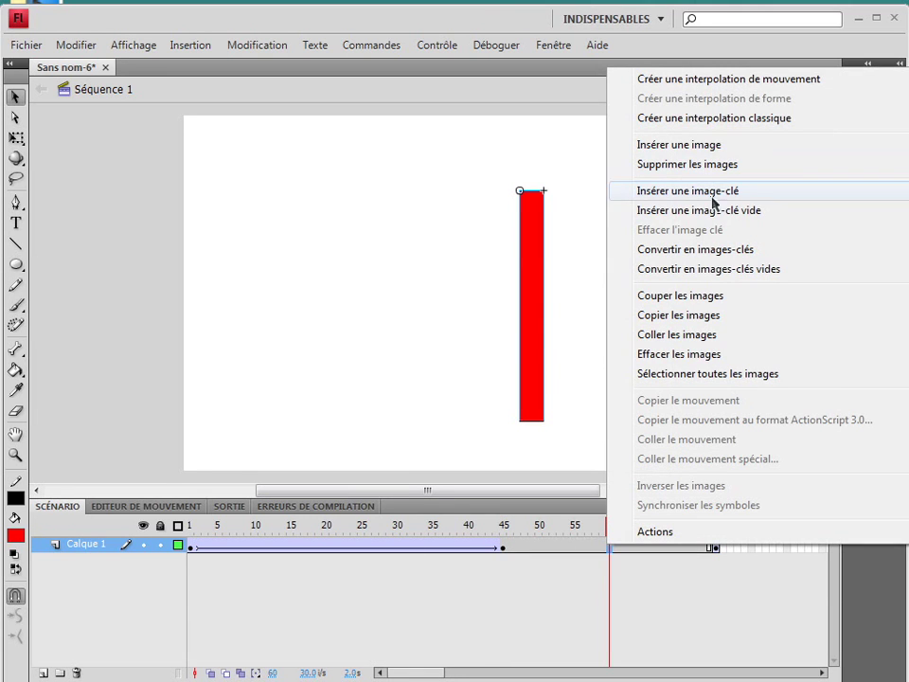
left_click(728, 121)
key("ctrl+Return")
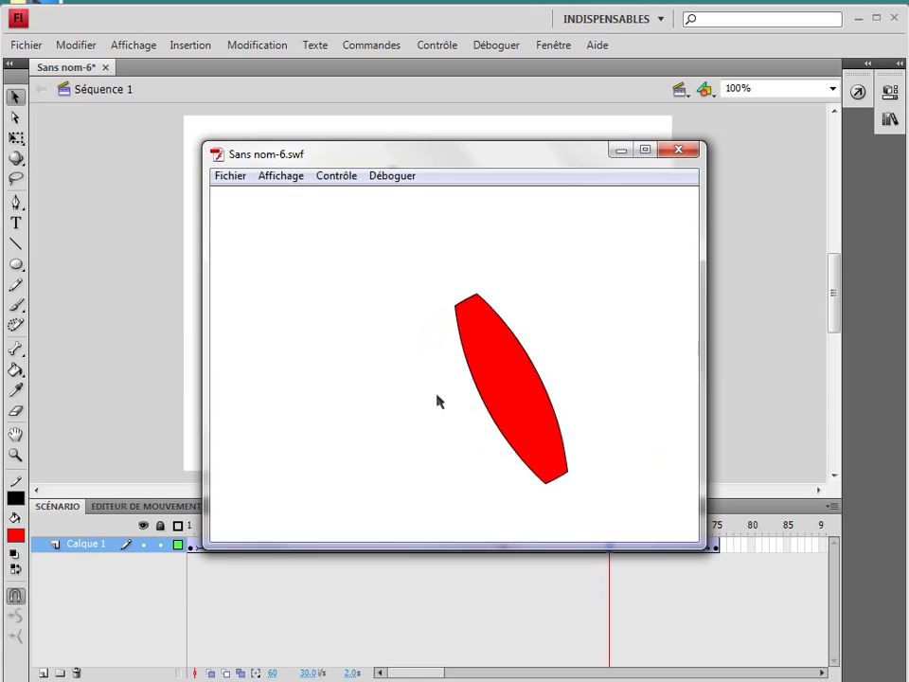
left_click(692, 149)
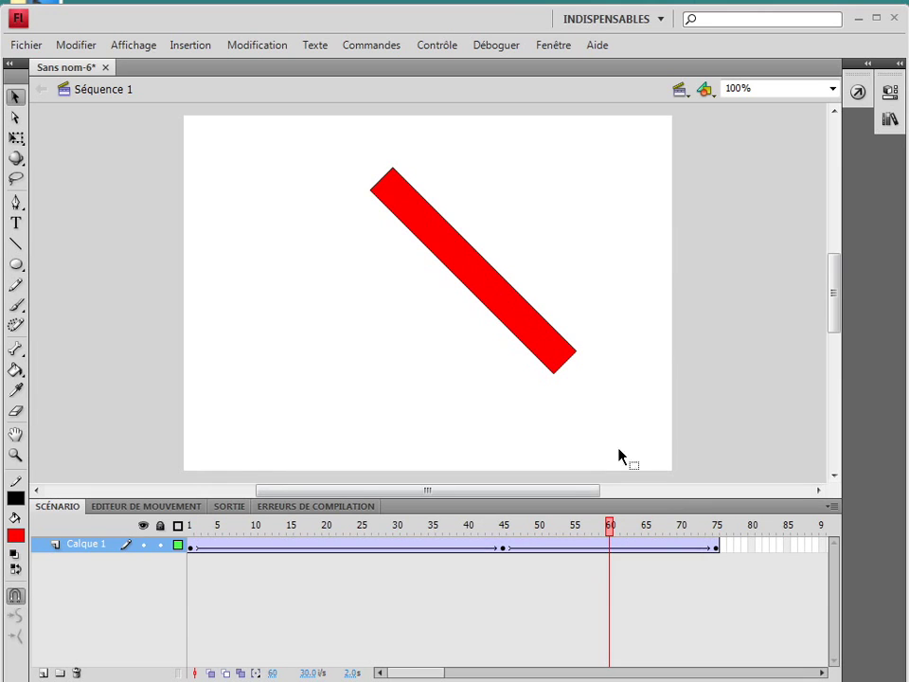
Remove all frames from Calque 1 and insert a new keyframe at frame 1.
left_click_drag(743, 545, 201, 547)
right_click(201, 547)
left_click(300, 171)
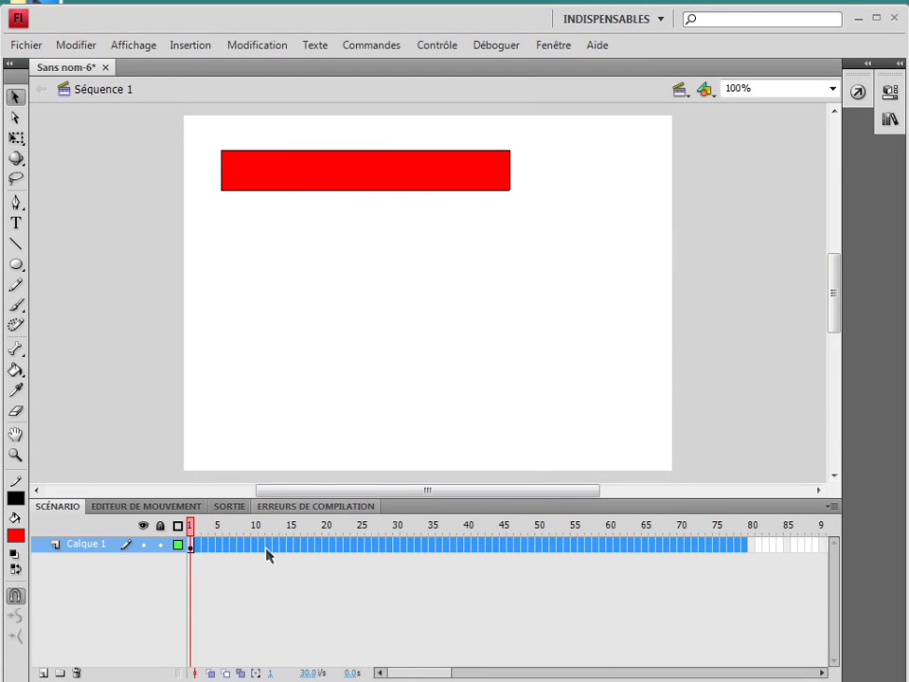
right_click(195, 549)
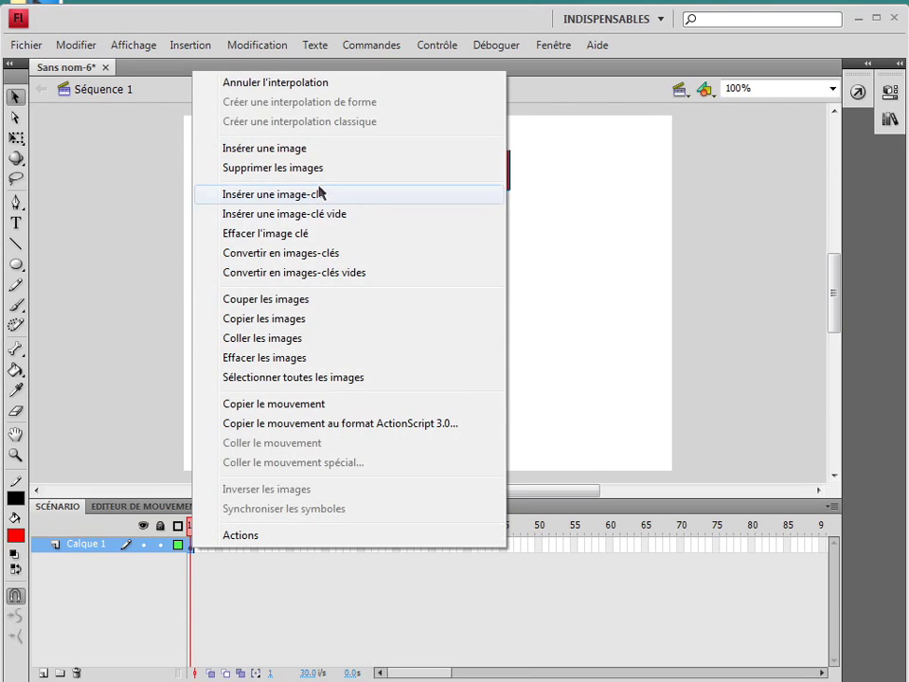
left_click(284, 168)
right_click(189, 544)
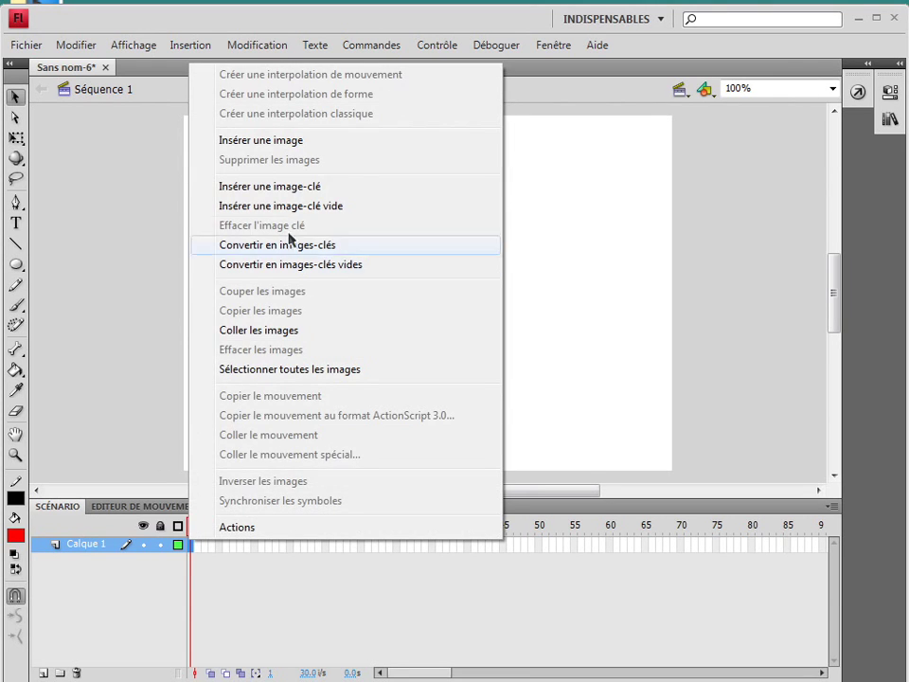
left_click(290, 185)
Draw a small red circle with a black outline in the stage's upper-left area and convert it to a Clip symbol named Boule.
left_click(16, 264)
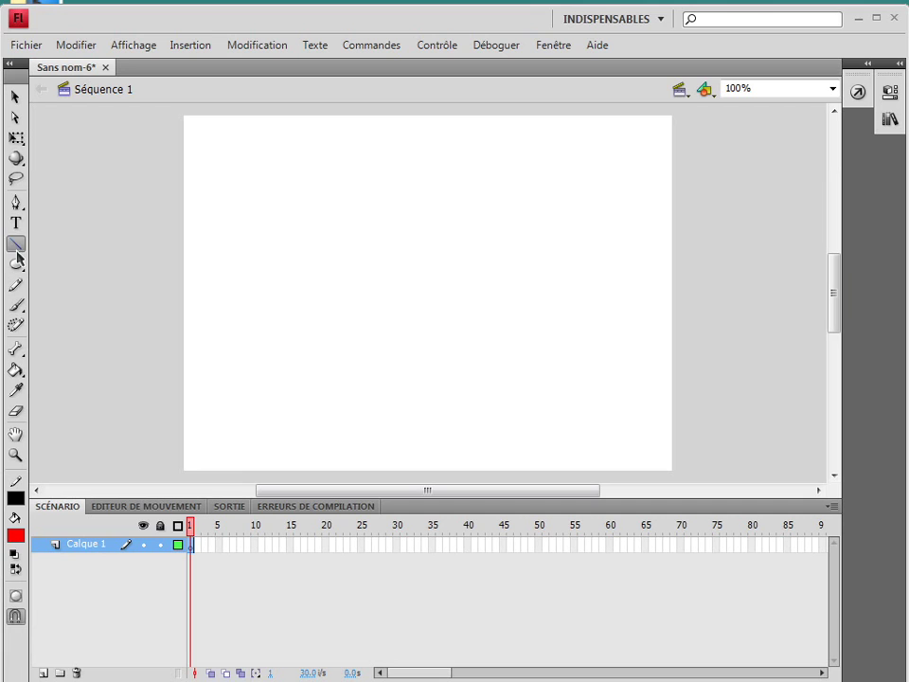
left_click_drag(295, 180, 348, 233)
left_click(15, 97)
left_click_drag(248, 139, 531, 330)
left_click(246, 47)
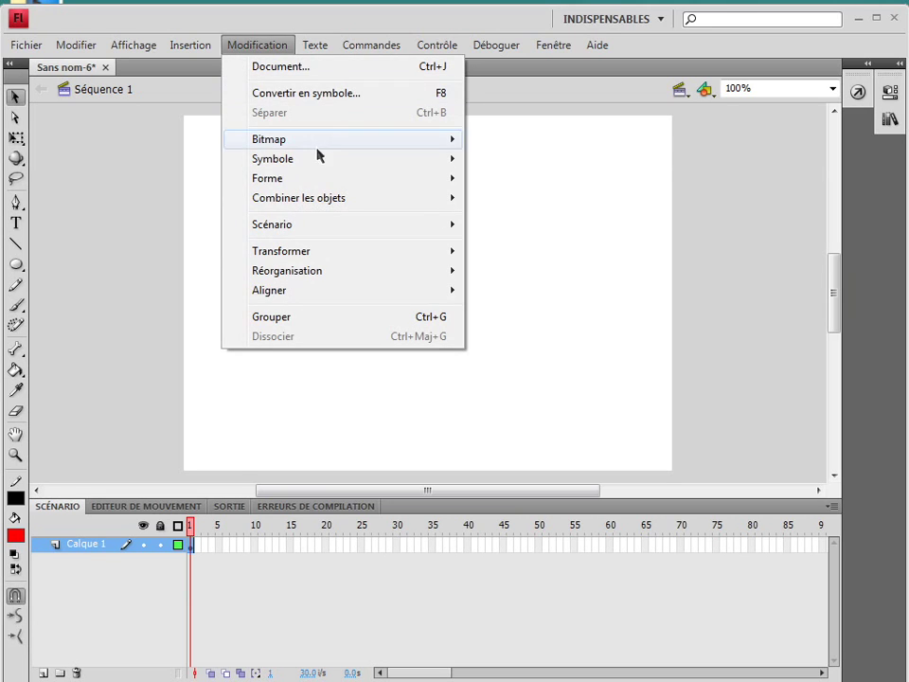
left_click(317, 94)
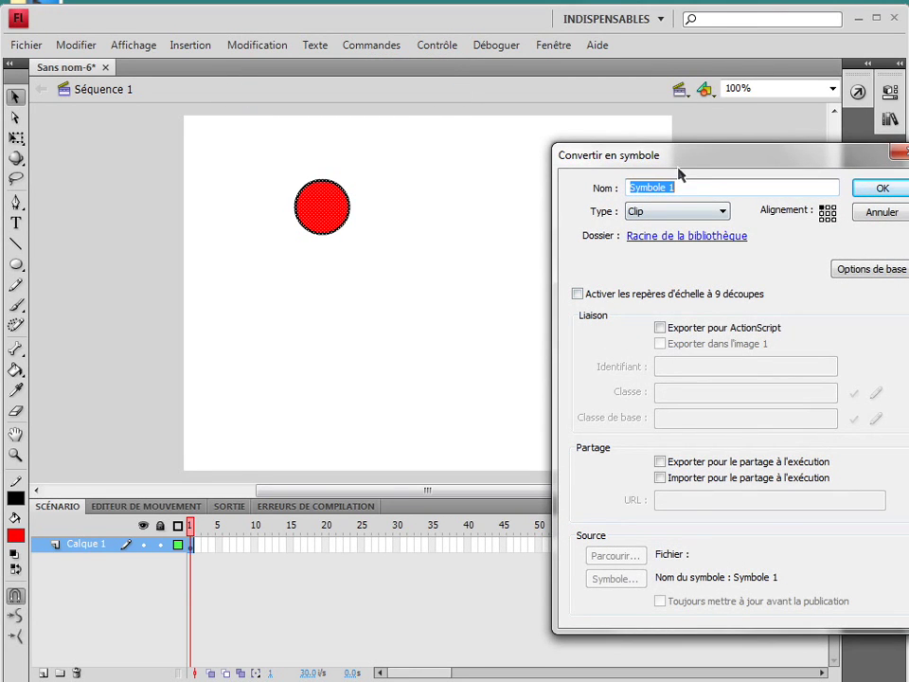
type("Boule")
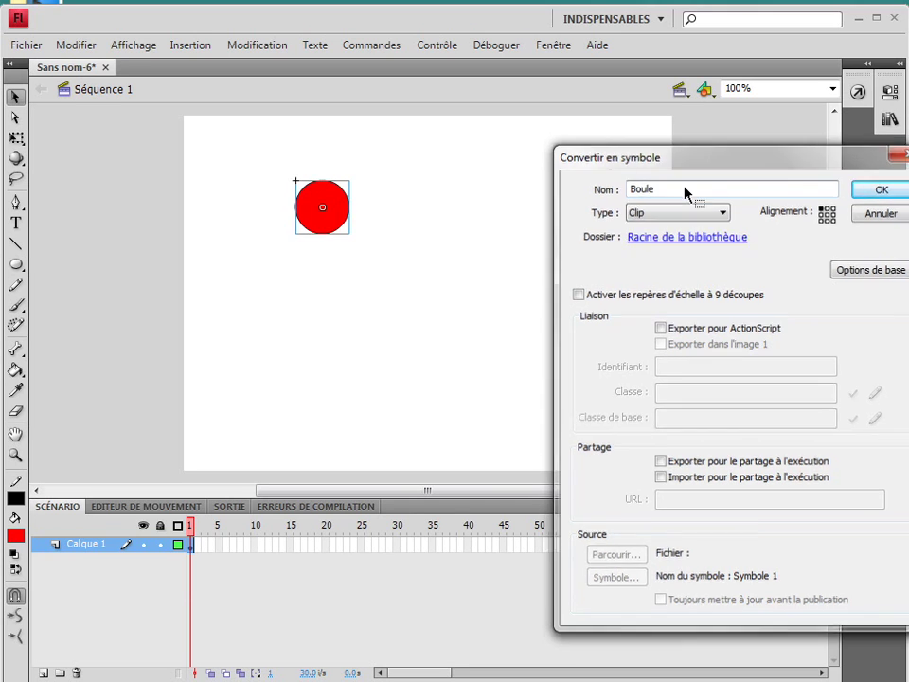
key("Return")
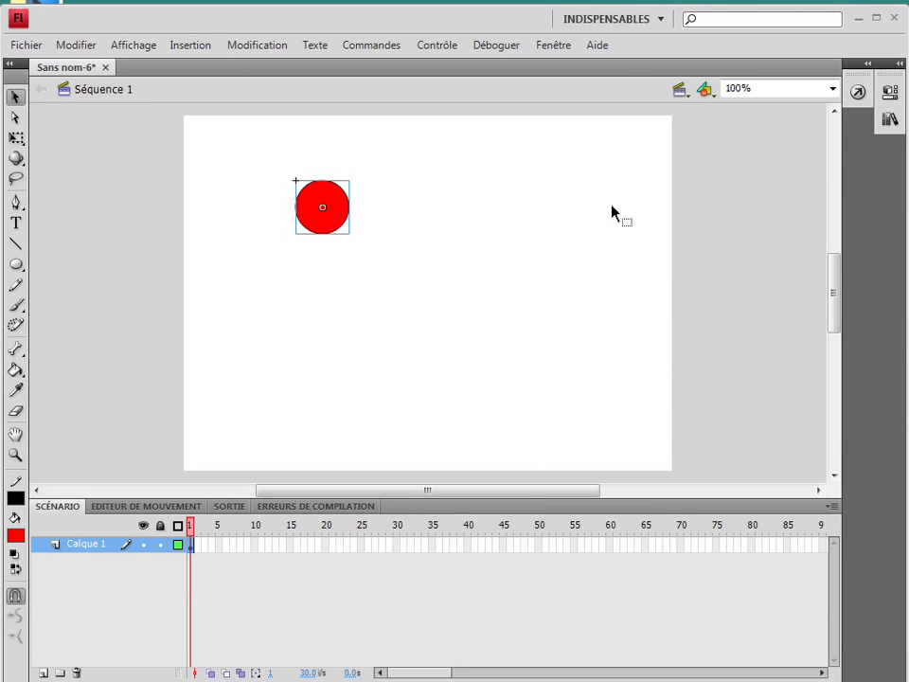
Move the Boule clip close to the upper-left corner of the stage.
left_click_drag(239, 149, 236, 147)
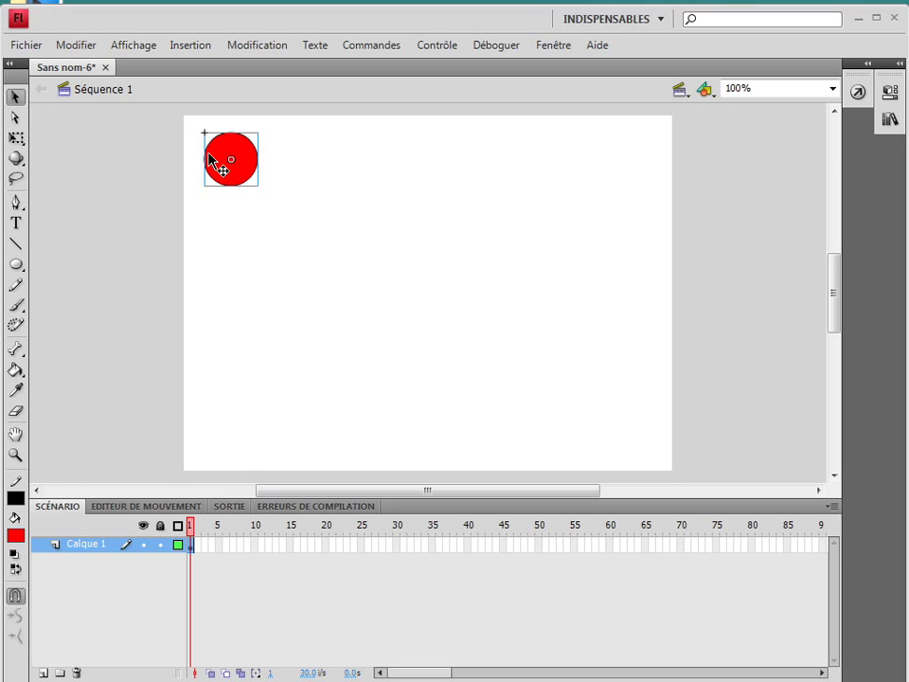
mouse_move(228, 162)
left_mouse_down()
mouse_move(365, 387)
mouse_move(444, 402)
mouse_move(579, 476)
mouse_move(680, 480)
mouse_move(228, 163)
left_mouse_up()
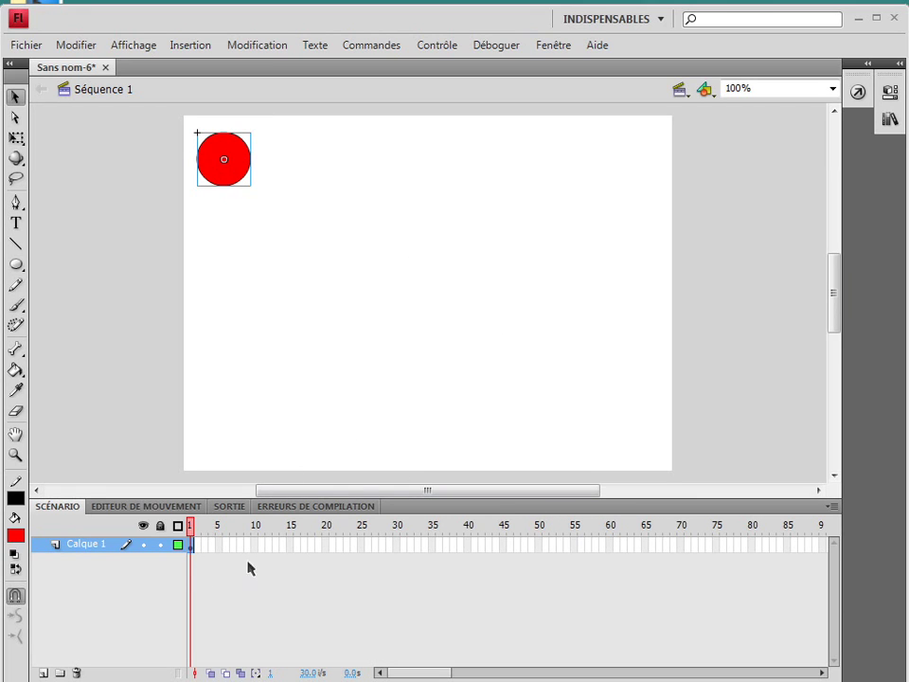
left_click_drag(91, 556, 527, 310)
Insert a keyframe at frame 50 with the ball in the stage's lower-right corner, and create a classic tween from frame 1.
right_click(536, 539)
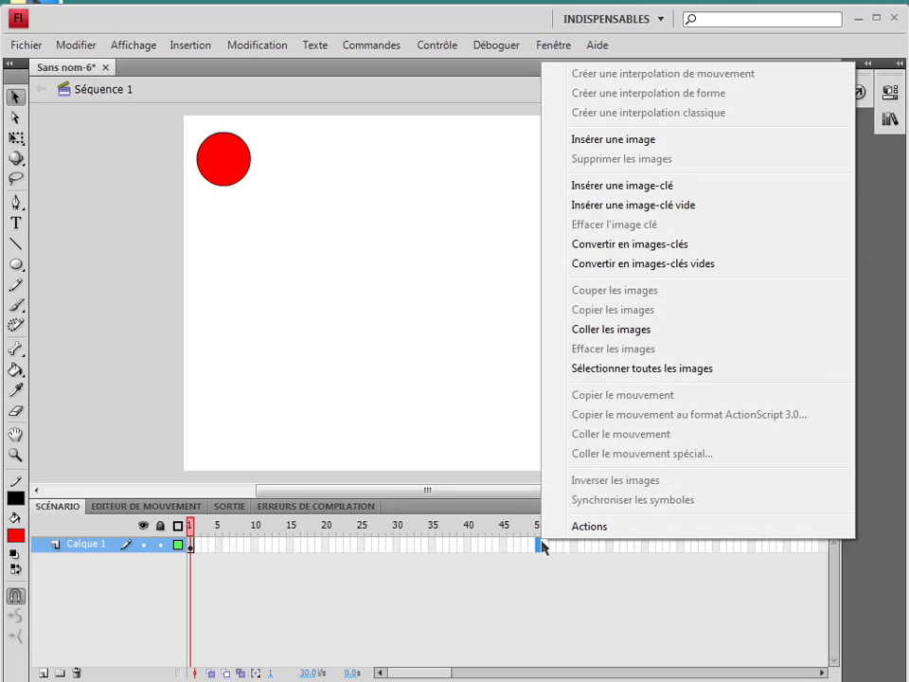
left_click(644, 188)
left_click_drag(244, 176, 653, 453)
right_click(235, 540)
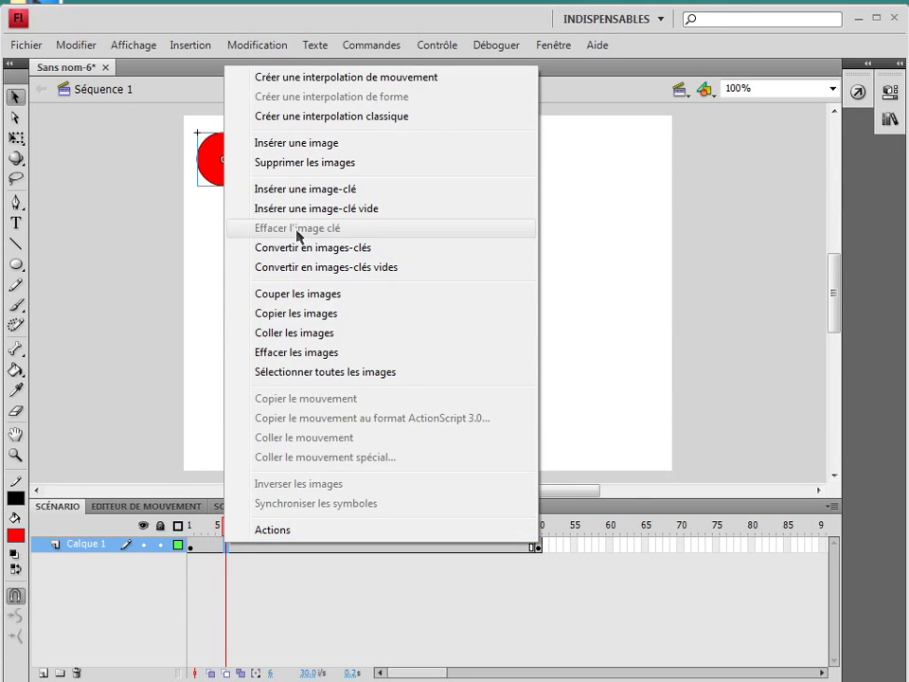
left_click(327, 116)
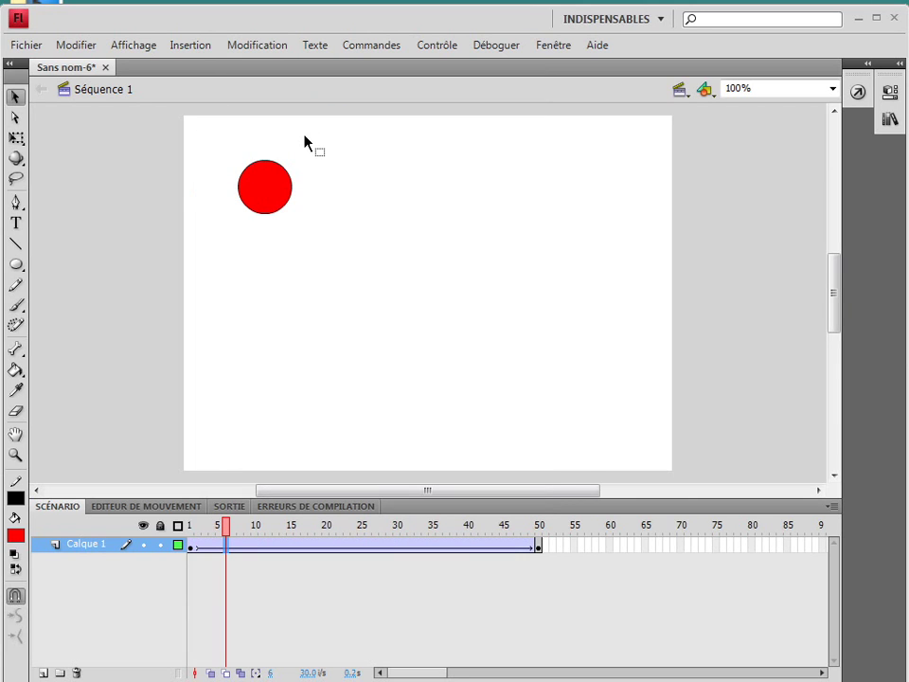
Add a classic motion guide layer to Calque 1 and select the guide's first frame.
right_click(83, 546)
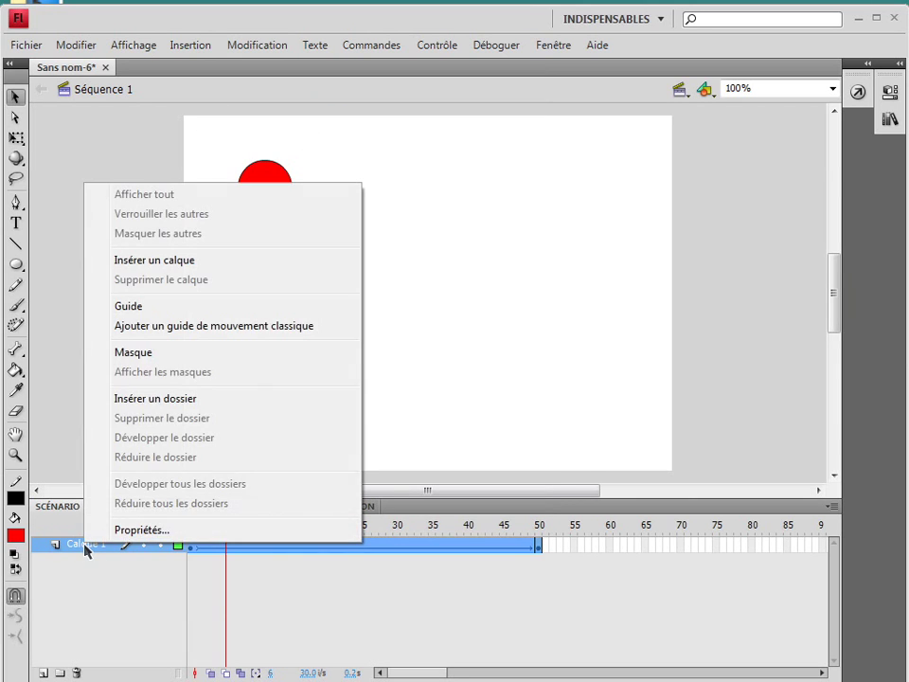
left_click(173, 326)
left_click(190, 545)
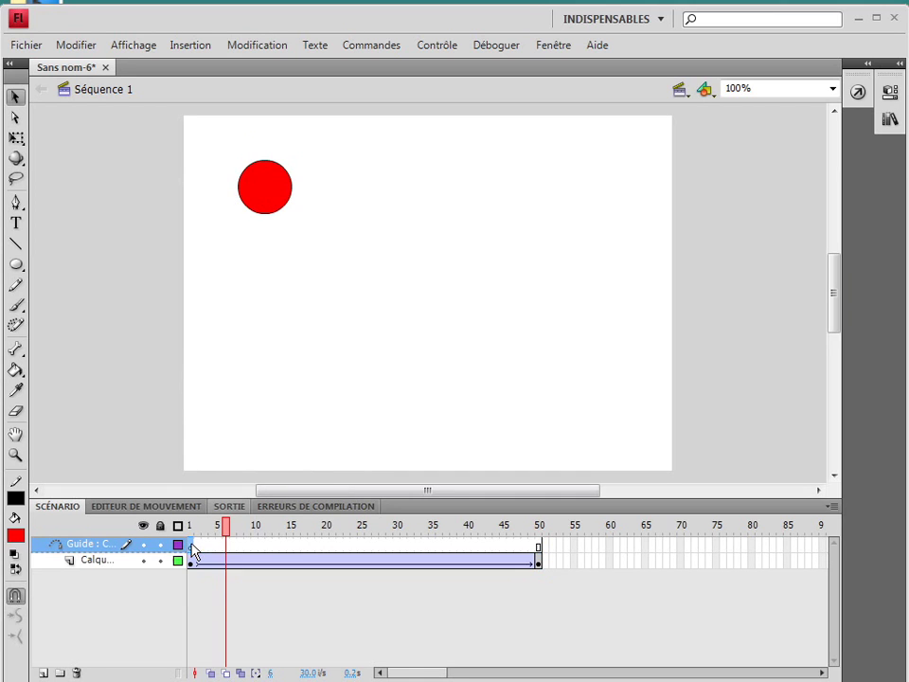
Draw a bouncing path with the Pen tool on the guide layer, from the stage's upper-left edge through three descending arcs to its lower-right corner.
left_click(15, 202)
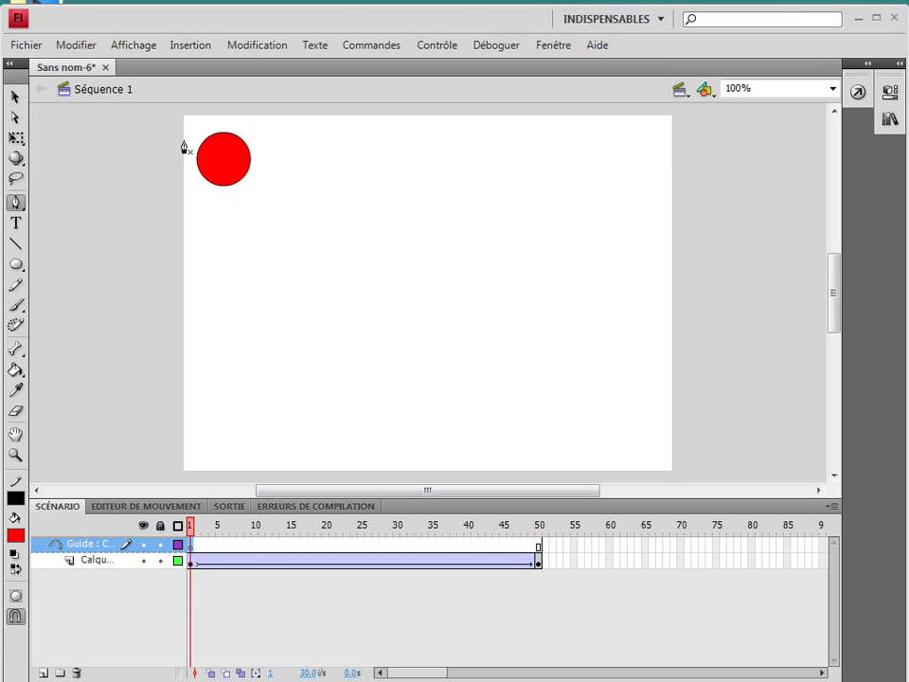
left_click_drag(184, 140, 221, 140)
left_click_drag(302, 220, 312, 259)
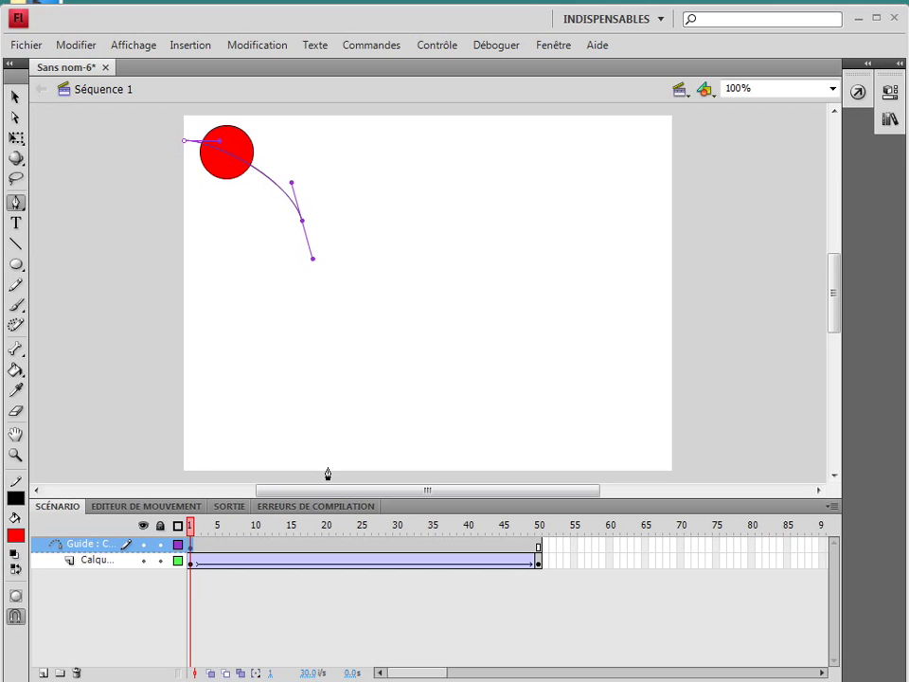
left_click_drag(328, 466, 329, 483)
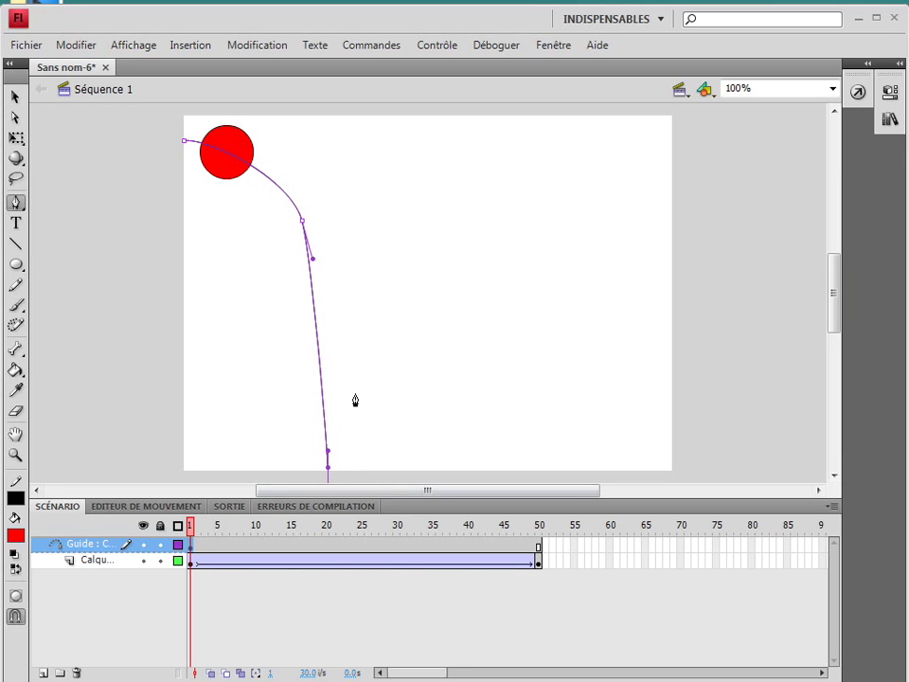
left_click_drag(413, 257, 479, 262)
left_click_drag(499, 468, 501, 452)
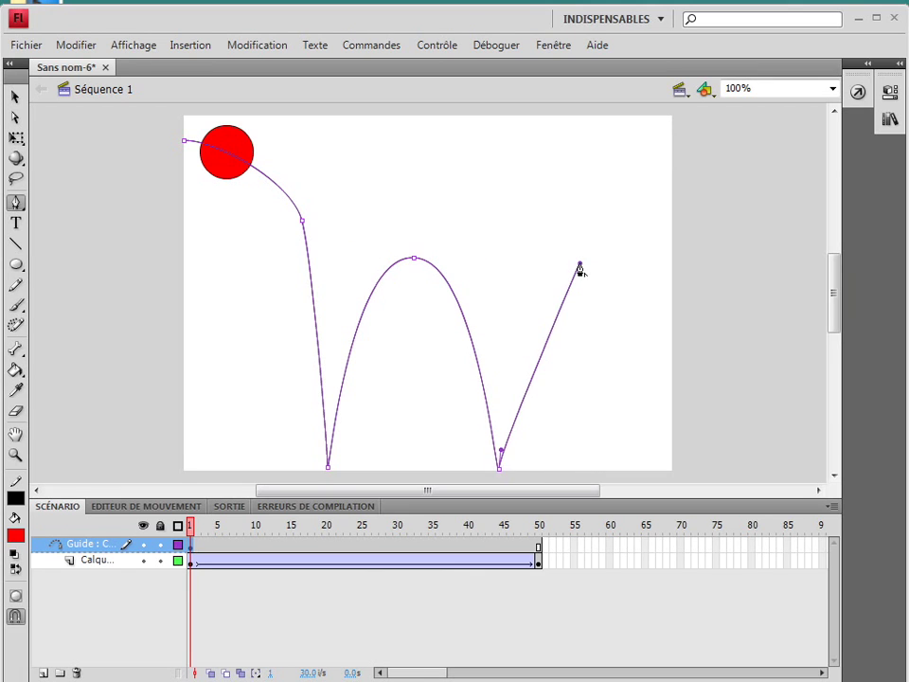
left_click_drag(604, 389, 661, 390)
left_click(670, 471)
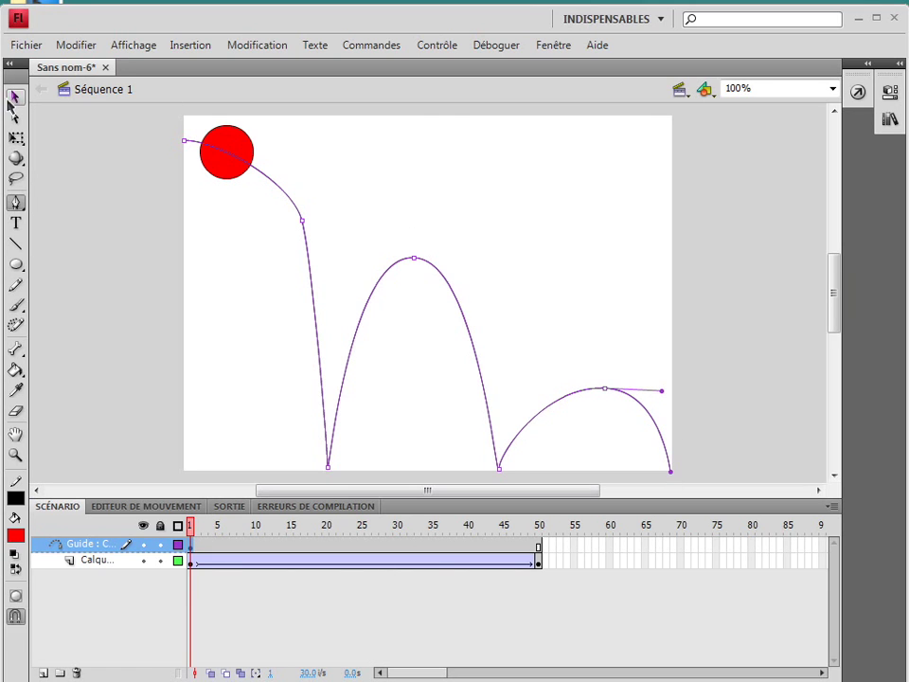
left_click(15, 96)
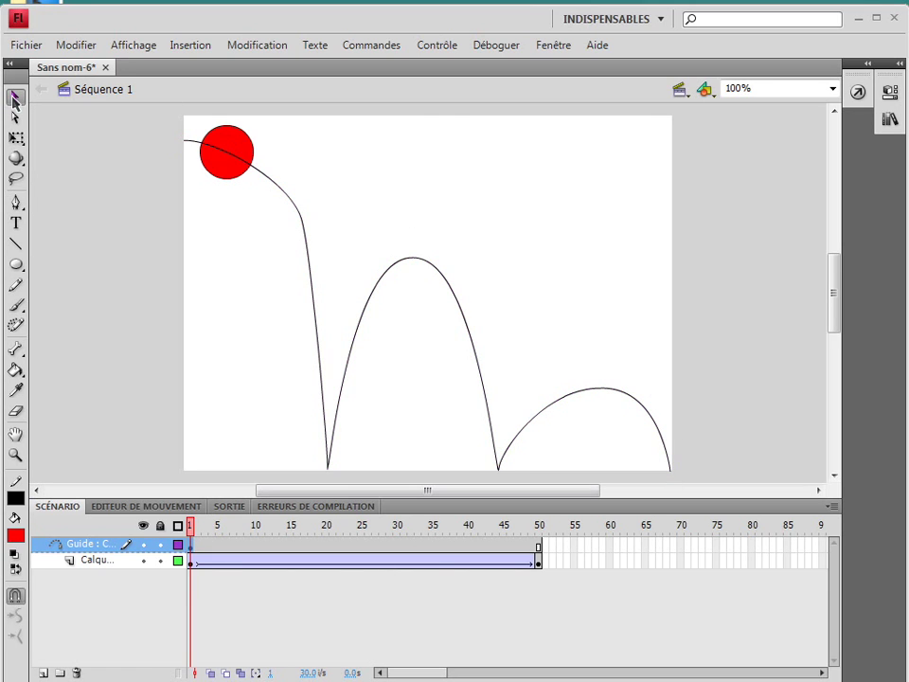
Snap the Boule clip's centre to the path's start at frame 1 and to the path's end at frame 50.
left_click(191, 562)
left_click_drag(225, 160, 196, 145)
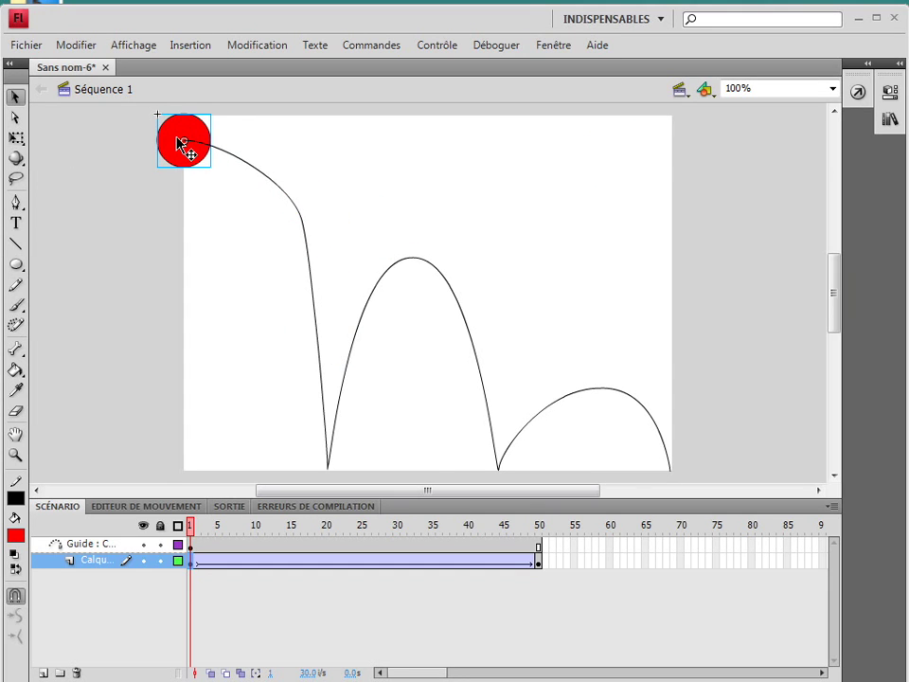
left_click(538, 559)
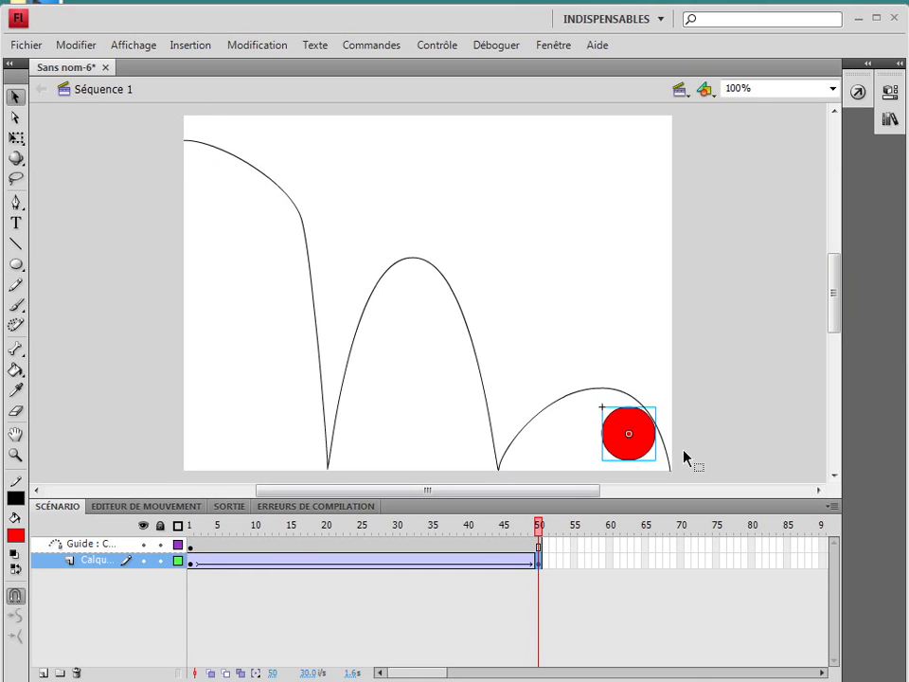
left_click_drag(633, 432, 683, 474)
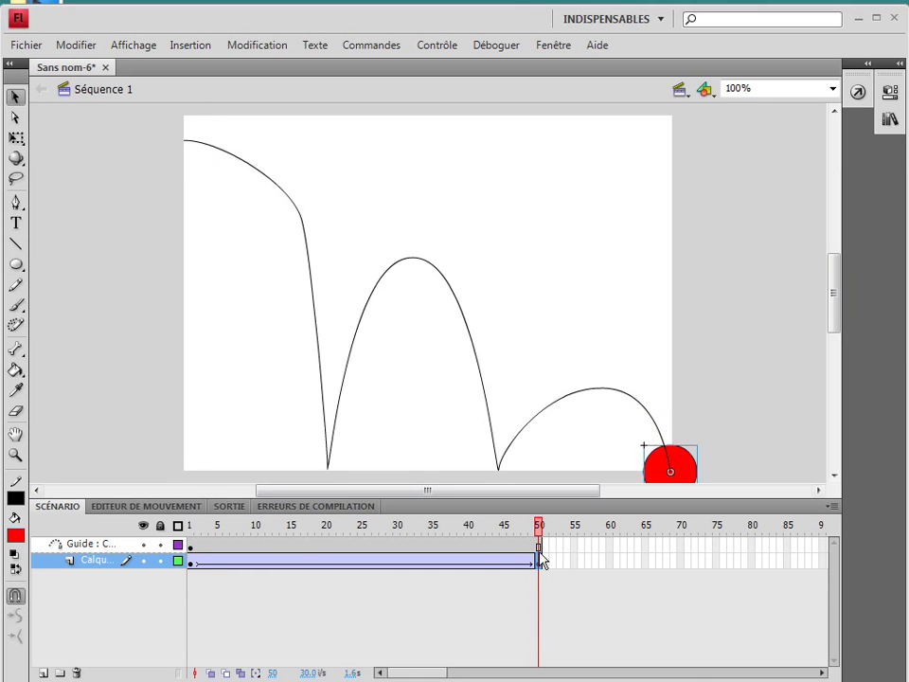
Scrub through the guided tween and test the movie to check the ball follows the path.
left_click_drag(543, 526, 147, 511)
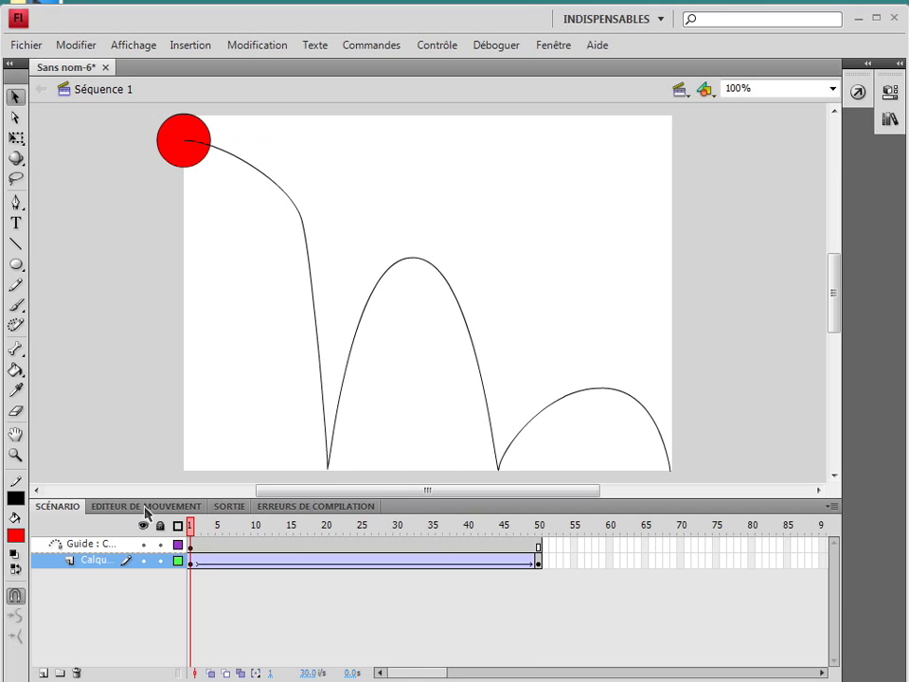
key("ctrl+Return")
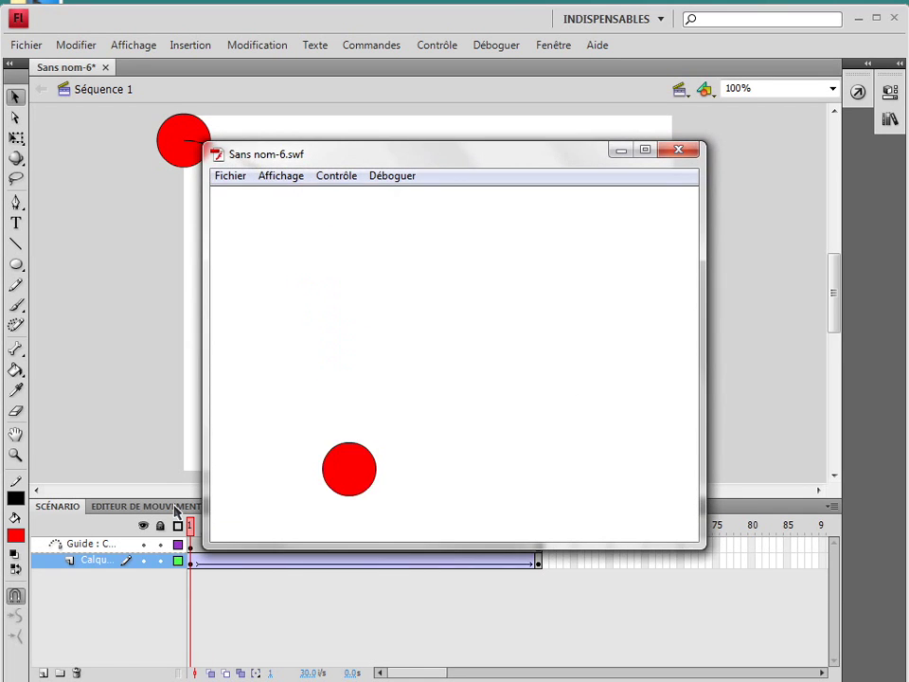
left_click(678, 151)
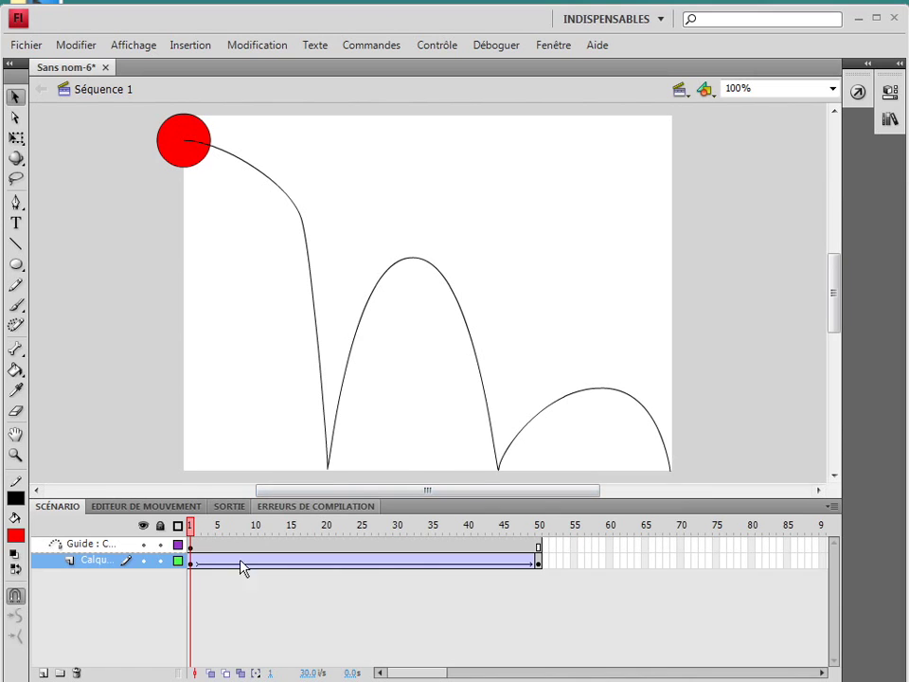
Insert a keyframe at frame 9 of Calque 1 and snap the ball to the path's first bounce point at the stage's bottom edge.
left_click_drag(239, 566, 253, 568)
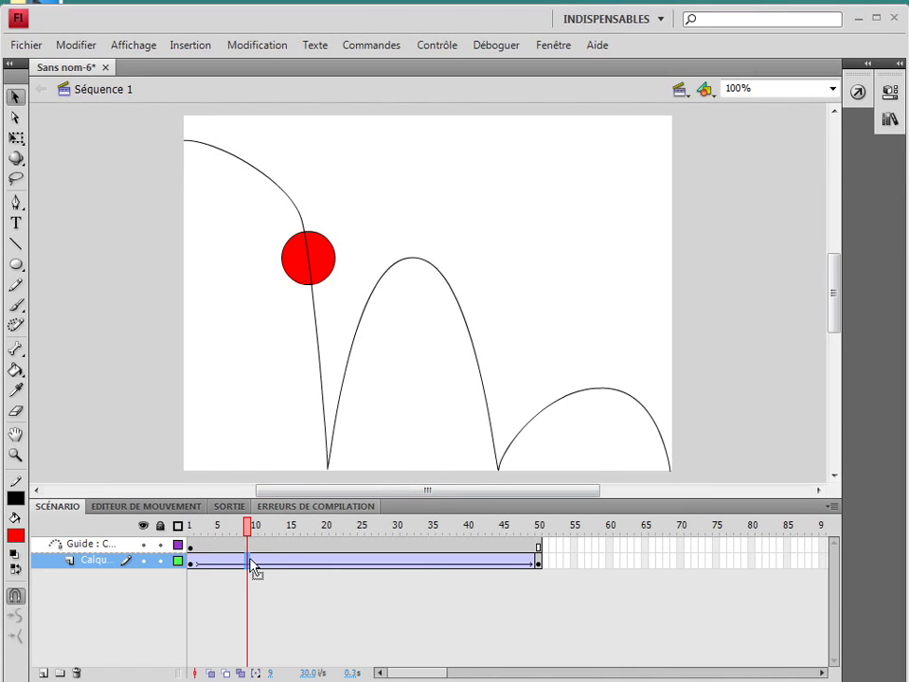
right_click(253, 568)
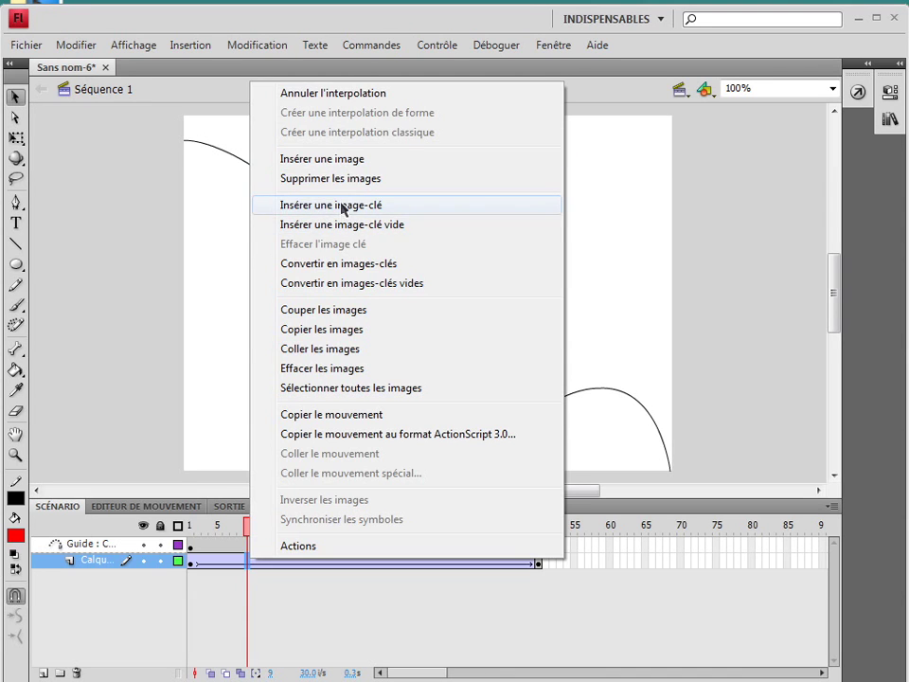
left_click(300, 205)
left_click_drag(321, 262, 342, 471)
Scrub the timeline and test the movie to check the ball's timing with the added keyframe.
left_click_drag(254, 533, 611, 552)
left_click(389, 560)
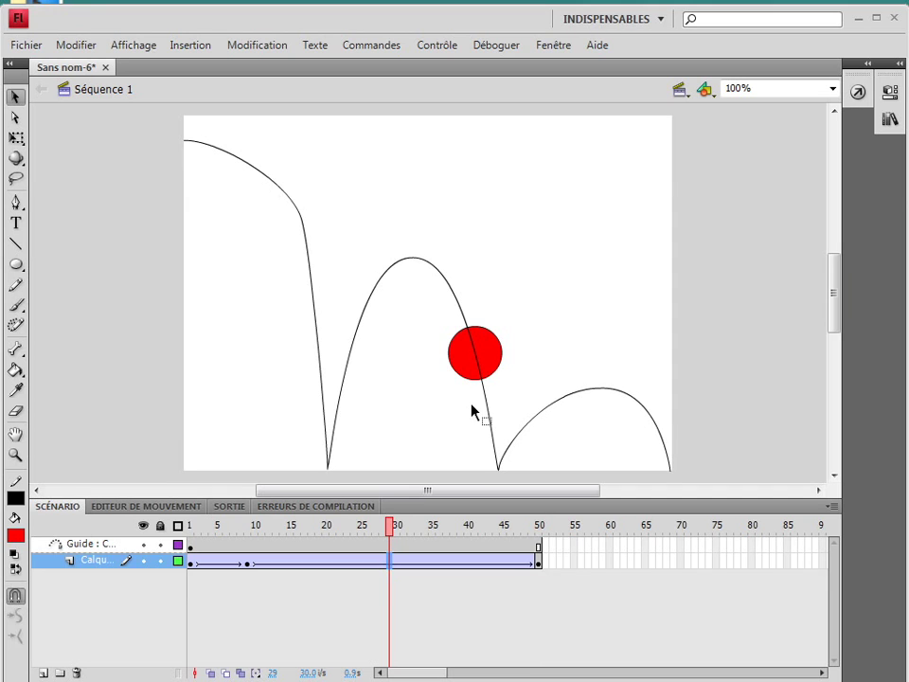
key("ctrl+Return")
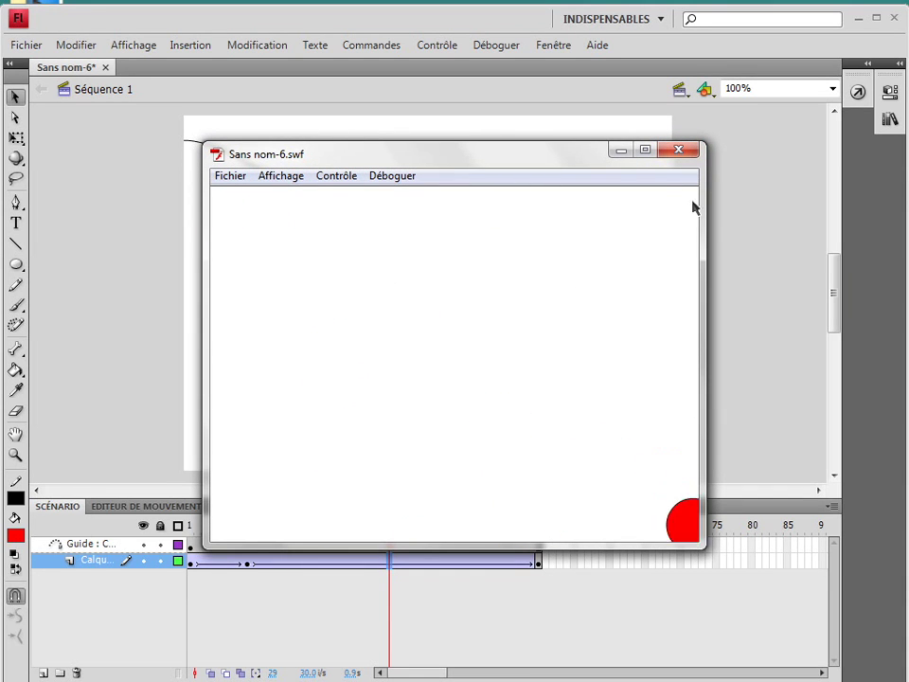
left_click(678, 149)
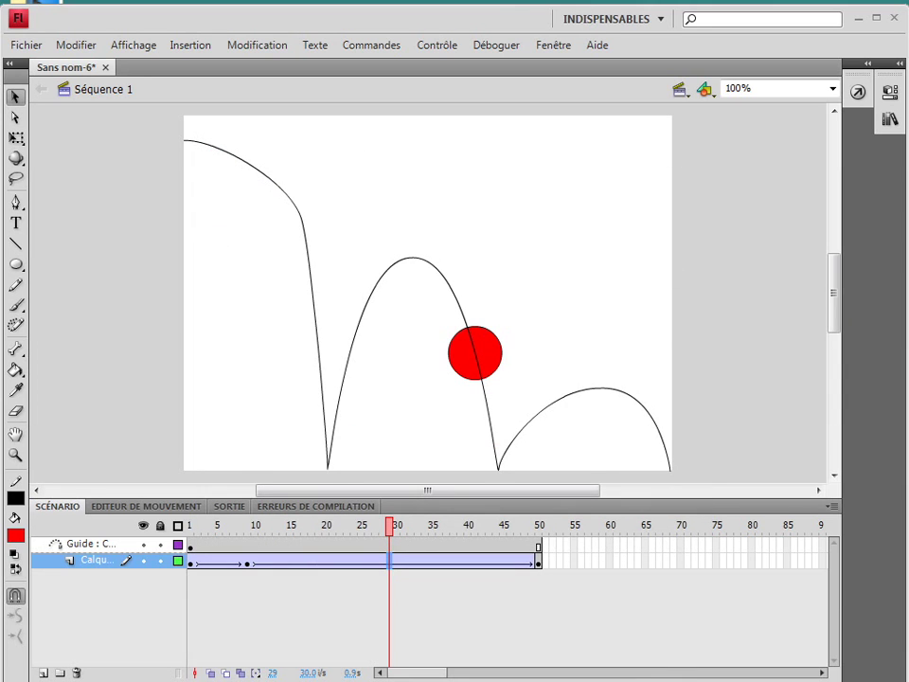
Delete the bouncing path and remove the classic motion guide layer.
mouse_move(740, 483)
left_mouse_down()
mouse_move(126, 99)
mouse_move(112, 124)
left_mouse_up()
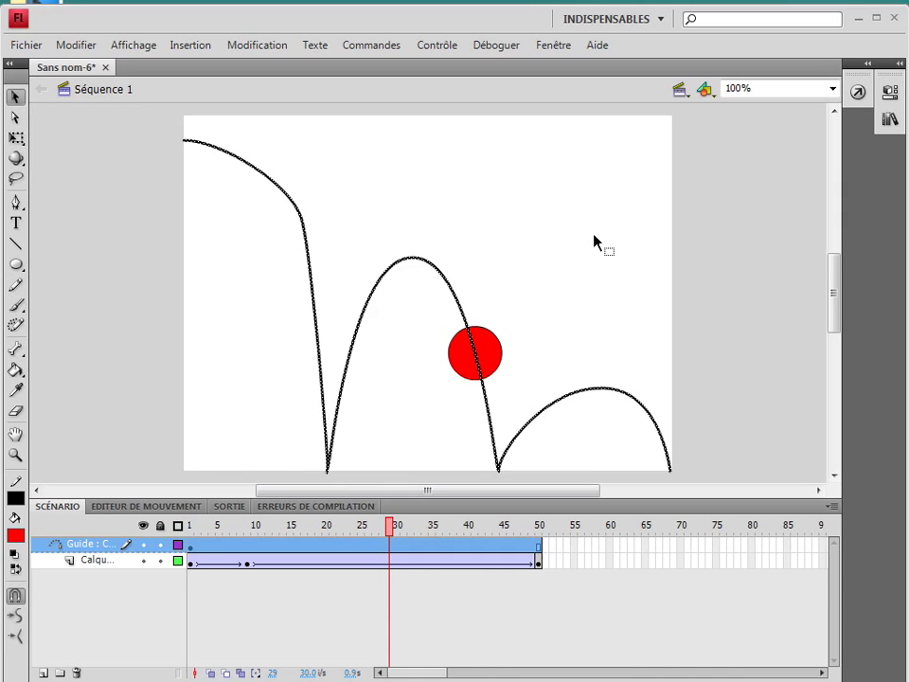
key("Delete")
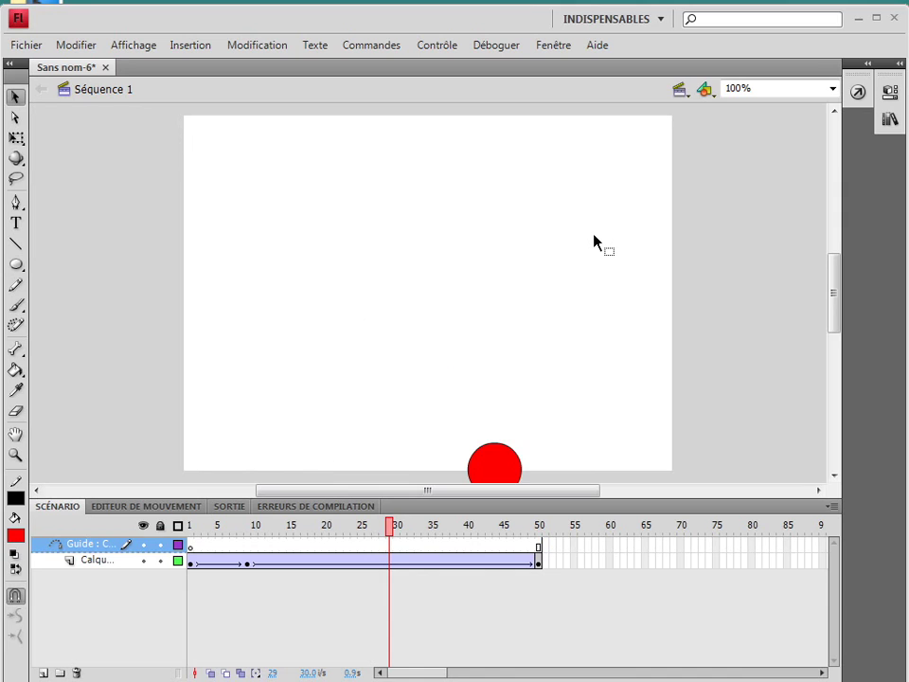
left_click(96, 561)
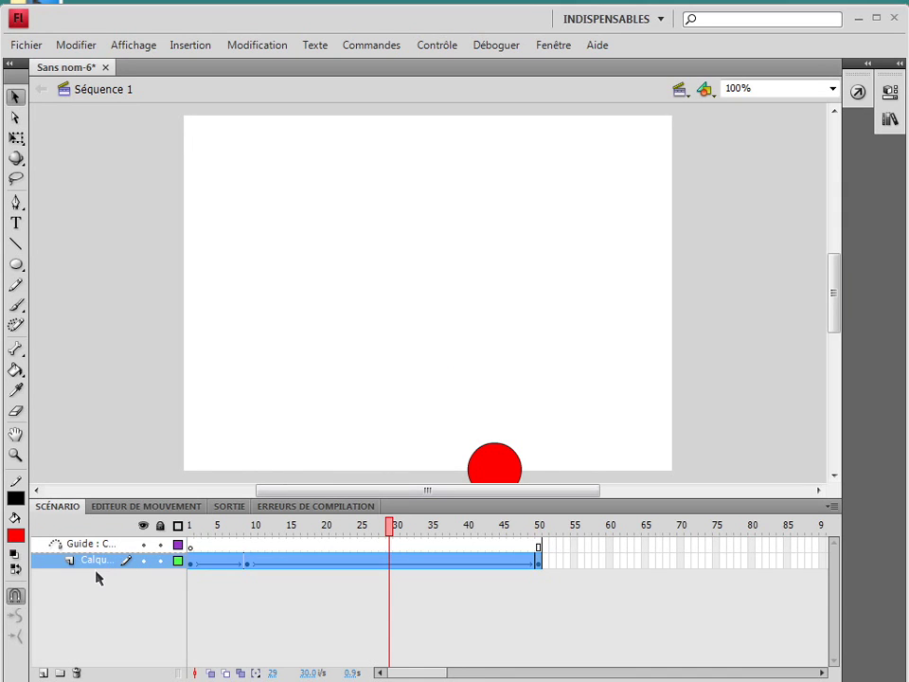
left_click(98, 554)
right_click(98, 554)
left_click(194, 284)
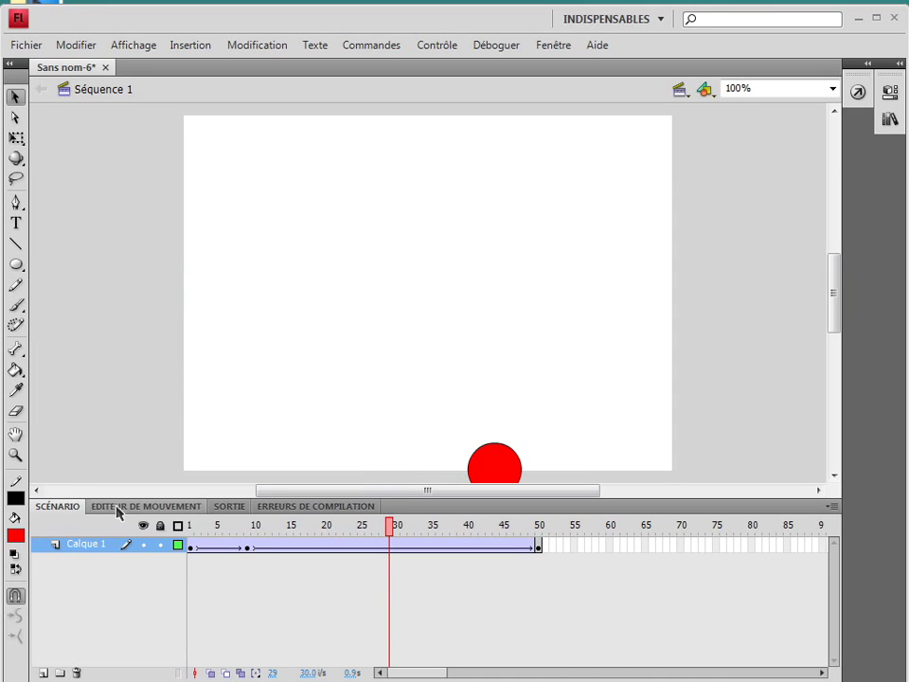
Remove all frames from 1 to 50 on Calque 1.
right_click(87, 544)
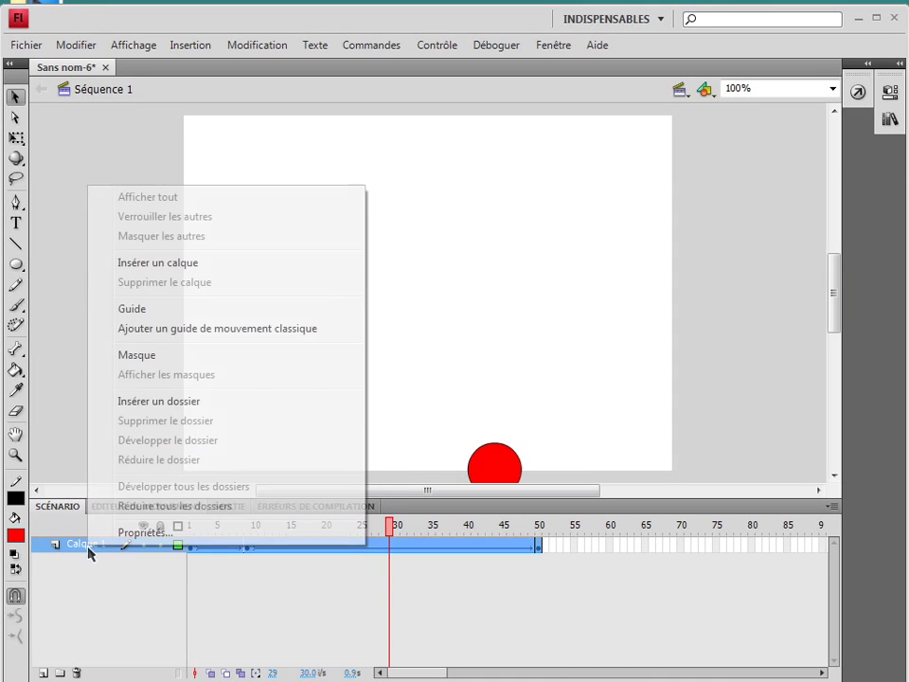
left_click(536, 542)
left_click_drag(541, 551, 197, 547)
right_click(194, 546)
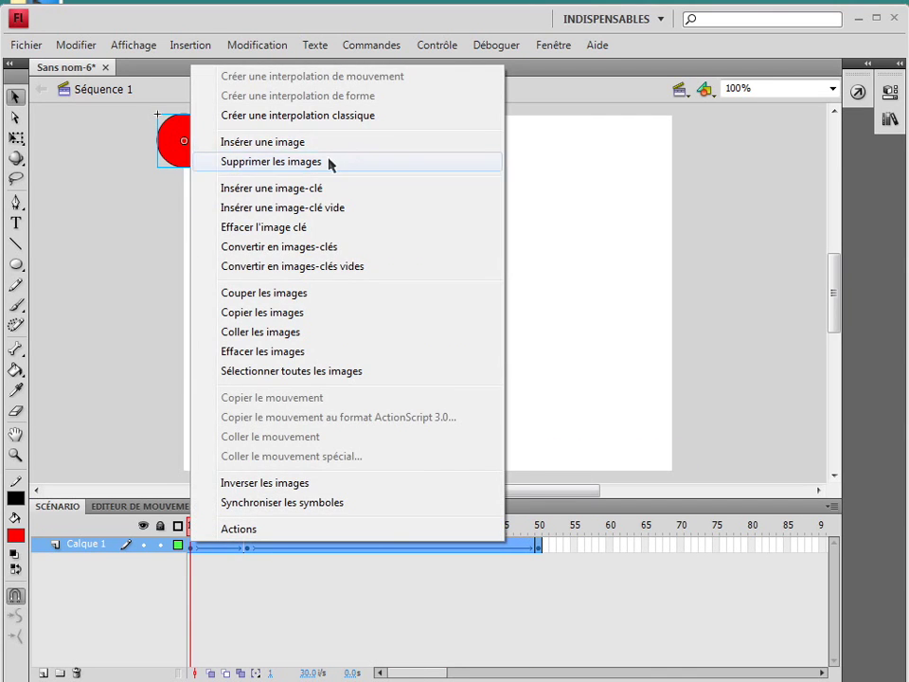
left_click(330, 162)
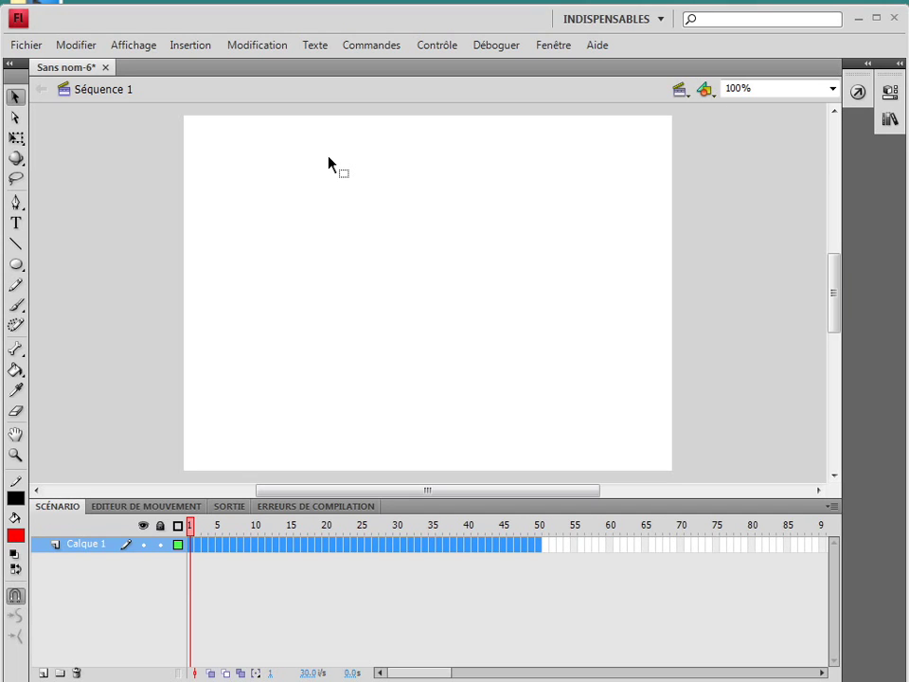
Try to place the Barre clip from the library on the empty Calque 1 layer.
left_click(16, 264)
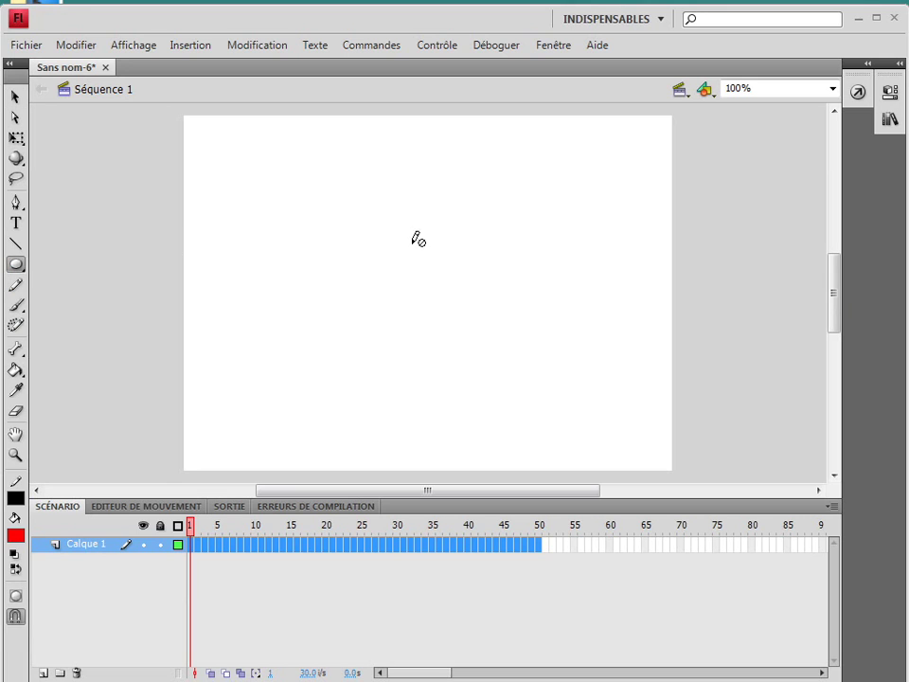
left_click(858, 91)
left_click(888, 119)
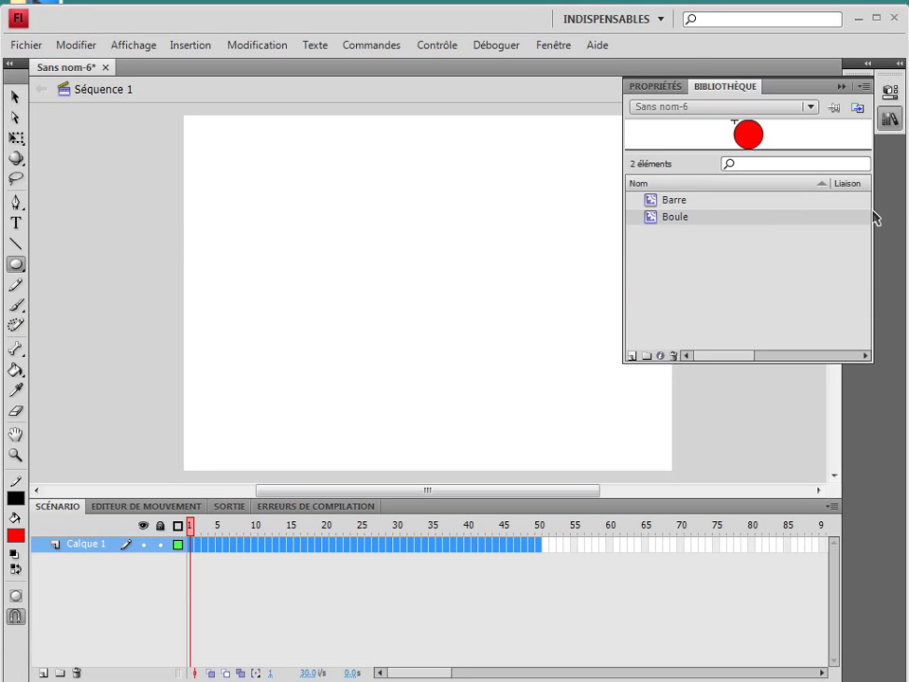
mouse_move(683, 201)
left_mouse_down()
mouse_move(371, 209)
mouse_move(669, 207)
left_mouse_up()
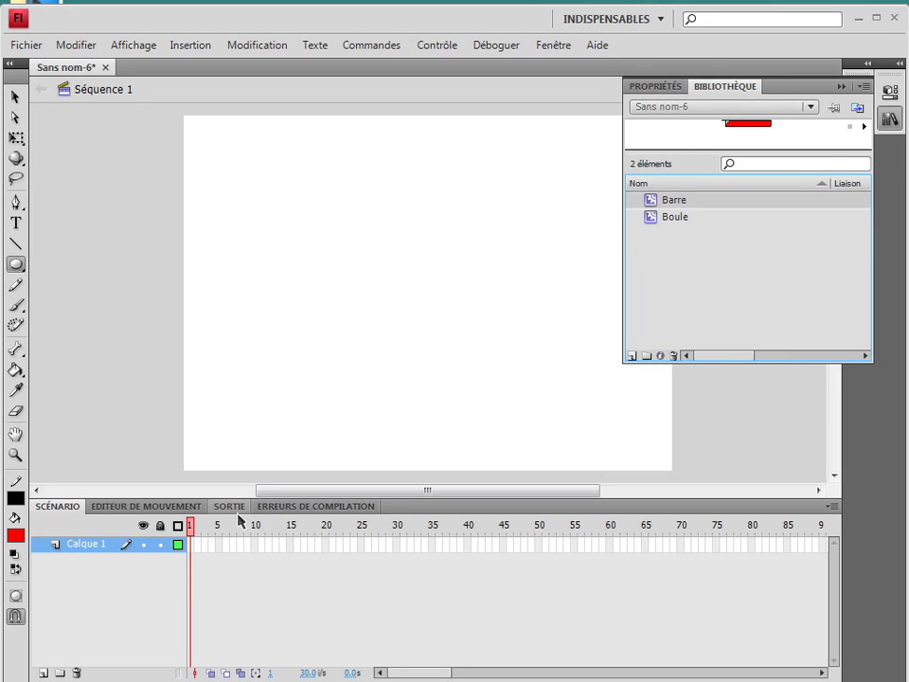
Insert a keyframe at frame 1 of Calque 1 and place the library's Barre clip in the upper middle of the stage.
left_click(197, 553)
right_click(197, 559)
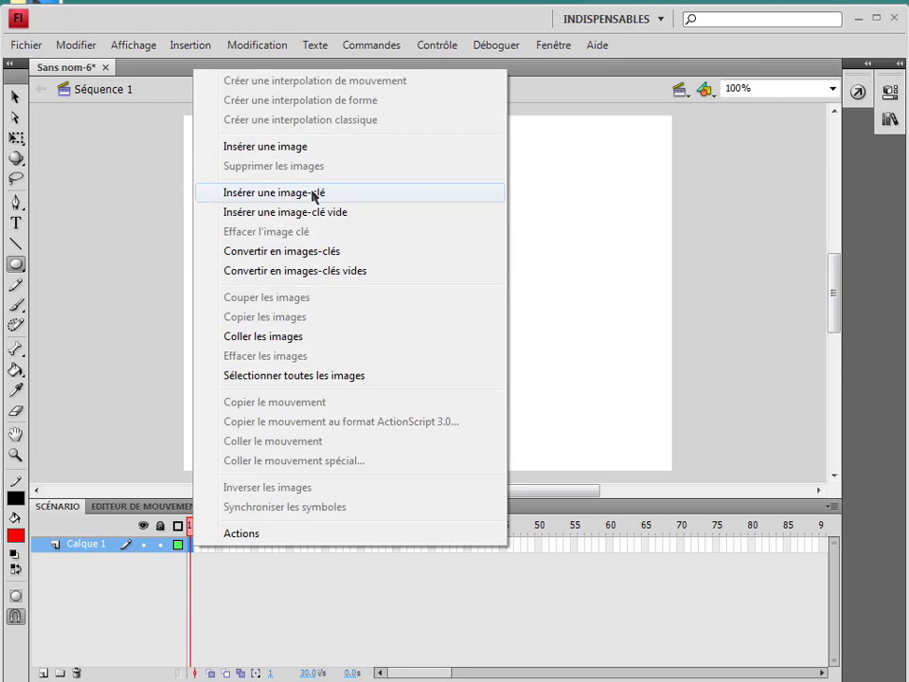
left_click(363, 193)
left_click(890, 119)
left_click_drag(672, 207, 297, 216)
left_click(15, 97)
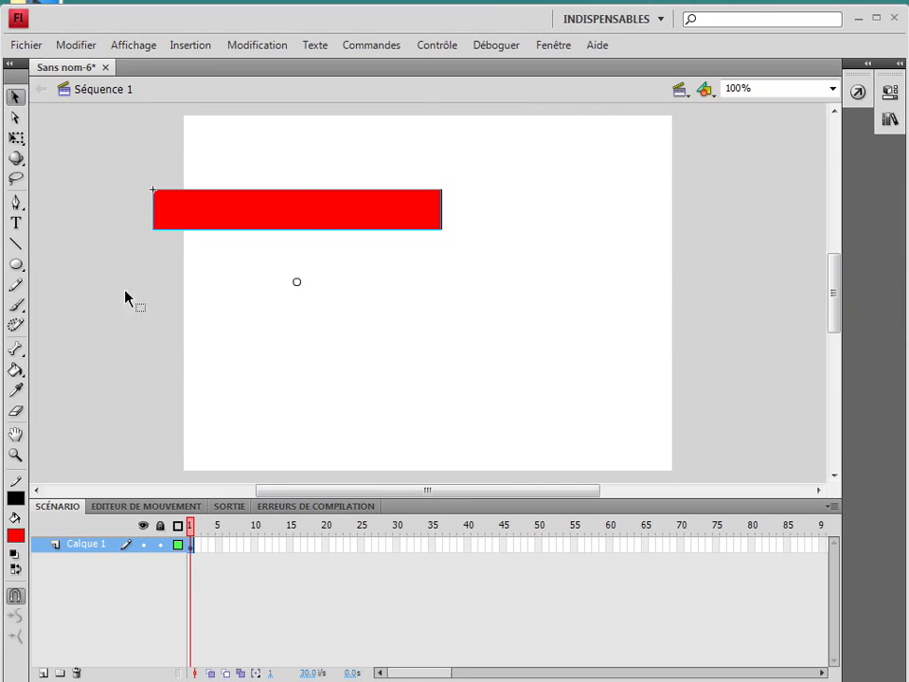
left_click_drag(228, 227, 361, 213)
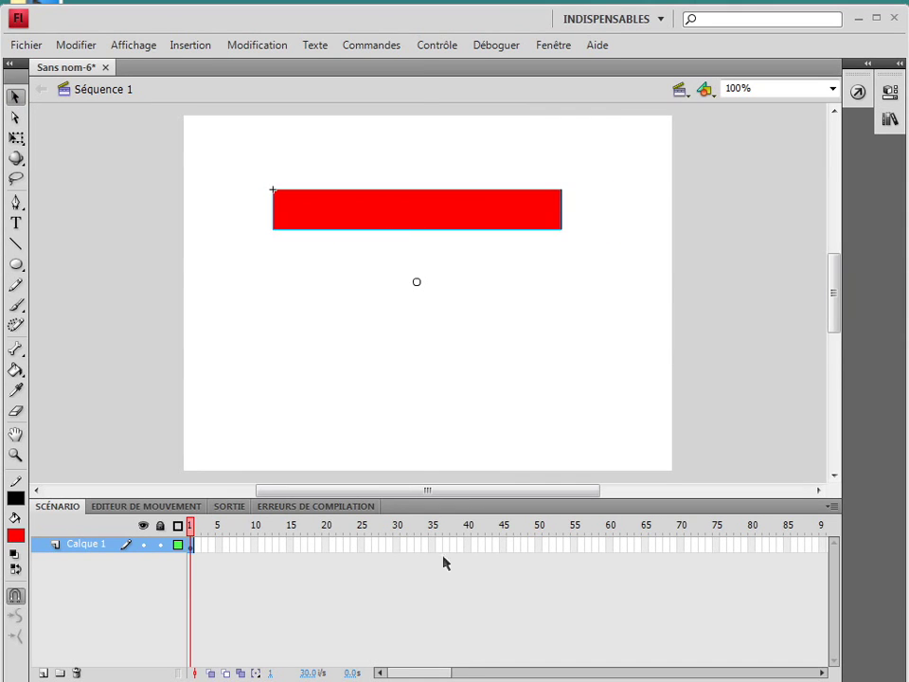
Extend Calque 1 to frame 70 by inserting a frame, and scrub through the extended timeline.
right_click(681, 546)
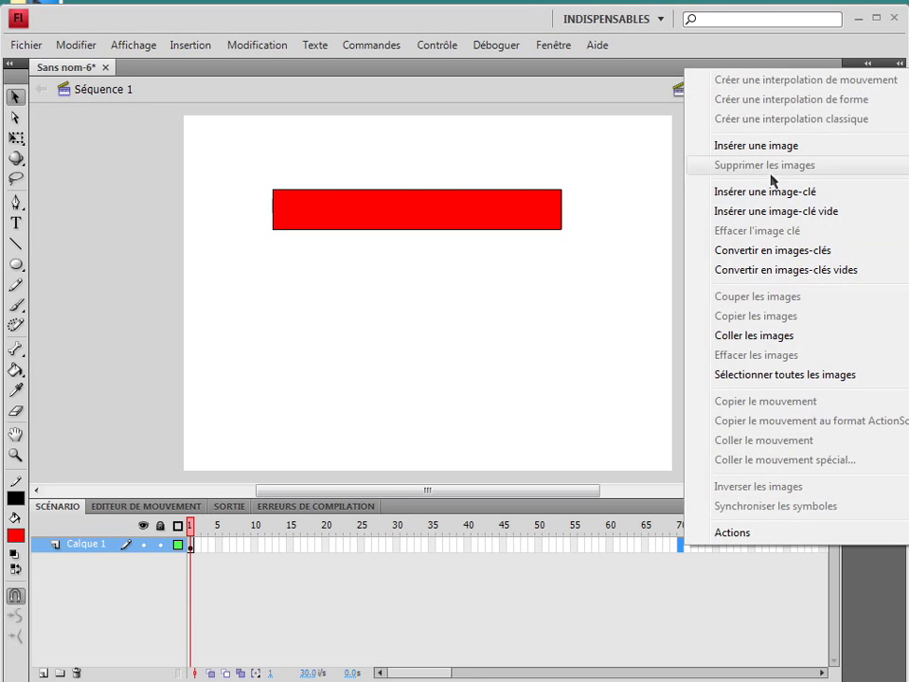
left_click(774, 146)
left_click(538, 527)
left_click_drag(566, 531, 152, 530)
Create a motion tween on the Barre clip, select the tween span at frame 12 and show it in the motion editor.
right_click(414, 545)
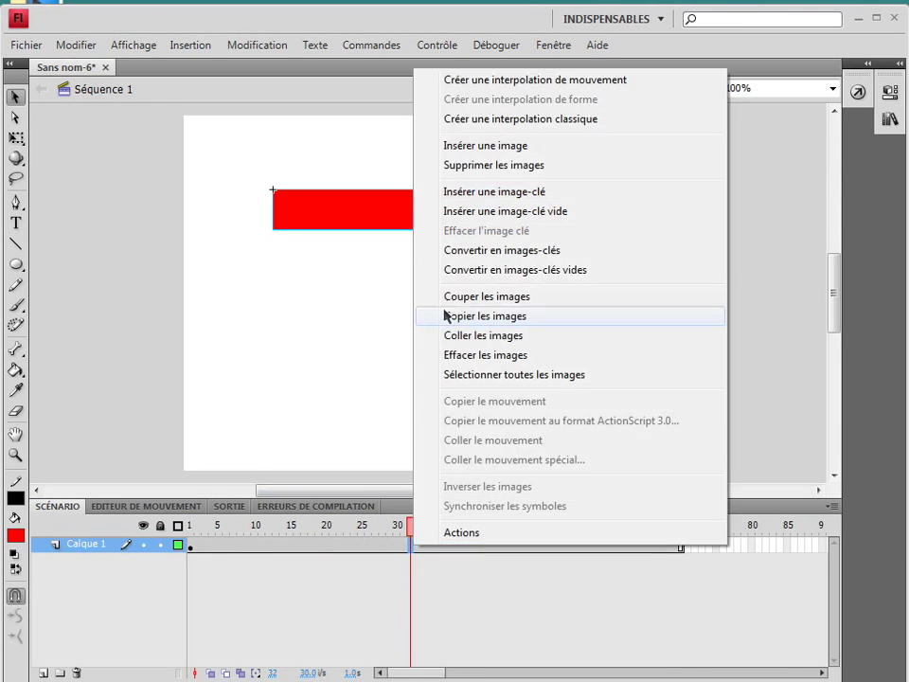
left_click(517, 83)
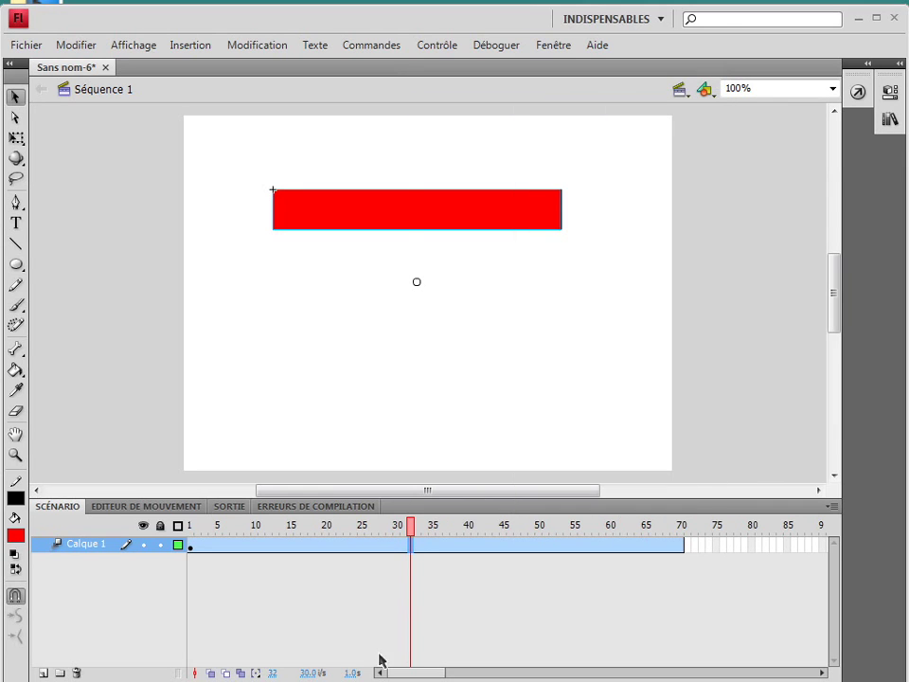
left_click(269, 544)
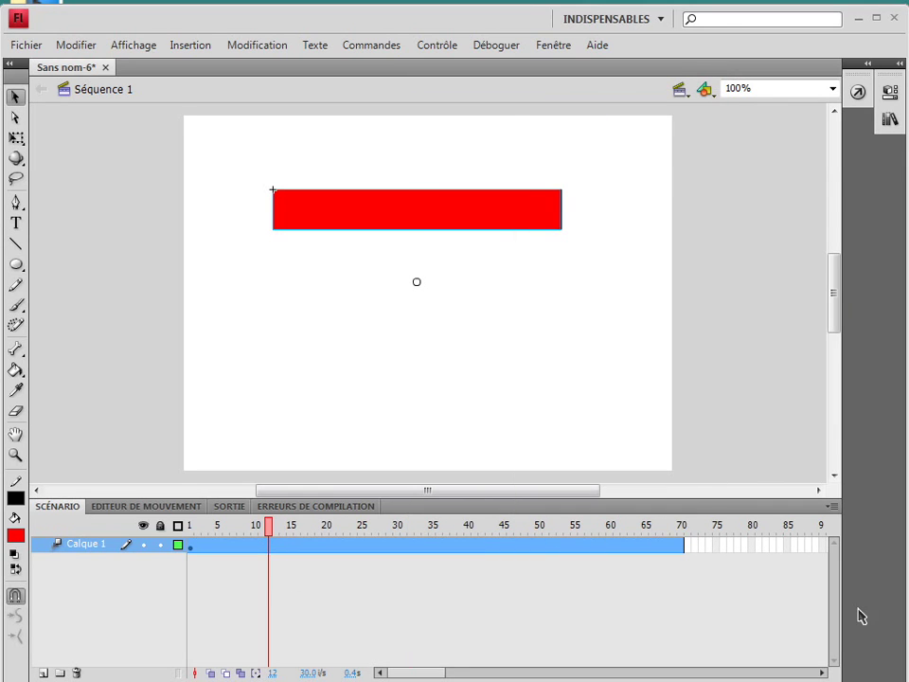
left_click(168, 507)
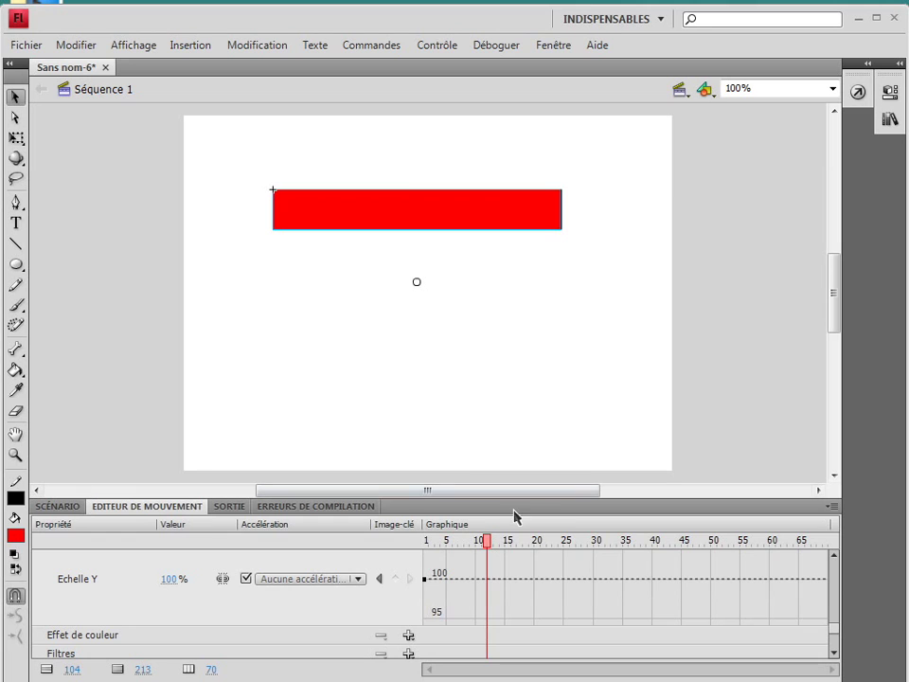
Enlarge the motion editor, go to frame 1 of the tween and set Barre's X position to 184 px.
left_click_drag(518, 496, 530, 286)
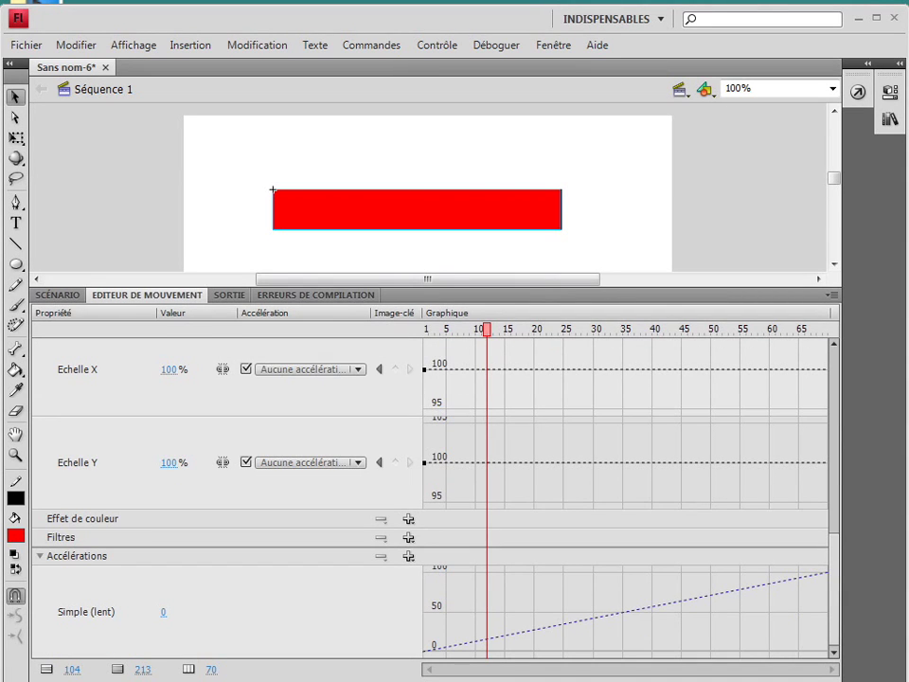
left_click_drag(833, 587, 833, 388)
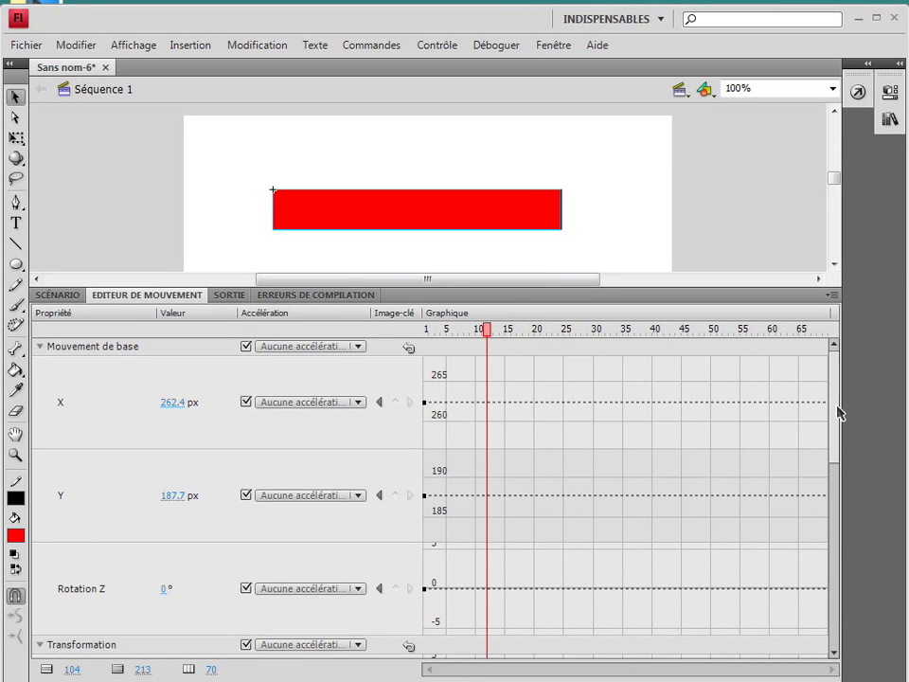
left_click_drag(471, 333, 368, 280)
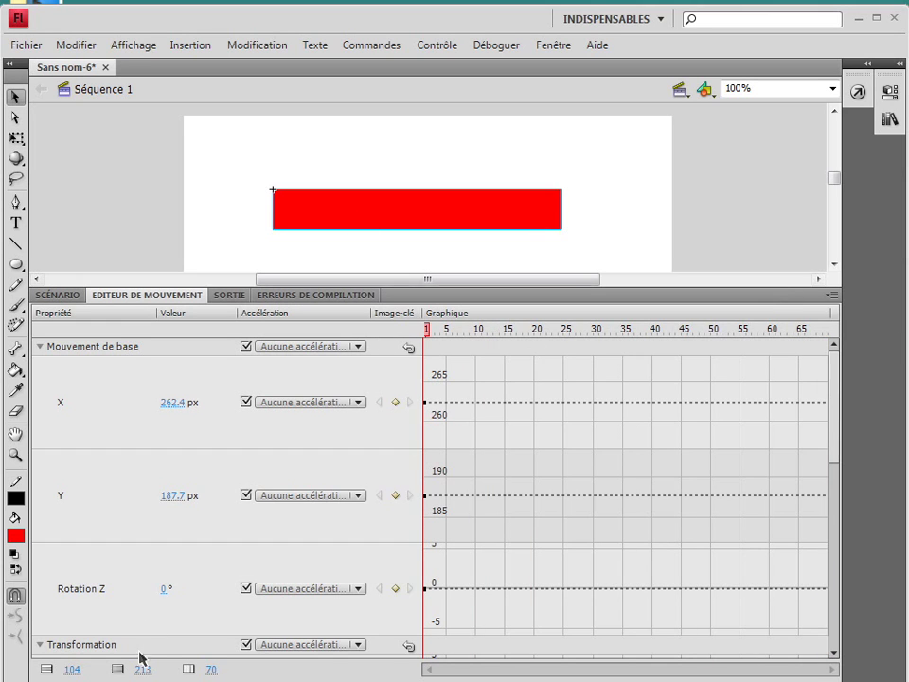
mouse_move(214, 675)
left_mouse_down()
mouse_move(187, 669)
mouse_move(219, 673)
left_mouse_up()
mouse_move(171, 401)
left_mouse_down()
mouse_move(188, 404)
mouse_move(159, 405)
left_mouse_up()
mouse_move(115, 405)
left_mouse_down()
mouse_move(122, 403)
mouse_move(107, 405)
left_mouse_up()
Set Barre's X position to 435 px at frame 70 and scrub the tween back to frame 1.
left_click_drag(620, 339, 855, 341)
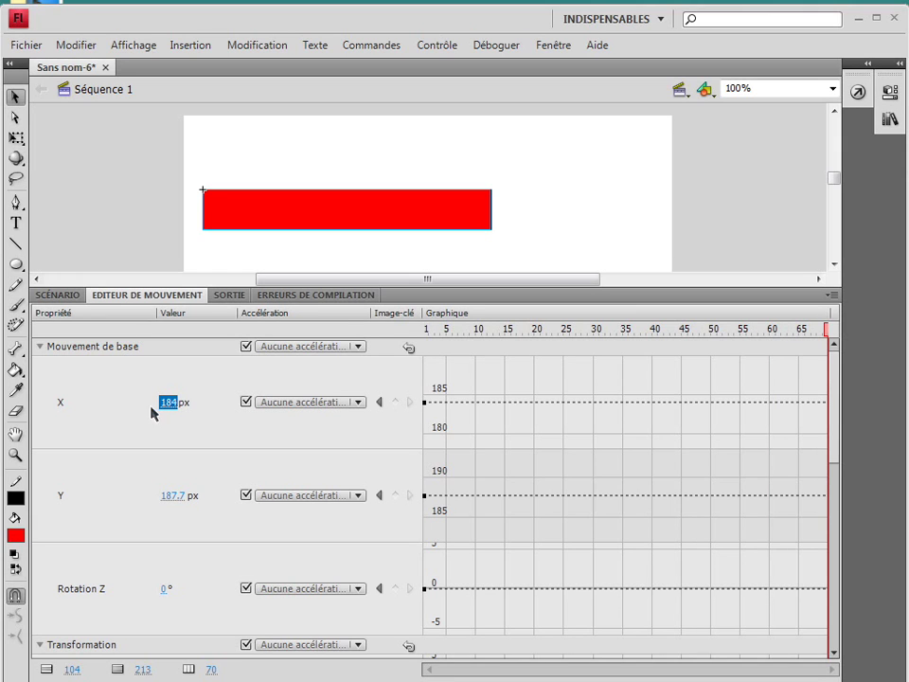
left_click_drag(167, 405, 508, 410)
left_click_drag(375, 402, 327, 402)
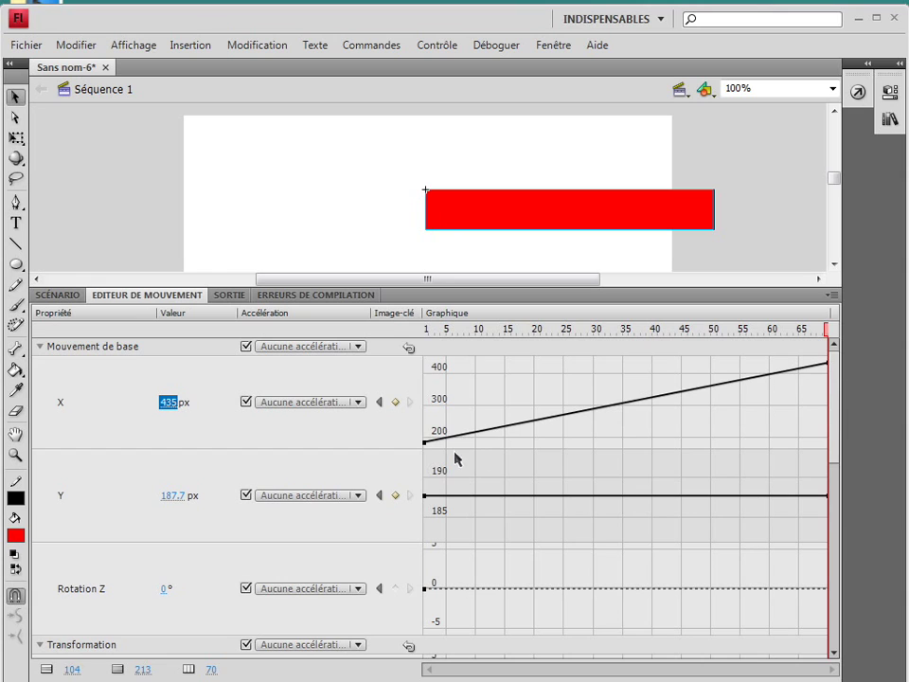
left_click_drag(511, 328, 318, 294)
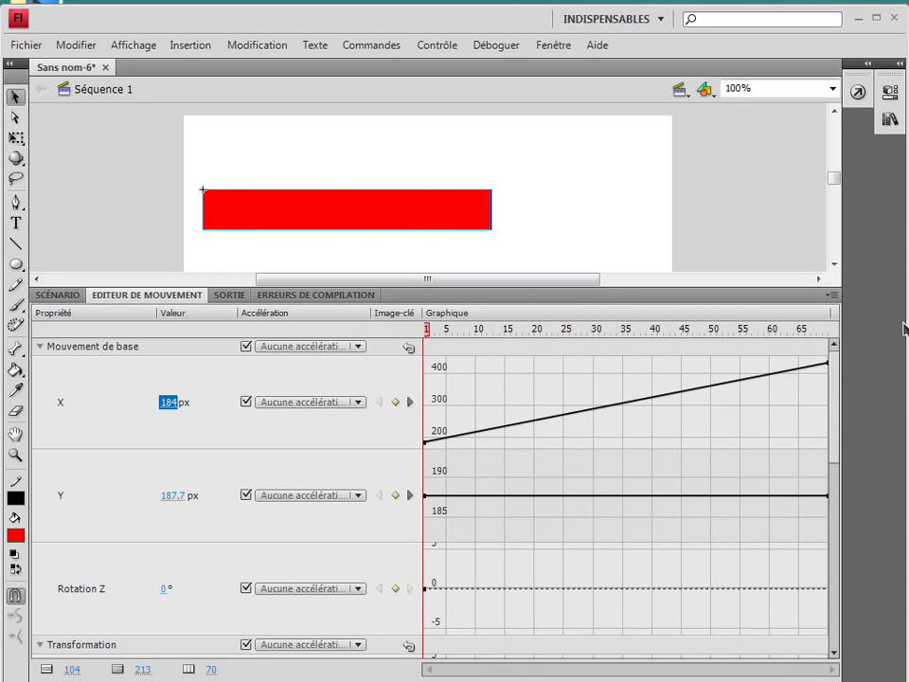
Collapse the Mouvement de base and Transformation properties and add a Rebond ease to the Accélérations.
left_click(39, 346)
left_click(39, 365)
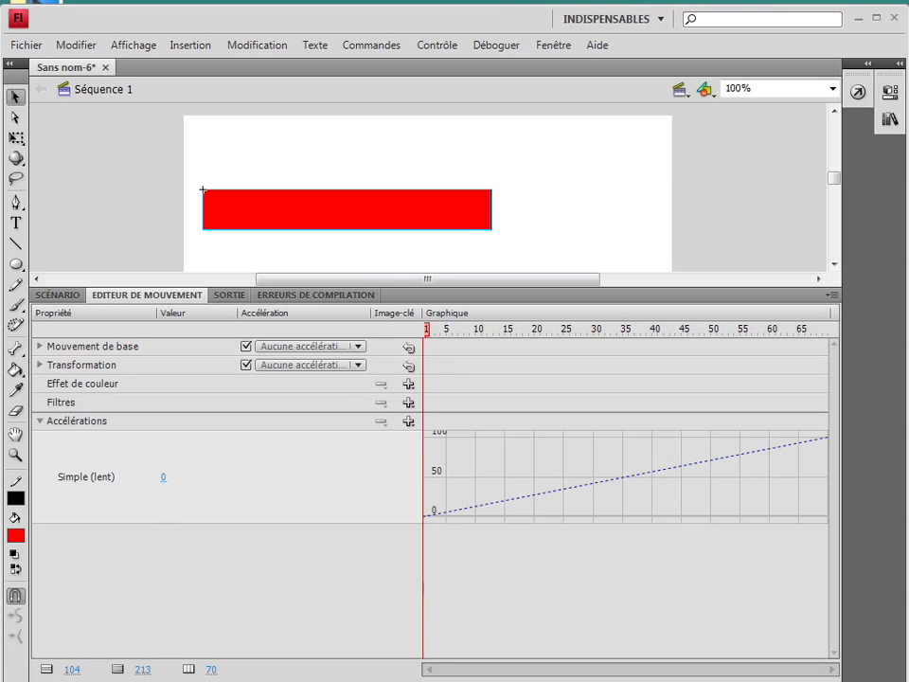
left_click(405, 422)
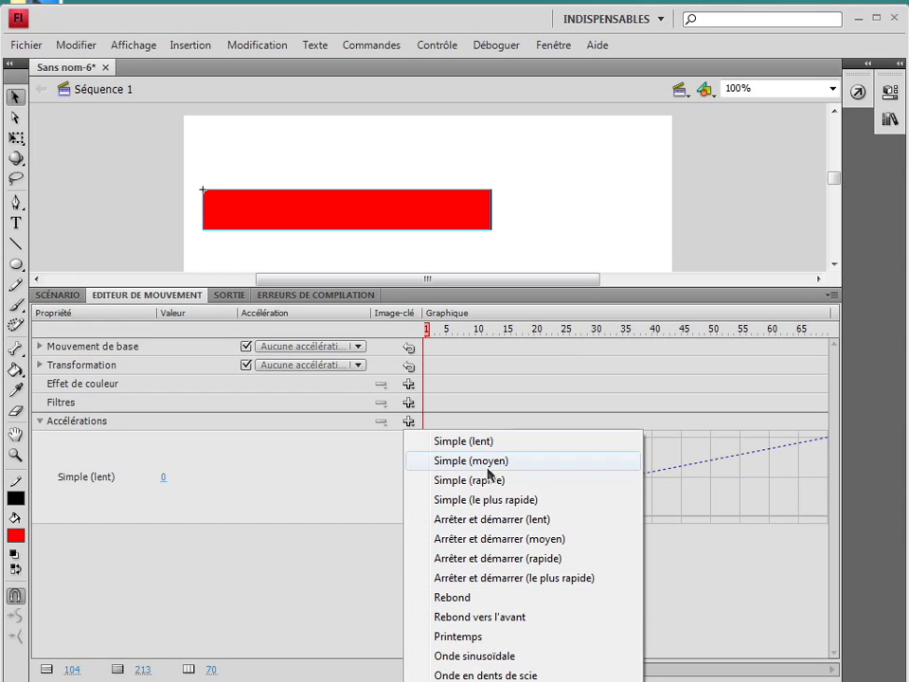
left_click(481, 606)
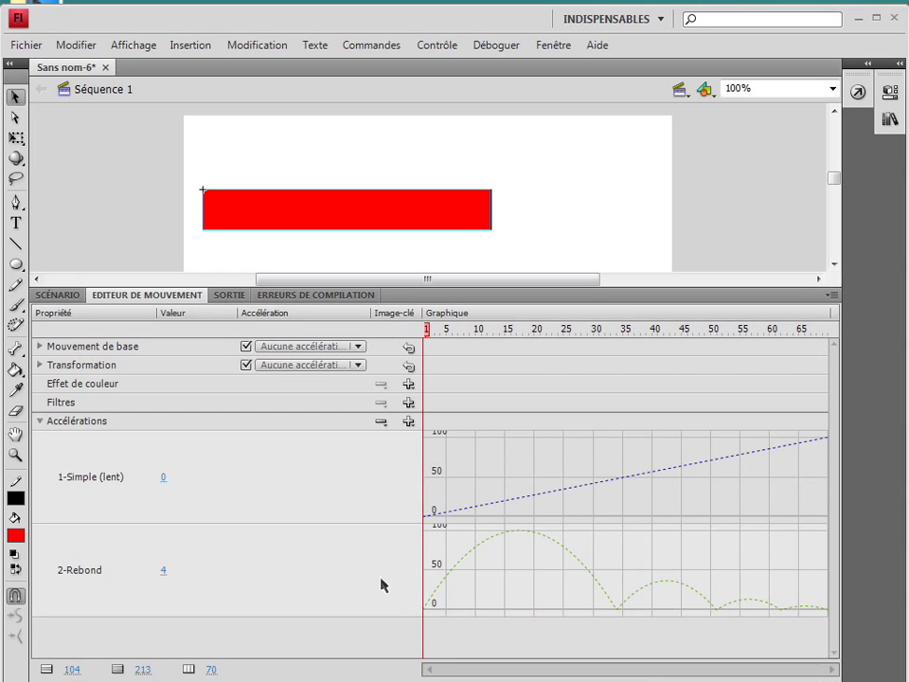
left_click_drag(445, 333, 405, 335)
Apply the 2-Rebond ease to the X property under Mouvement de base, then test the movie and close the preview.
left_click(39, 347)
left_click(299, 406)
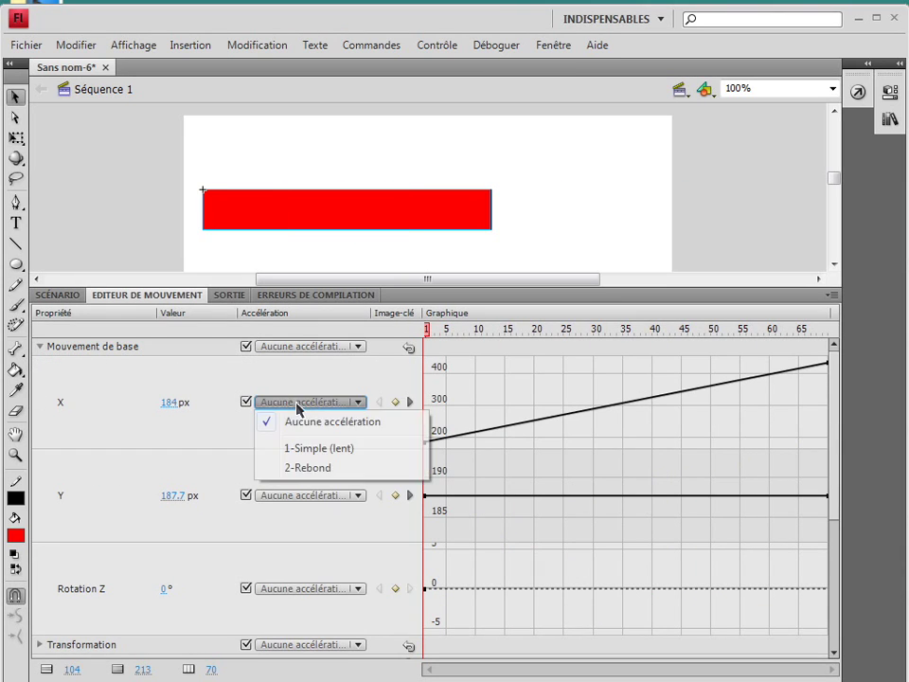
left_click(332, 468)
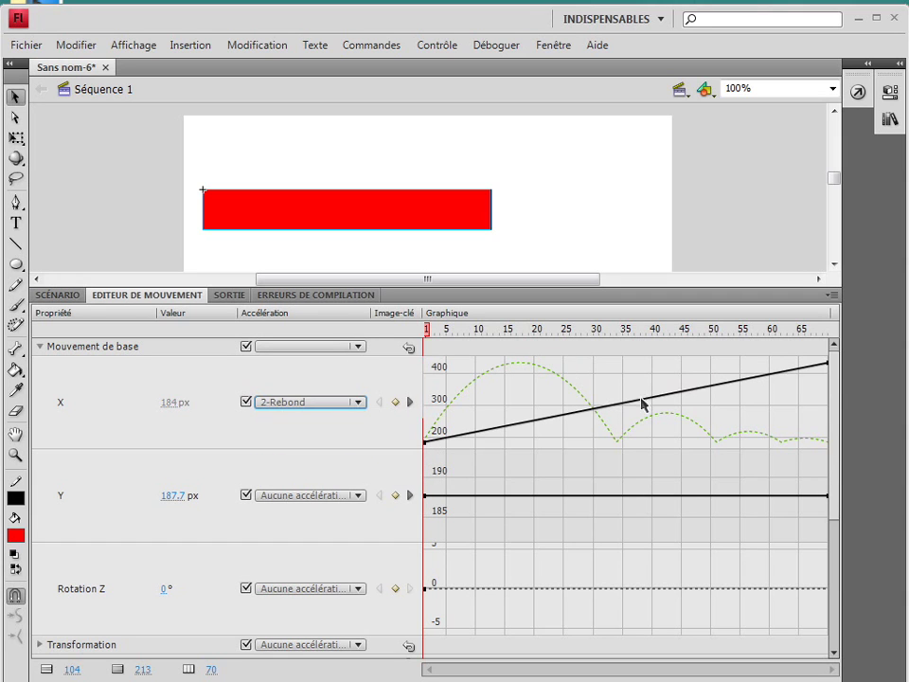
left_click_drag(450, 333, 426, 335)
key("ctrl+Return")
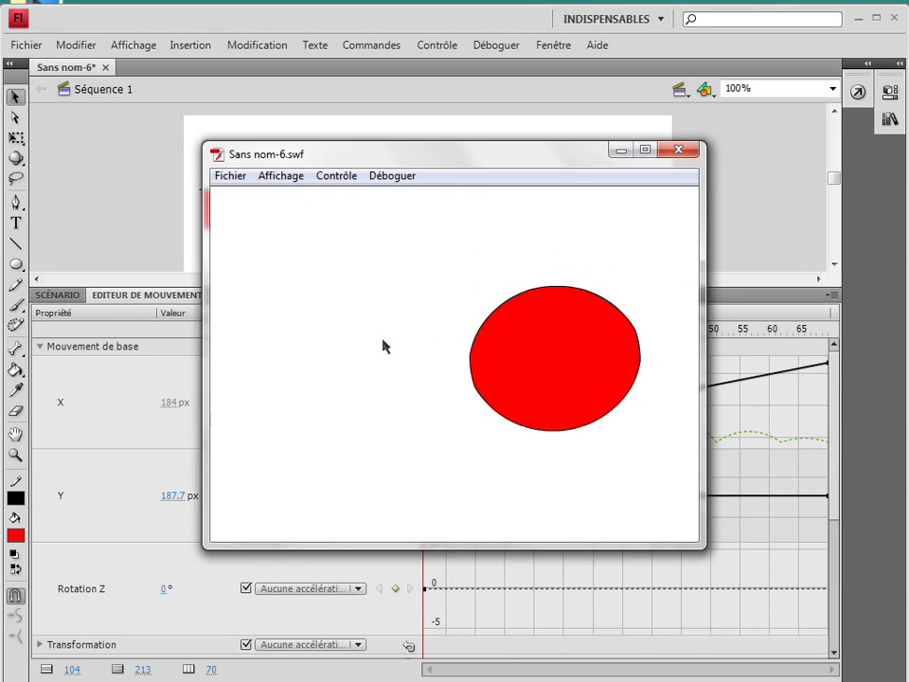
left_click(678, 150)
Inside the Barre clip, delete the shape-tween frames after frame 1 on Calque 1 and return to Séquence 1.
left_click(478, 329)
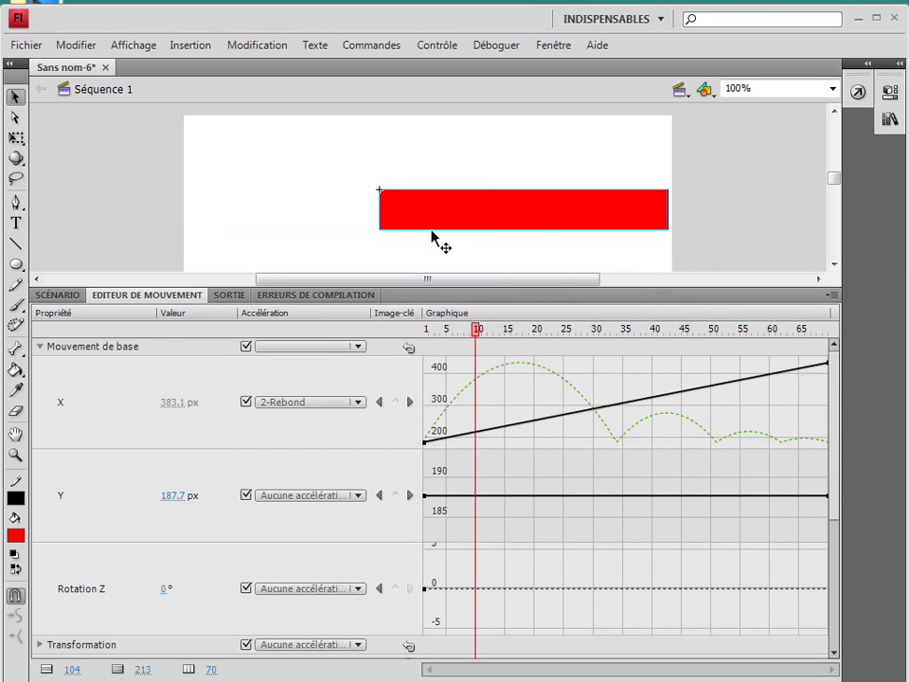
double_click(441, 209)
left_click(57, 294)
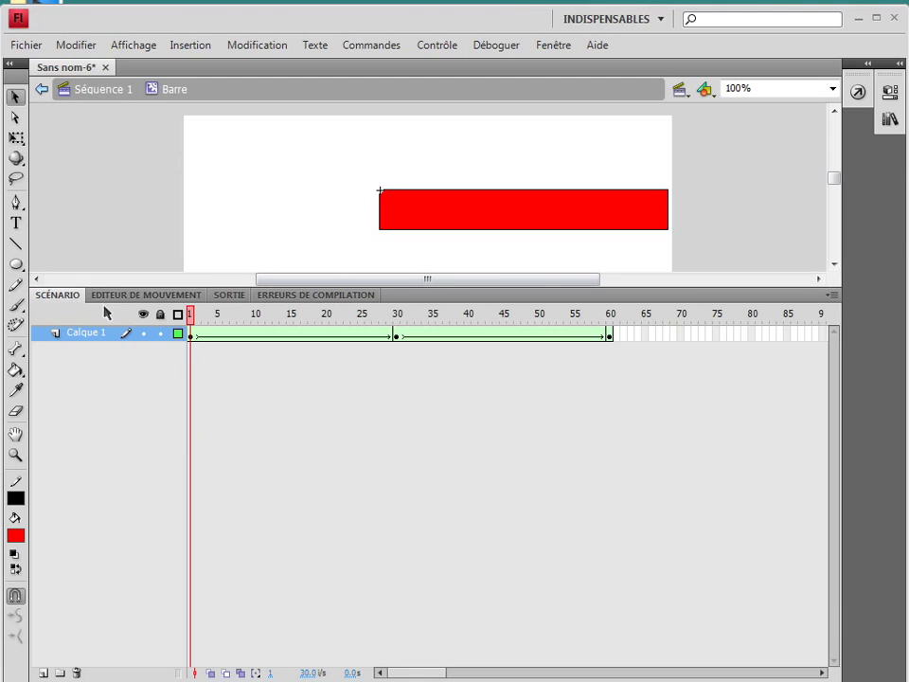
left_click_drag(625, 336, 197, 341)
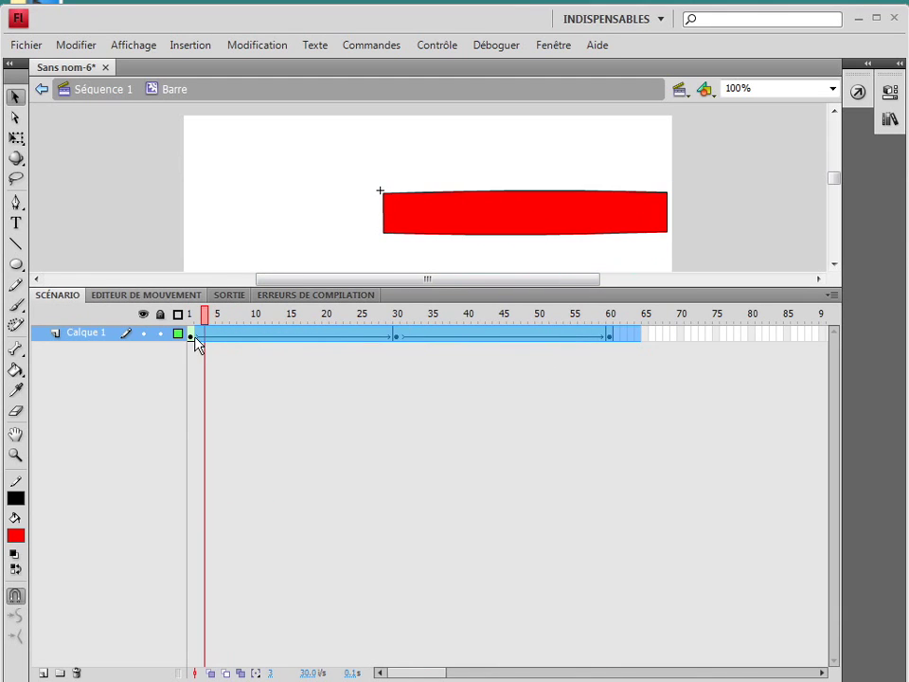
right_click(197, 341)
left_click(261, 433)
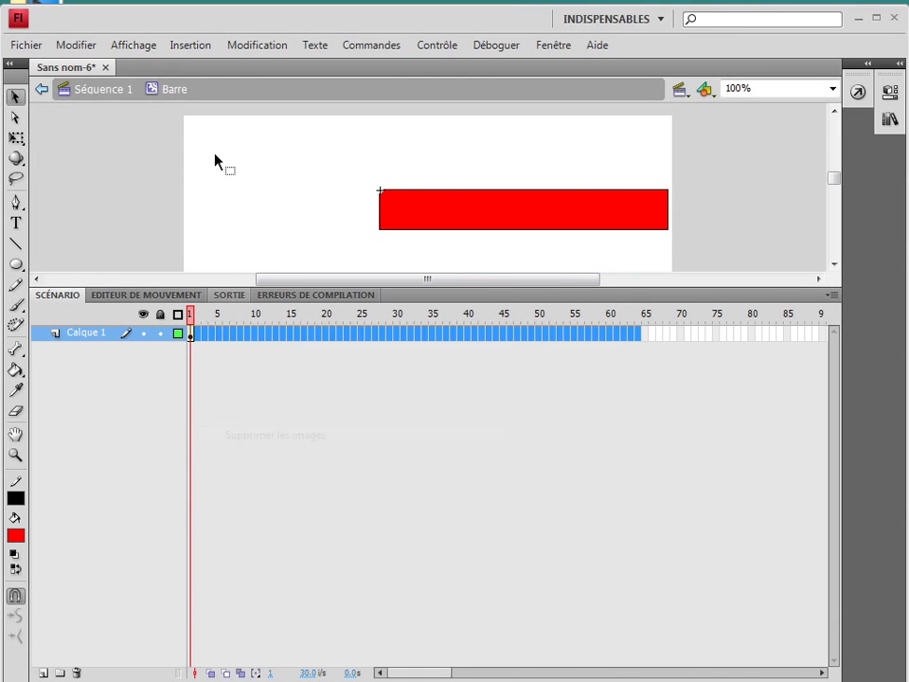
left_click(111, 90)
Select Calque 1's tween span at frame 5, show it in the motion editor and test the movie again.
left_click(218, 319)
left_click(218, 333)
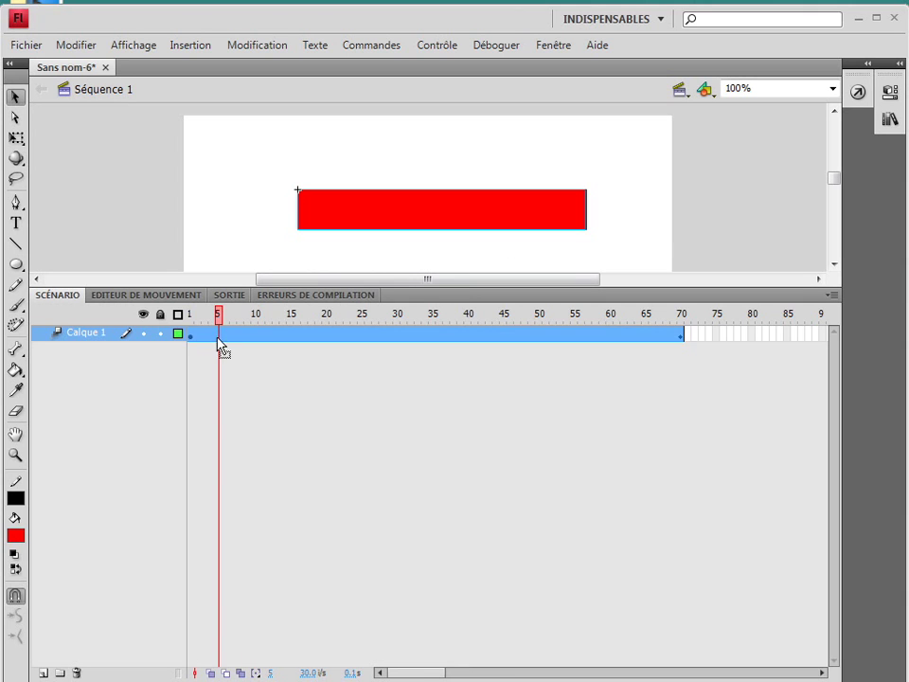
left_click(145, 294)
key("ctrl+Return")
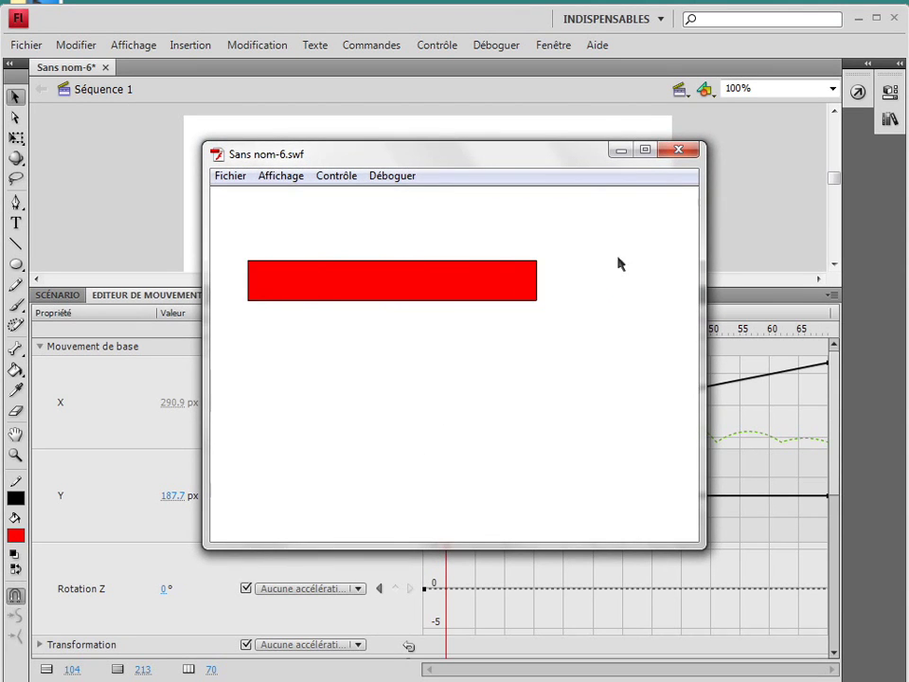
left_click(679, 151)
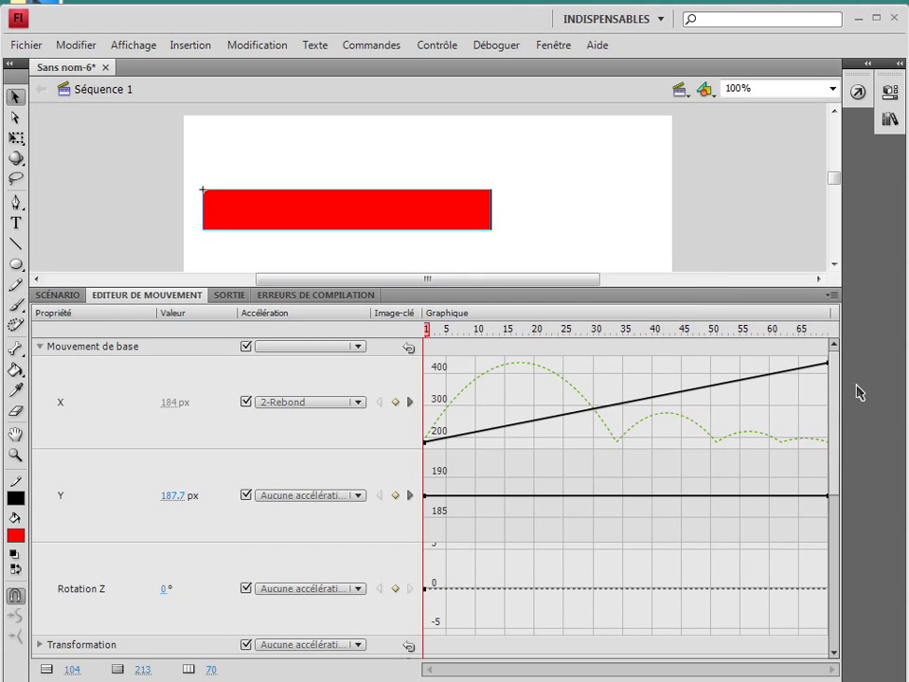
Add a custom Personnaliser ease to the Accélérations and expand its graph.
left_click_drag(839, 415, 840, 571)
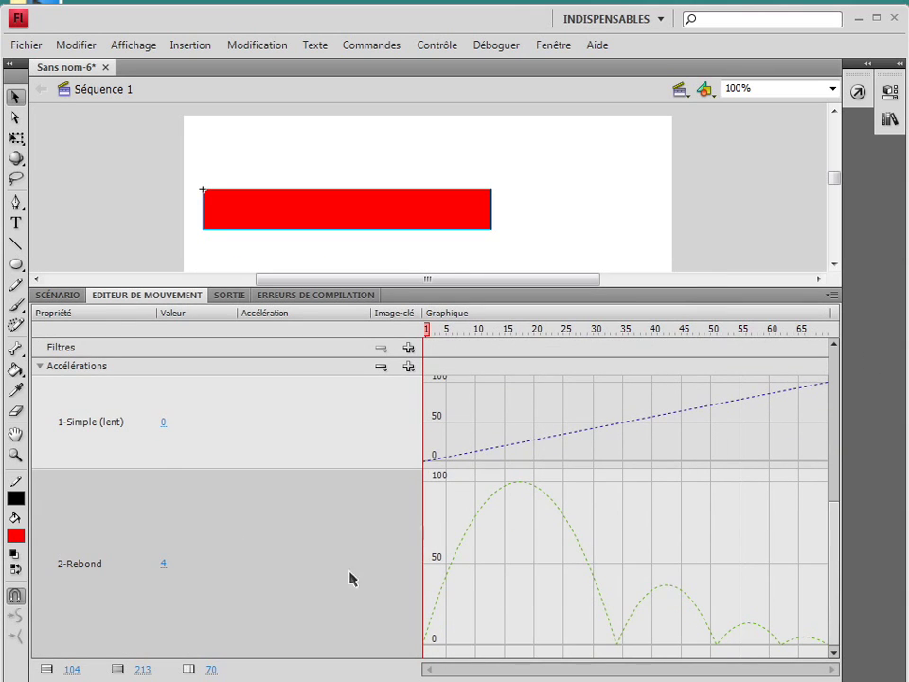
left_click(408, 367)
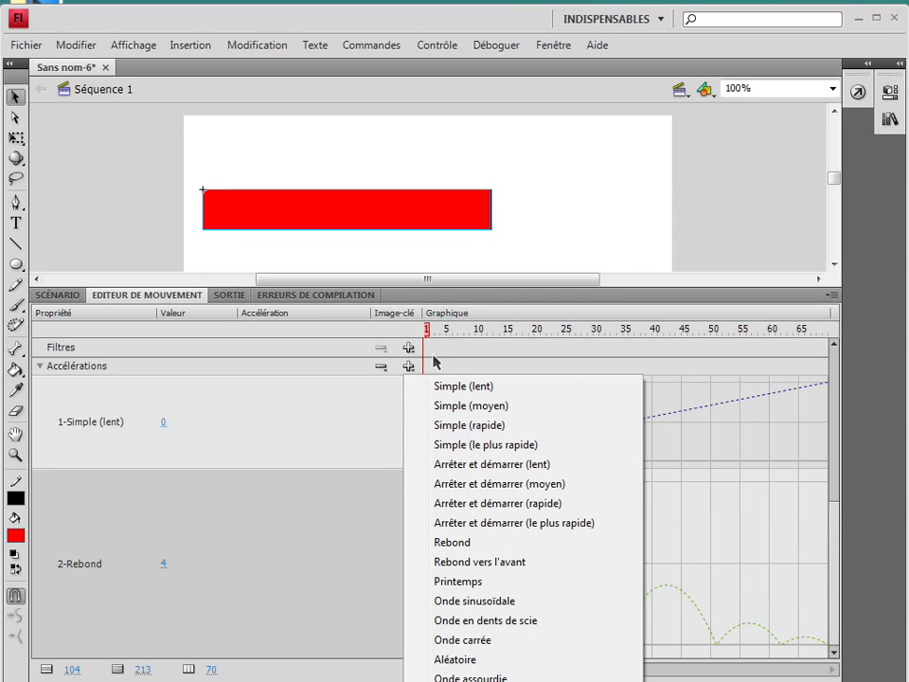
left_click(471, 676)
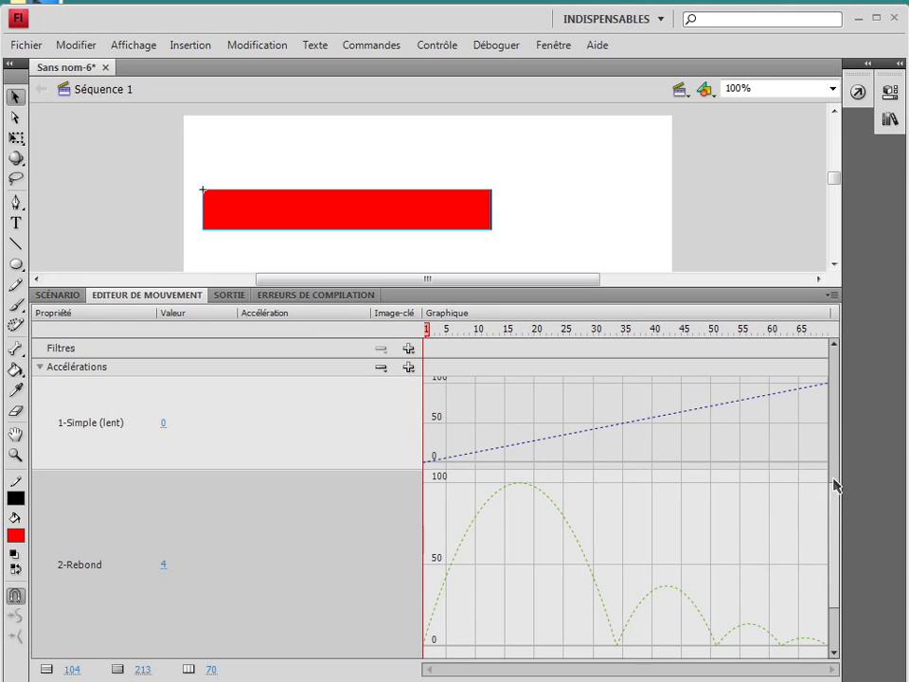
left_click_drag(834, 470, 834, 564)
left_click(225, 604)
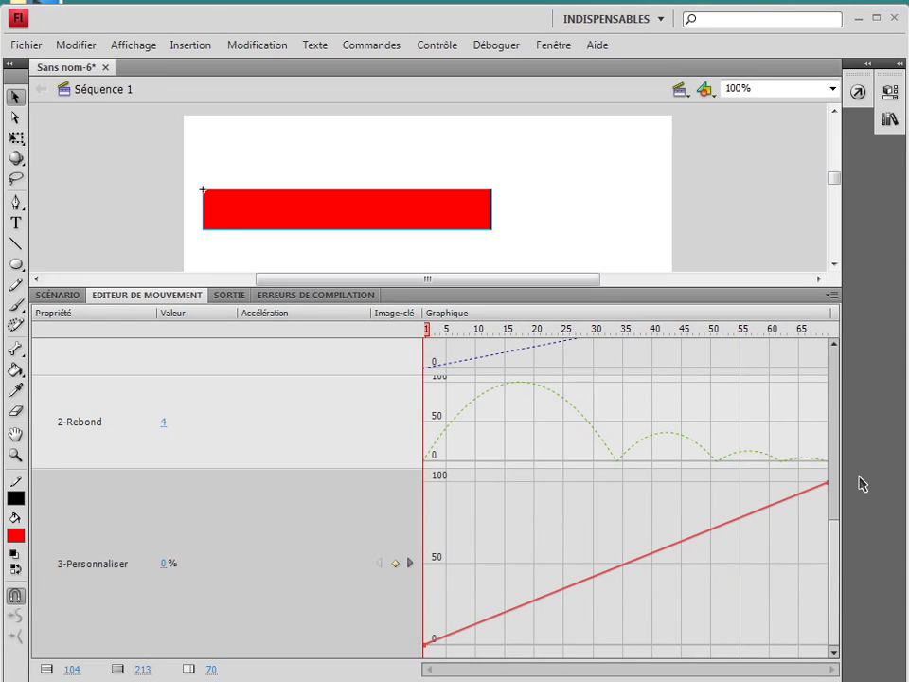
left_click_drag(834, 542, 833, 568)
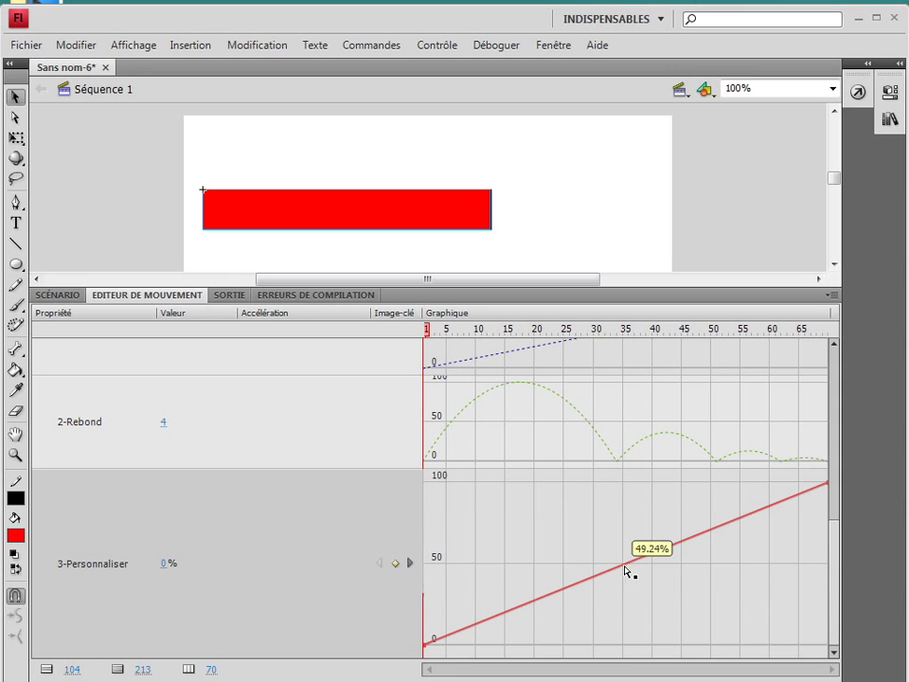
Add a keyframe near frame 15 of the 3-Personnaliser curve and pull its handles vertically into a peak followed by a dip.
right_click(505, 614)
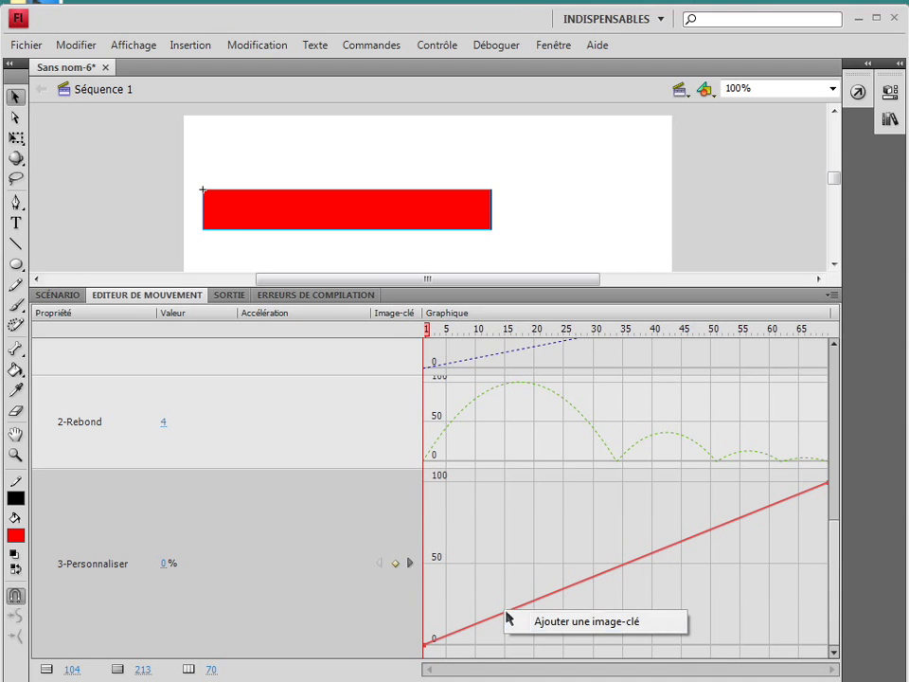
left_click(526, 626)
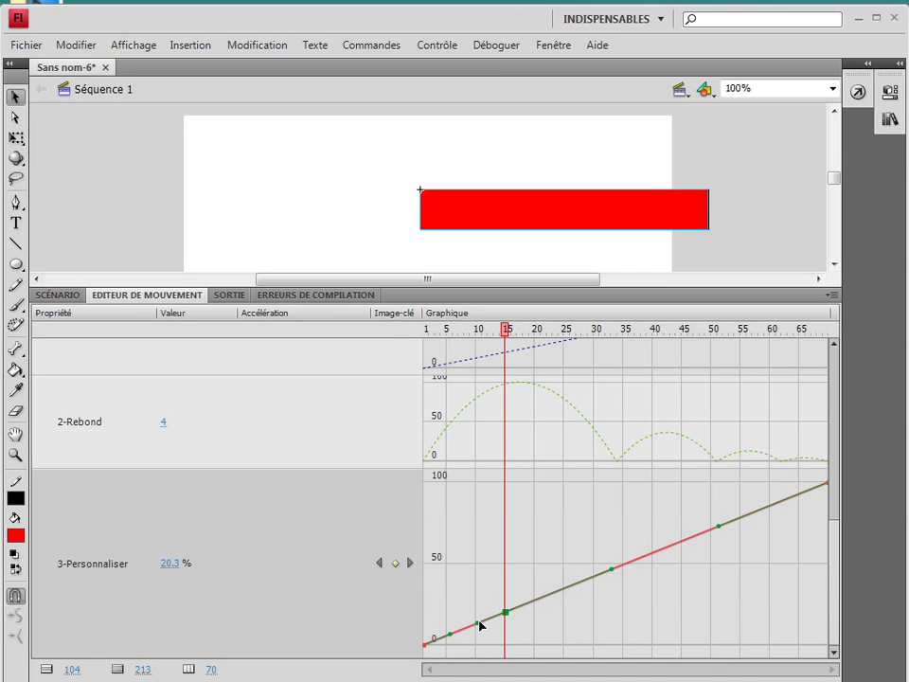
left_click(499, 617, "alt")
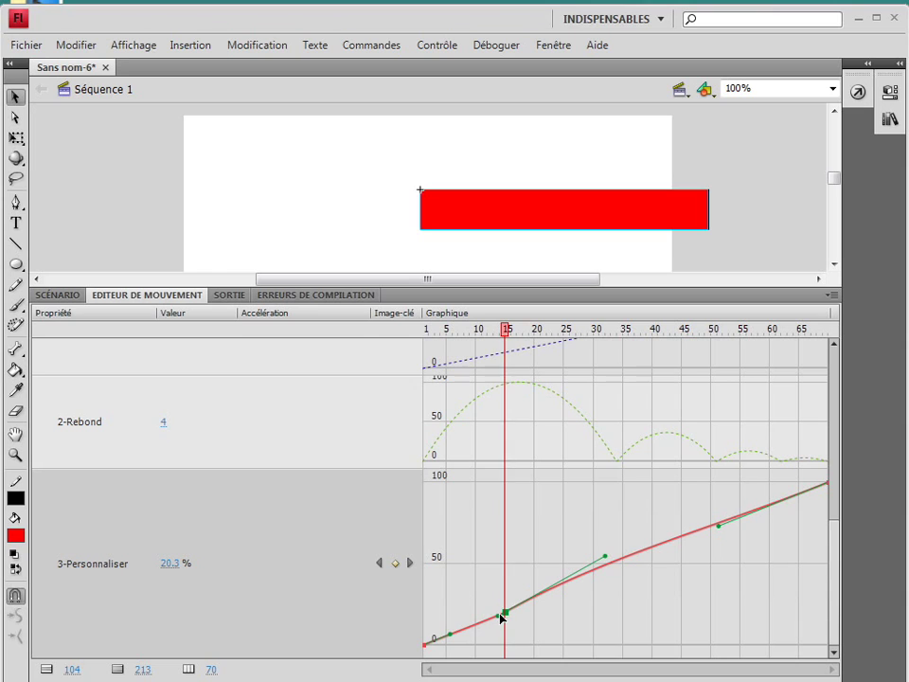
mouse_move(501, 616)
left_mouse_down()
mouse_move(508, 554)
mouse_move(499, 522)
mouse_move(540, 534)
mouse_move(460, 548)
mouse_move(537, 564)
mouse_move(465, 530)
mouse_move(497, 574)
mouse_move(485, 611)
mouse_move(561, 597)
mouse_move(479, 613)
mouse_move(482, 623)
mouse_move(482, 611)
mouse_move(493, 622)
mouse_move(508, 574)
mouse_move(510, 480)
mouse_move(512, 606)
left_mouse_up()
left_click(612, 576)
left_click_drag(612, 575, 512, 661)
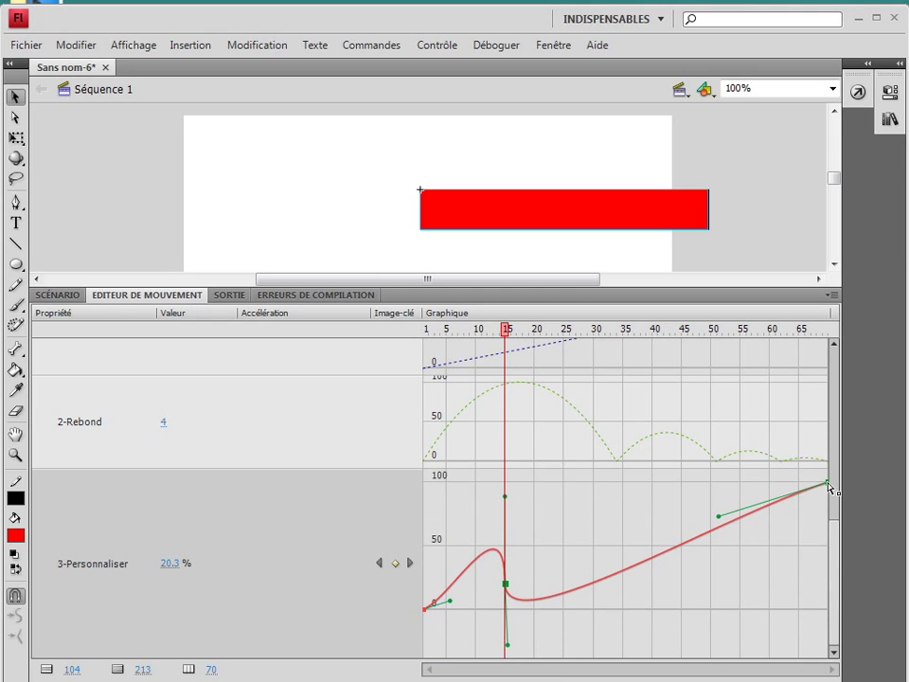
mouse_move(827, 485)
left_mouse_down()
mouse_move(827, 506)
mouse_move(827, 483)
left_mouse_up()
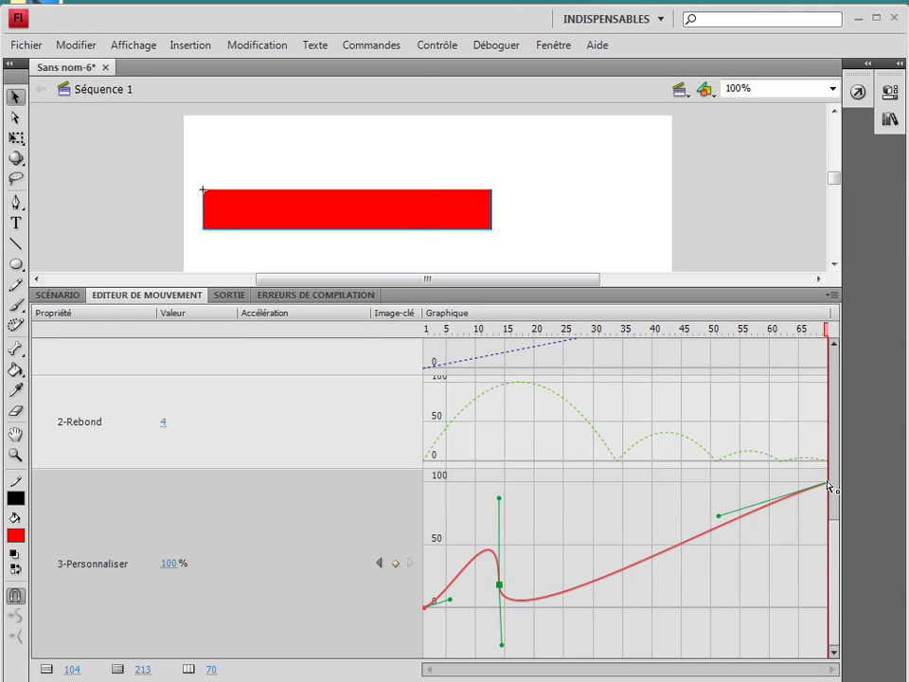
Add a keyframe near frame 49 of the 3-Personnaliser curve and raise it to about 99.5 %.
left_click_drag(717, 516, 724, 493)
right_click(709, 530)
left_click(735, 536)
left_click_drag(708, 544, 705, 495)
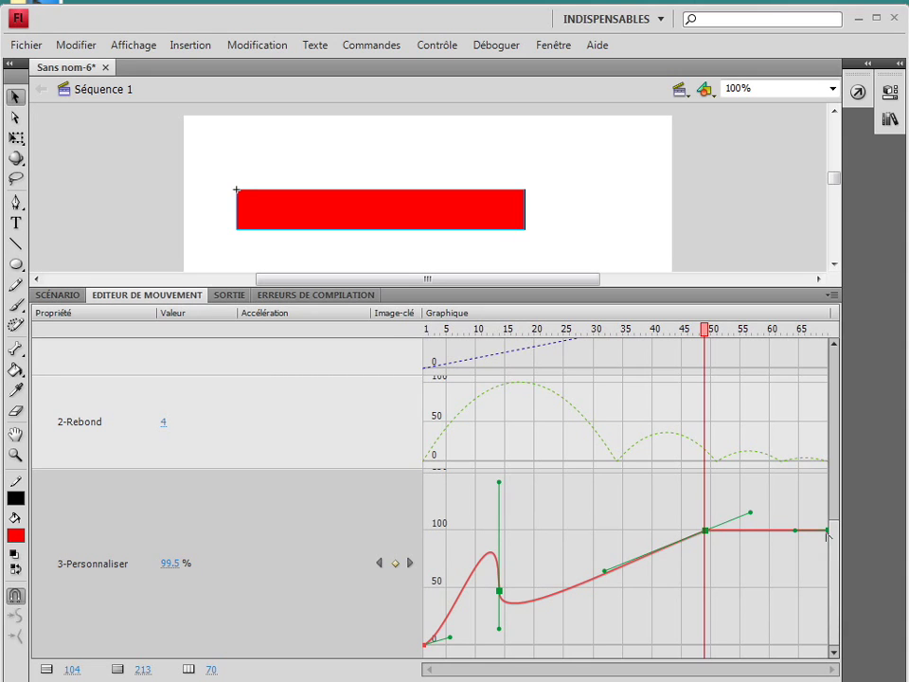
Lower the last keyframe of the 3-Personnaliser curve at frame 70 to 0 %.
left_click(826, 533)
left_click_drag(826, 518, 816, 650)
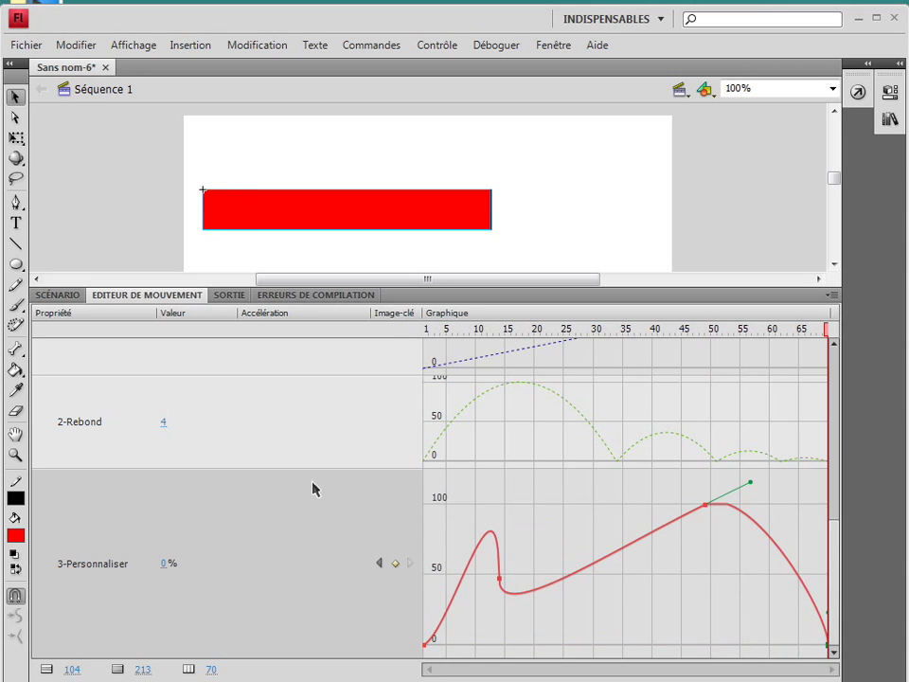
left_click(665, 541)
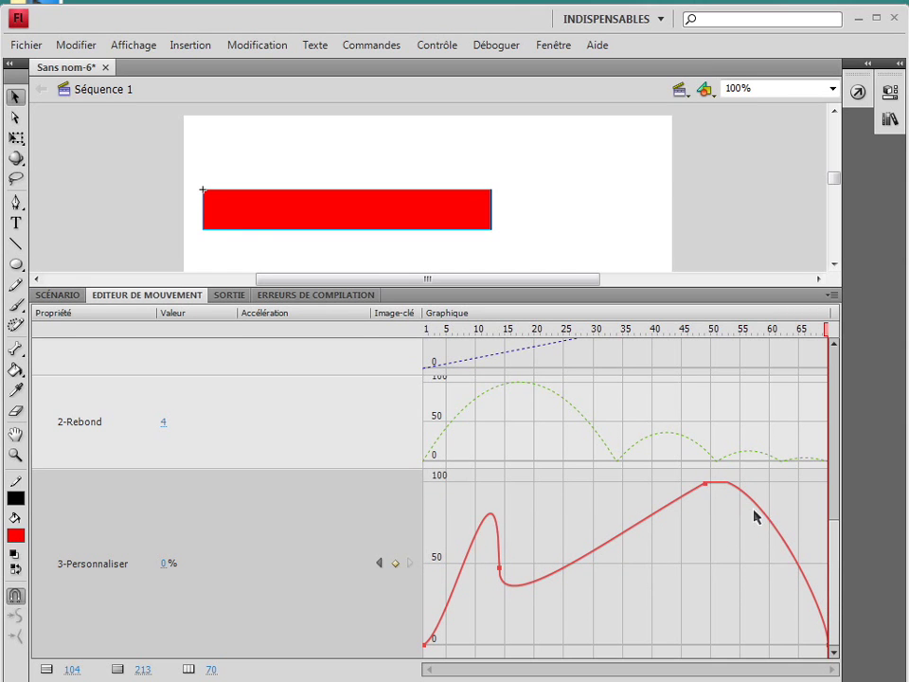
Apply the 3-Personnaliser ease to the X property under Mouvement de base in place of 2-Rebond.
left_click_drag(833, 566, 358, 578)
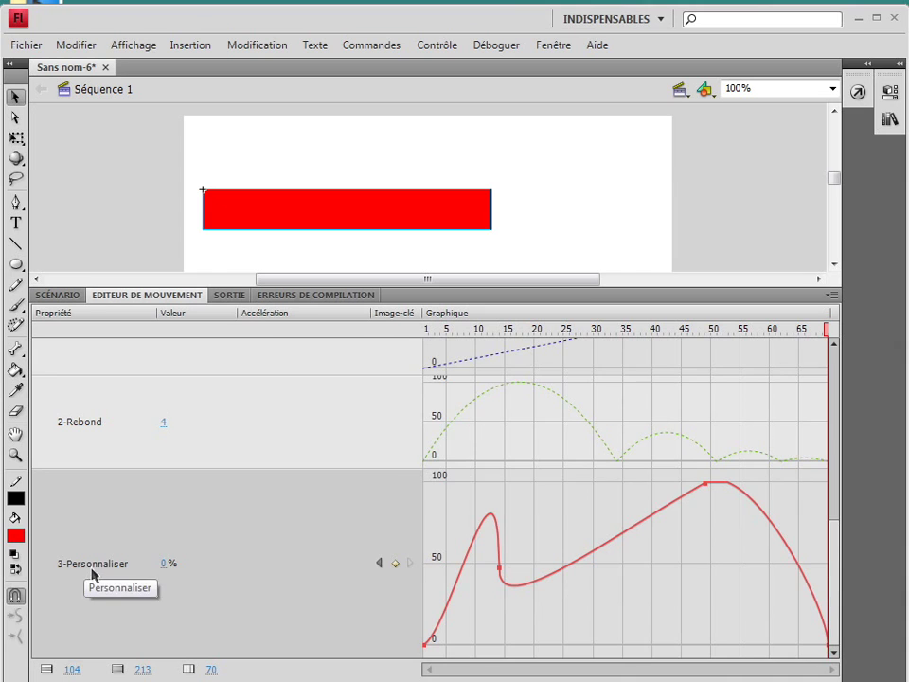
scroll(95, 571, "up", 2)
scroll(286, 568, "up", 5)
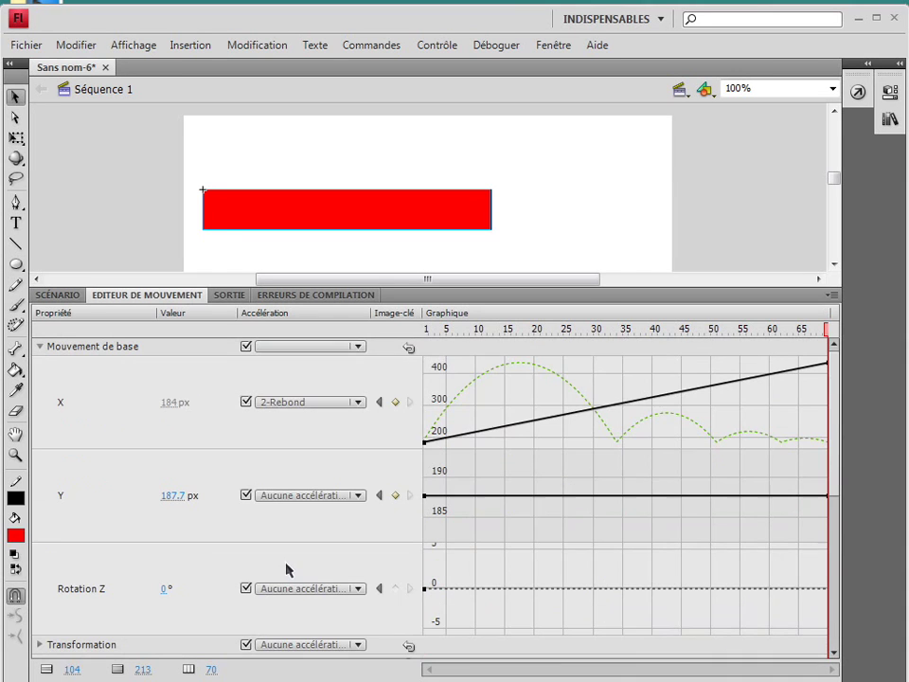
left_click(297, 401)
left_click(303, 450)
left_click(300, 536)
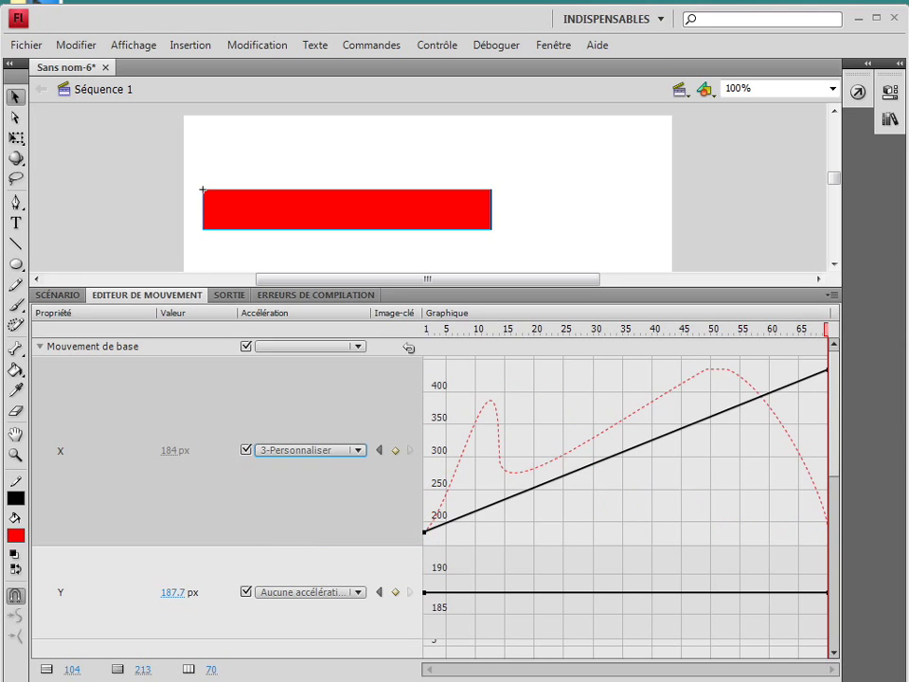
Preview the tween from end to start and examine the skew and scale properties under Transformation.
left_click_drag(806, 336, 380, 339)
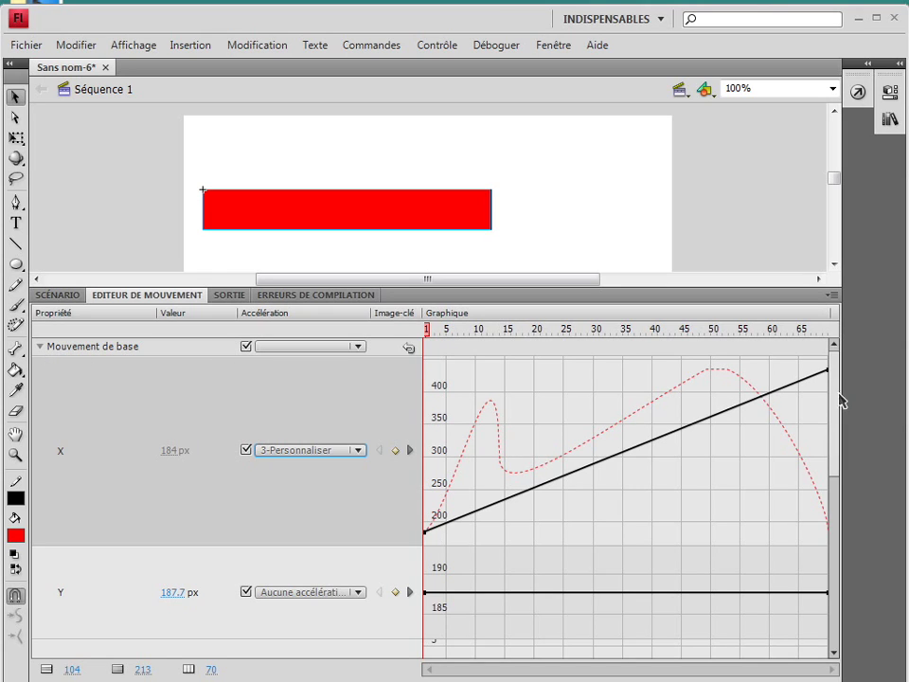
scroll(837, 438, "down", 5)
scroll(835, 436, "up", 5)
scroll(835, 436, "down", 5)
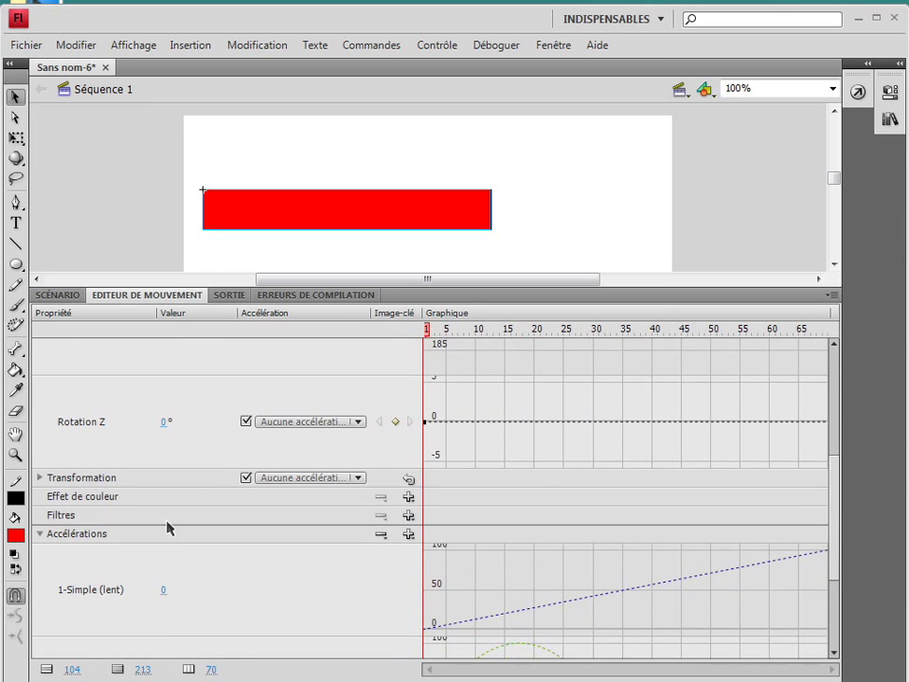
left_click(40, 477)
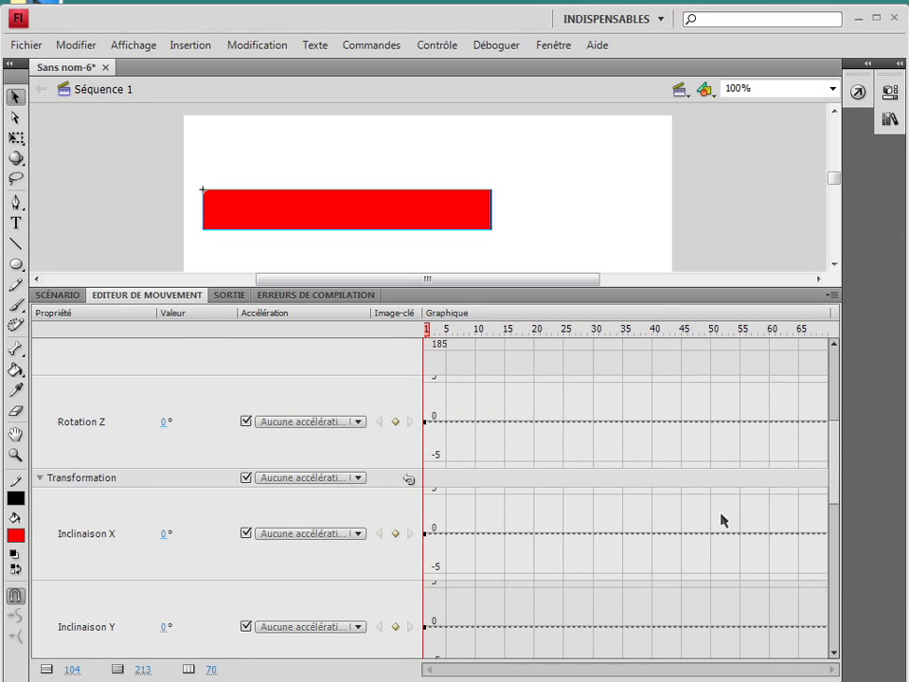
scroll(833, 470, "down", 5)
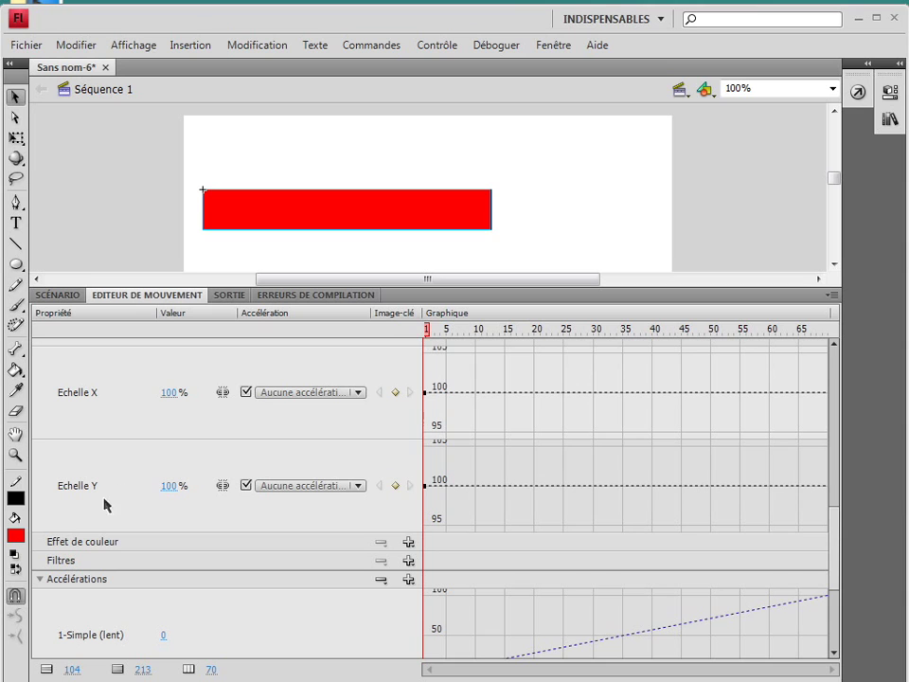
left_click_drag(835, 547, 842, 390)
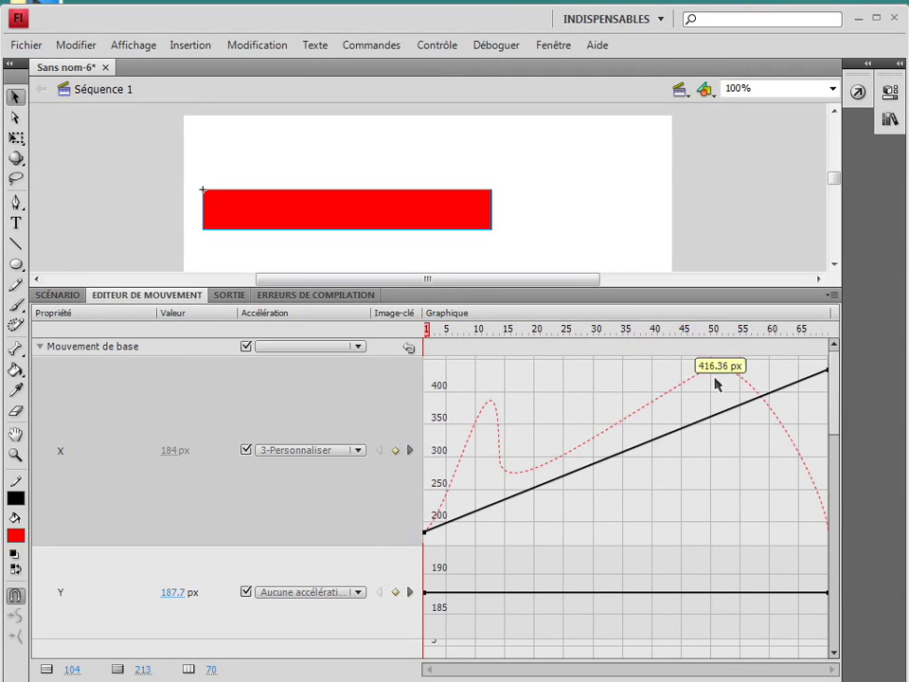
Collapse the Mouvement de base, Transformation and Accélérations categories.
left_click(36, 349)
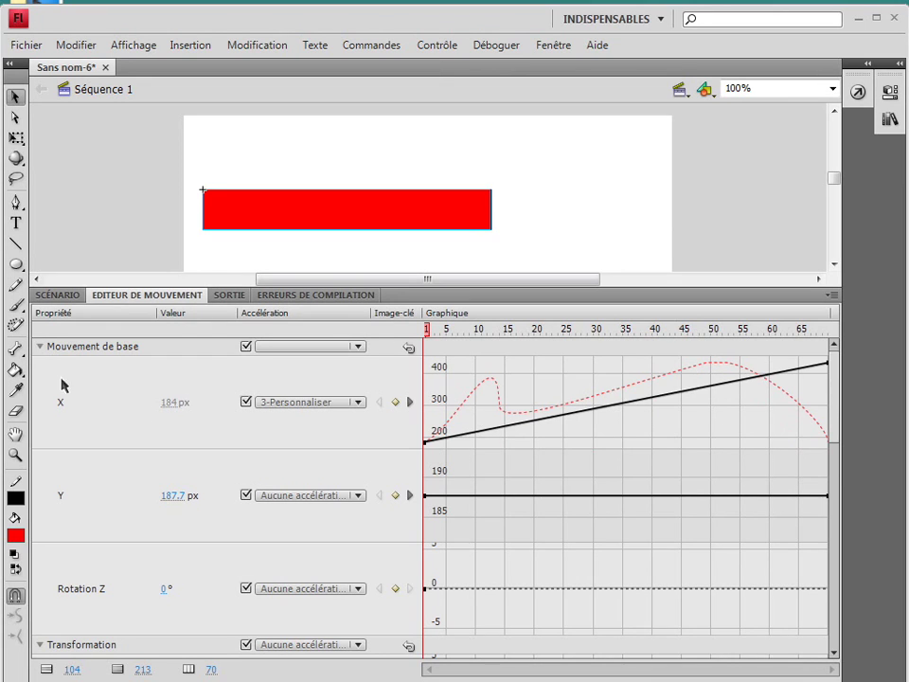
left_click(40, 347)
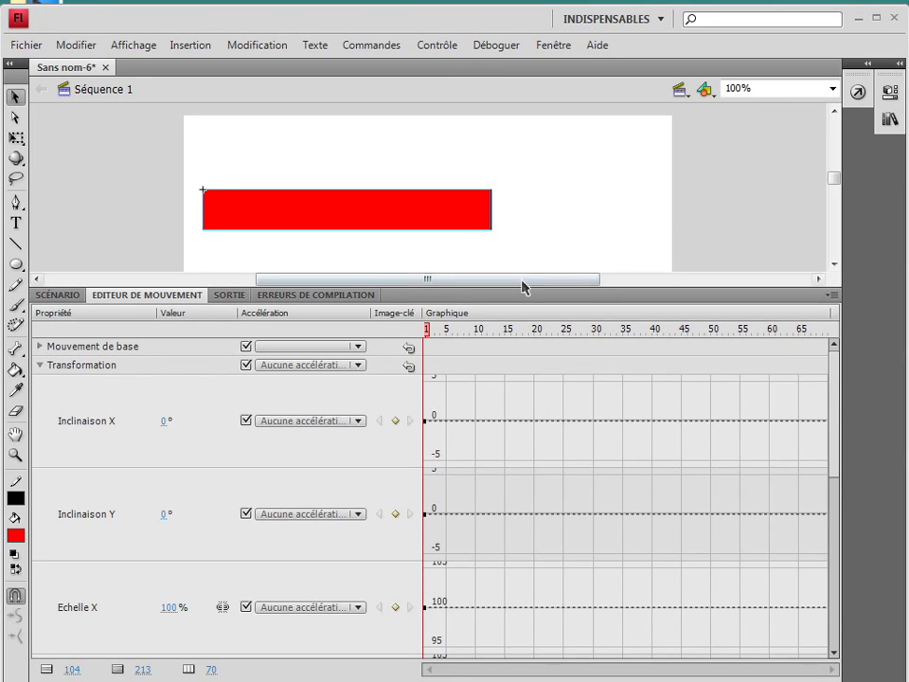
left_click(40, 366)
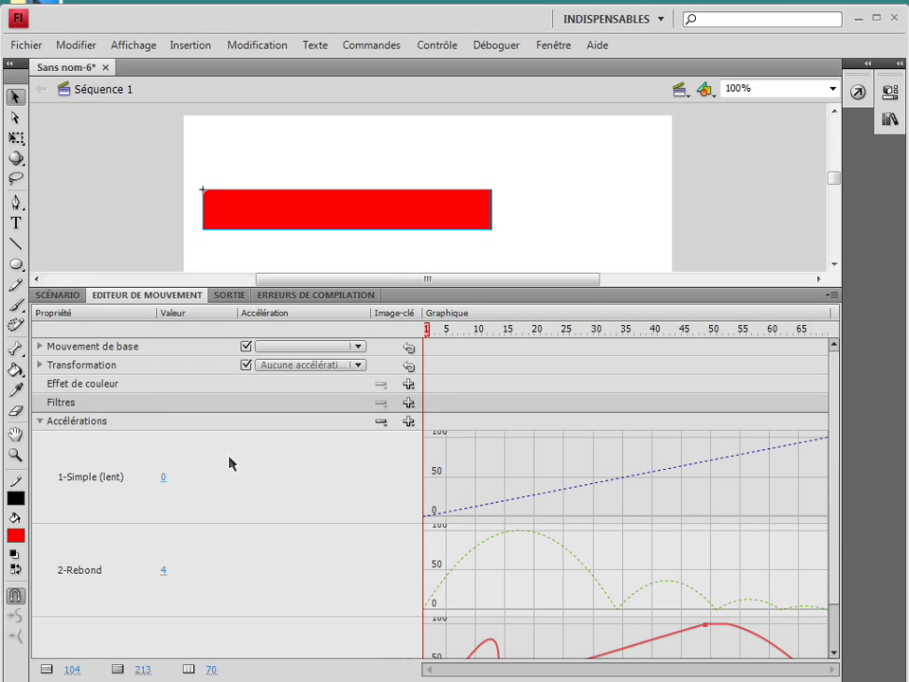
left_click(39, 421)
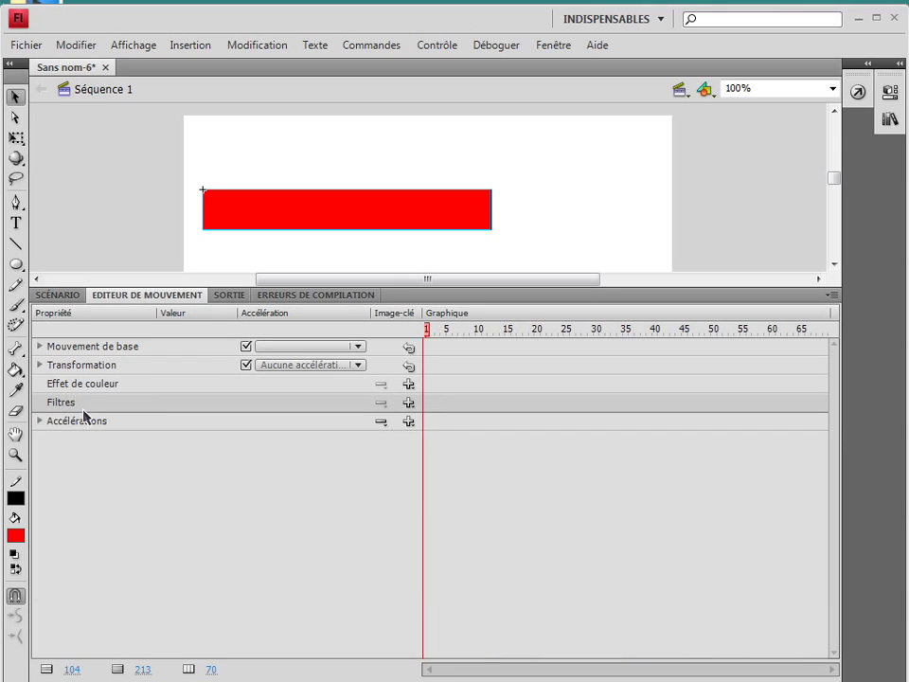
Add a Flou filter to the tween and set its blur to 0 px at frame 1.
left_click(409, 403)
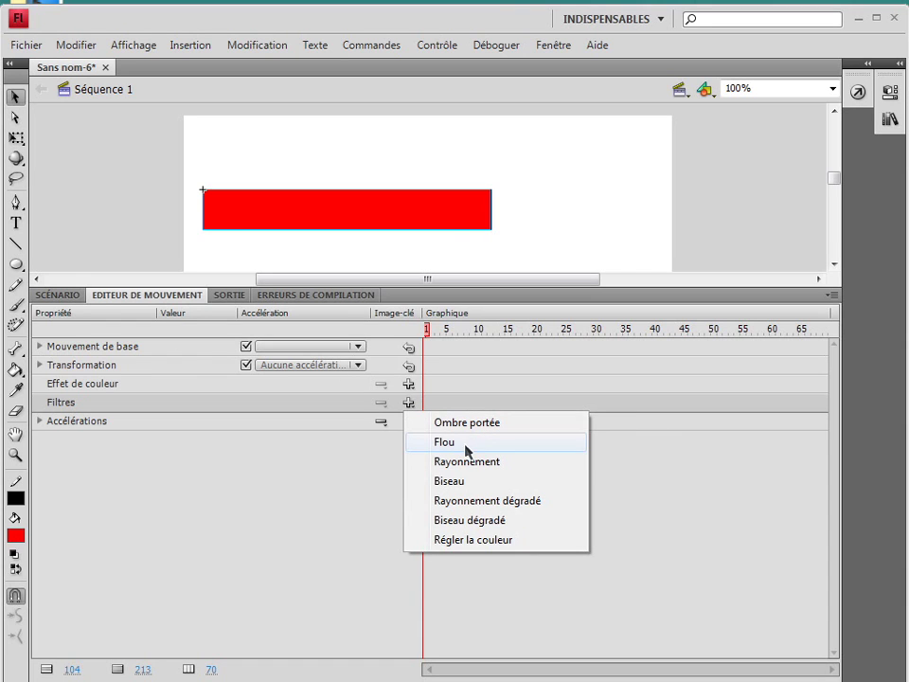
left_click(465, 446)
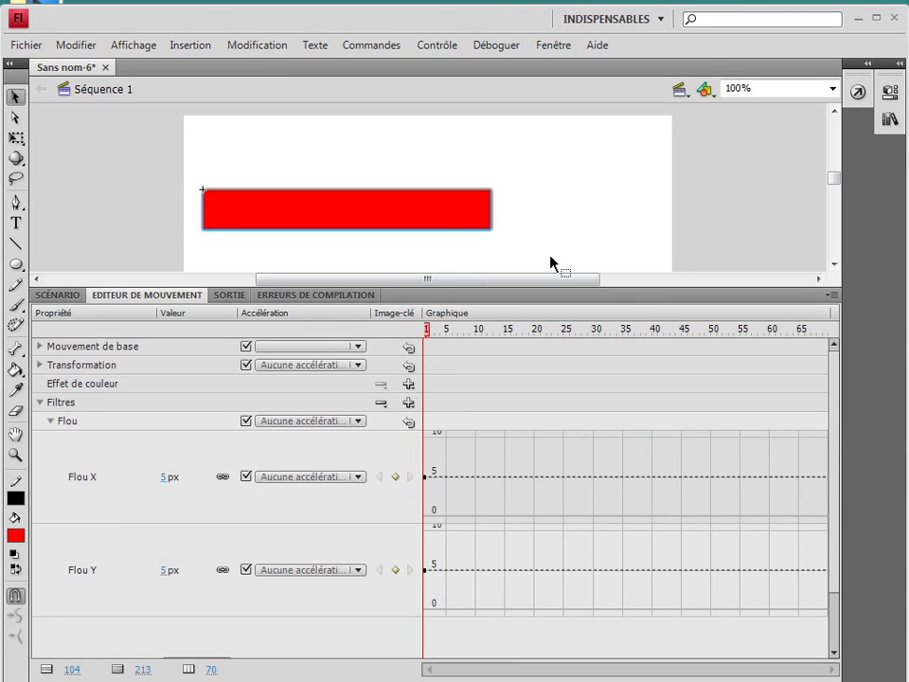
left_click(163, 476)
type("0")
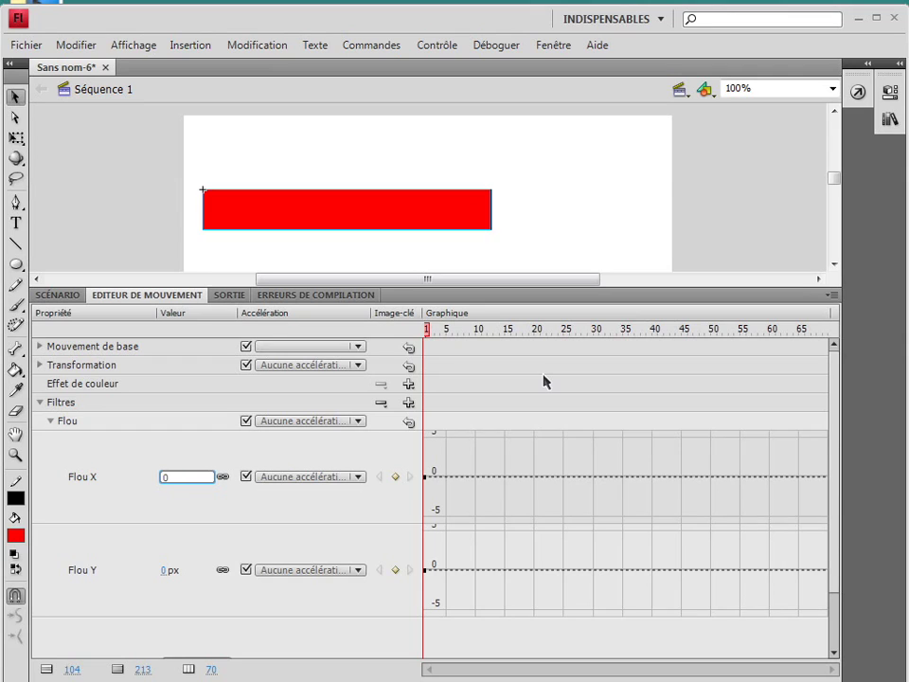
key("Return")
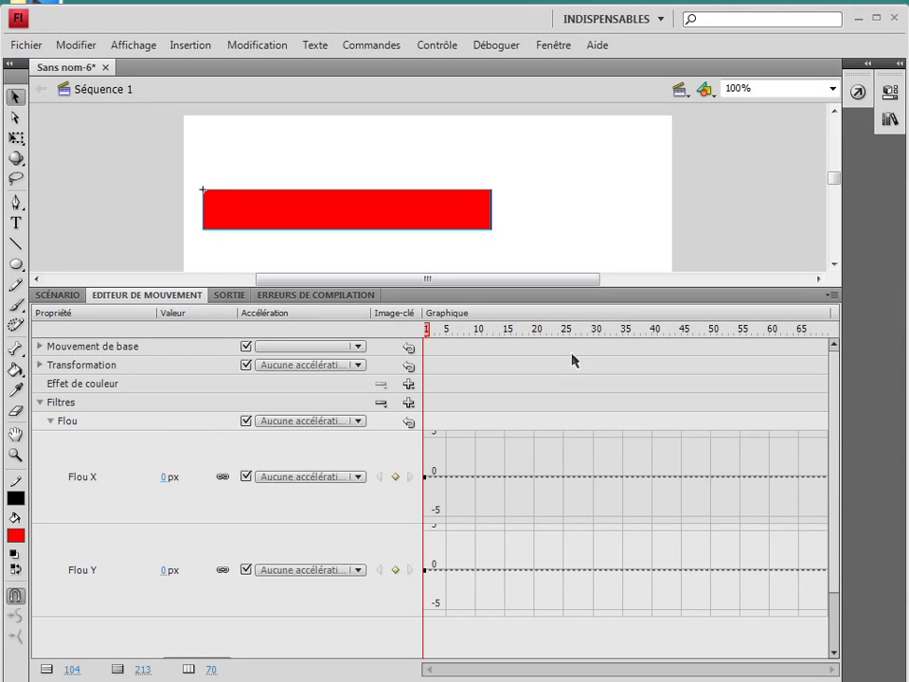
Set the Flou filter's linked X and Y blur to 50 px at frame 70.
left_click_drag(730, 332, 852, 332)
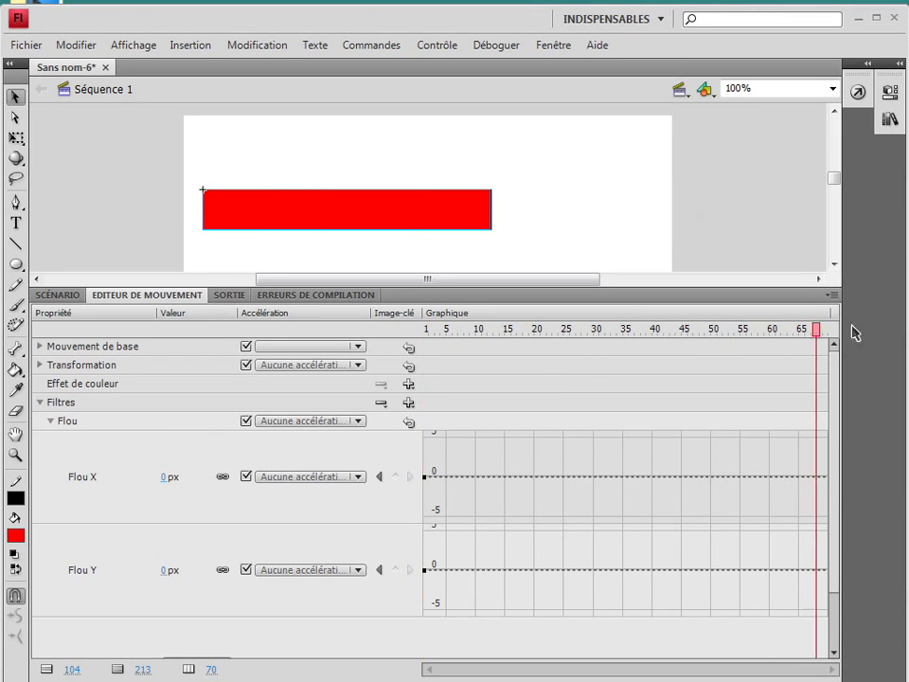
left_click(295, 478)
left_click(381, 487)
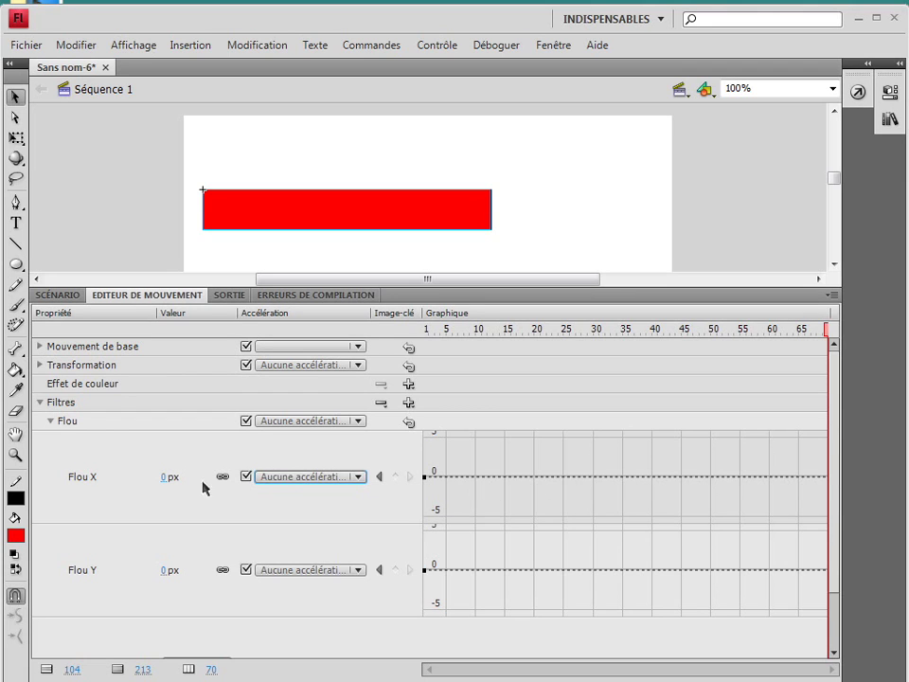
left_click(160, 486)
left_click(163, 525)
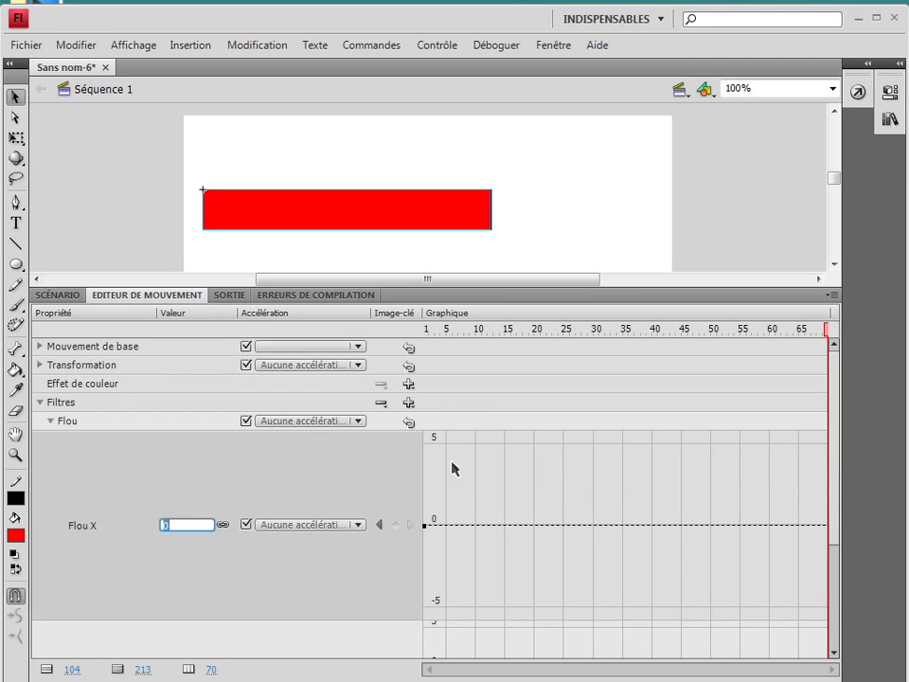
type("50")
key("Return")
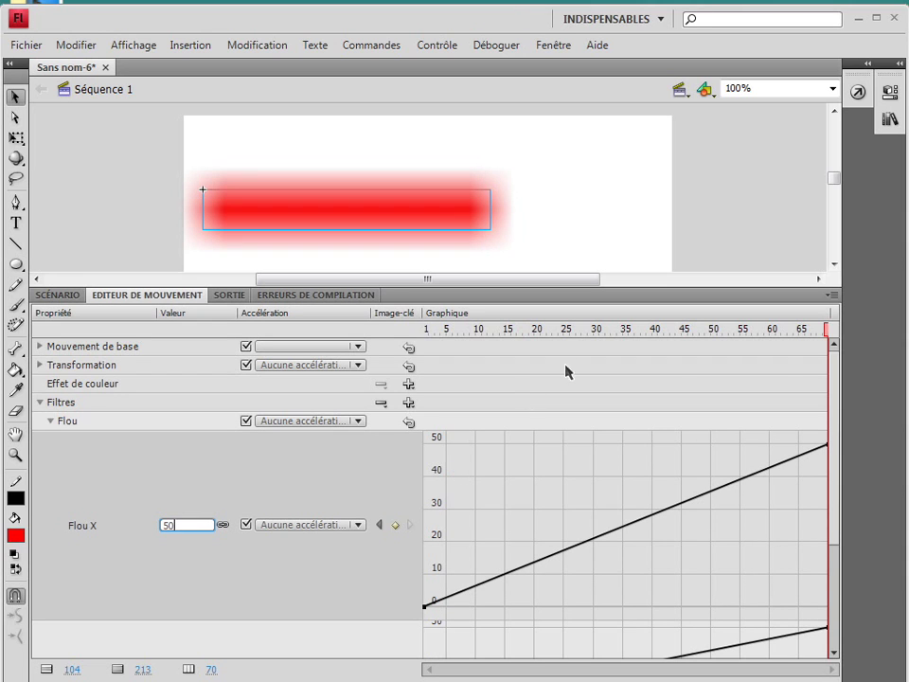
left_click_drag(825, 331, 868, 349)
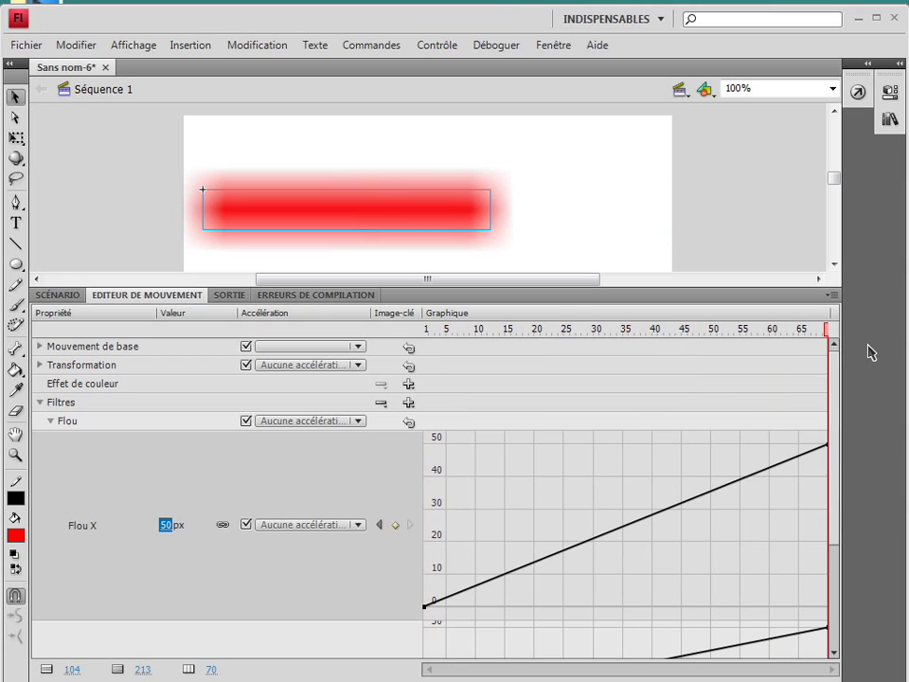
Add a Biseau dégradé filter, collapse the 1-Flou settings and move the playhead back to frame 1.
left_click(410, 403)
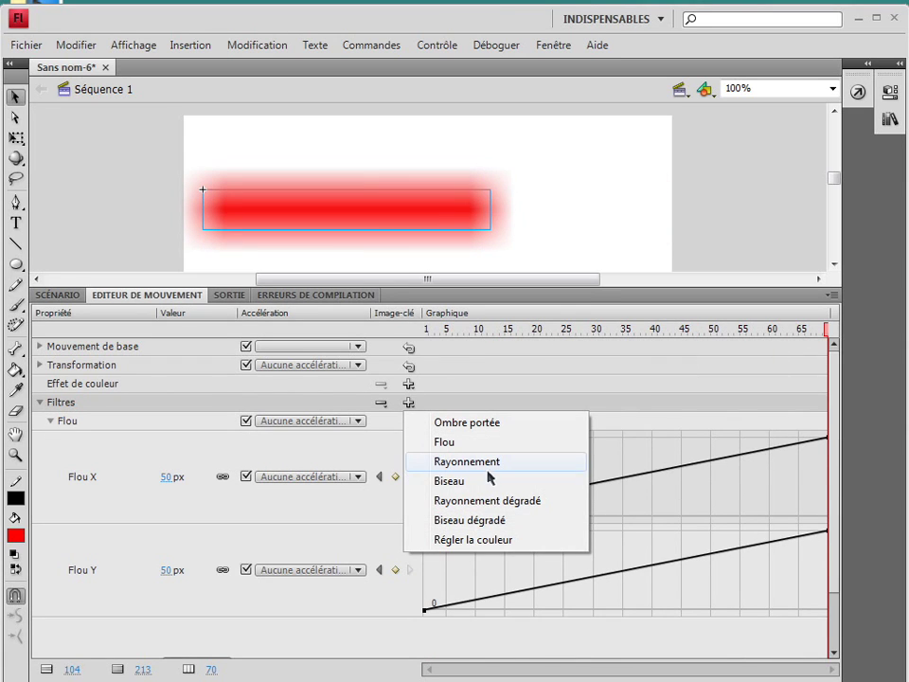
left_click(491, 536)
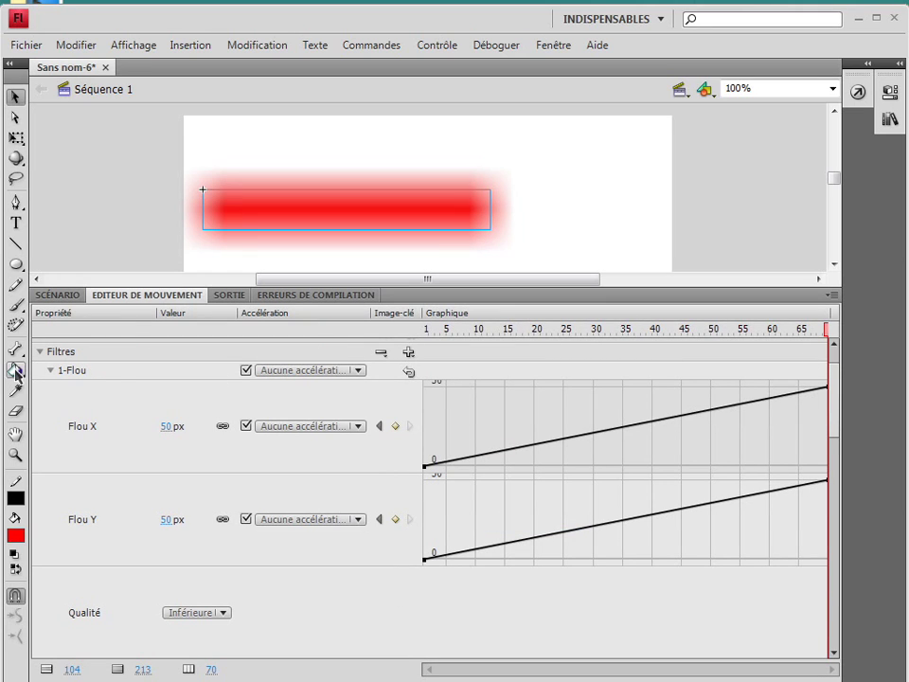
left_click(38, 351)
left_click(40, 403)
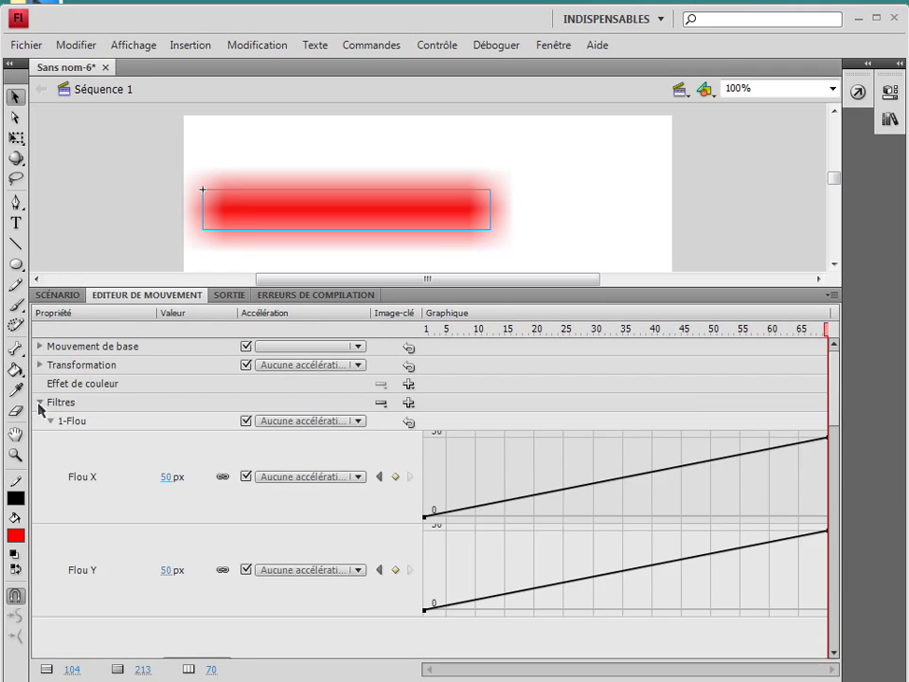
left_click(49, 422)
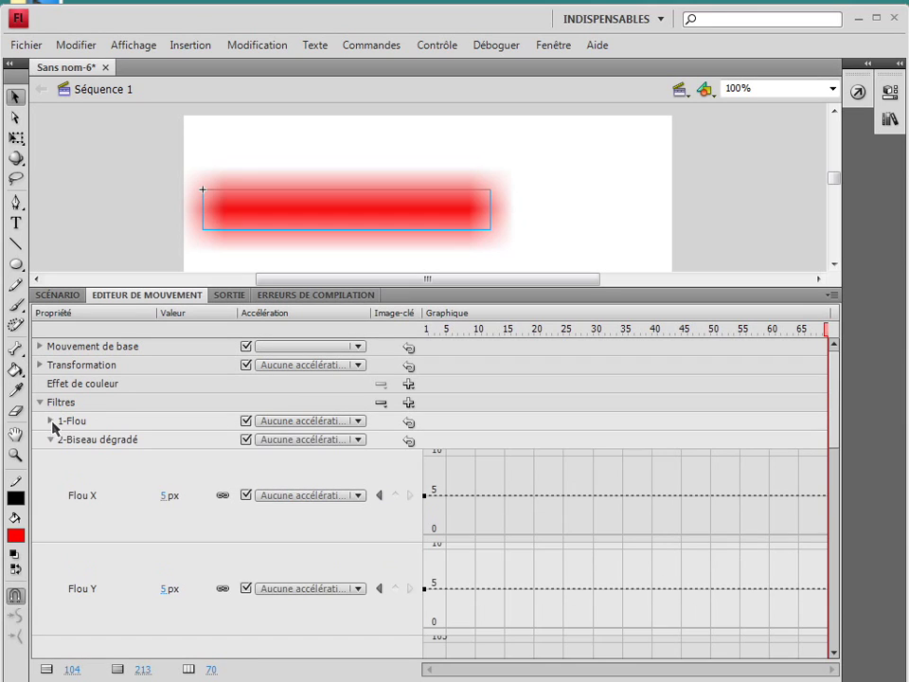
left_click_drag(470, 331, 315, 345)
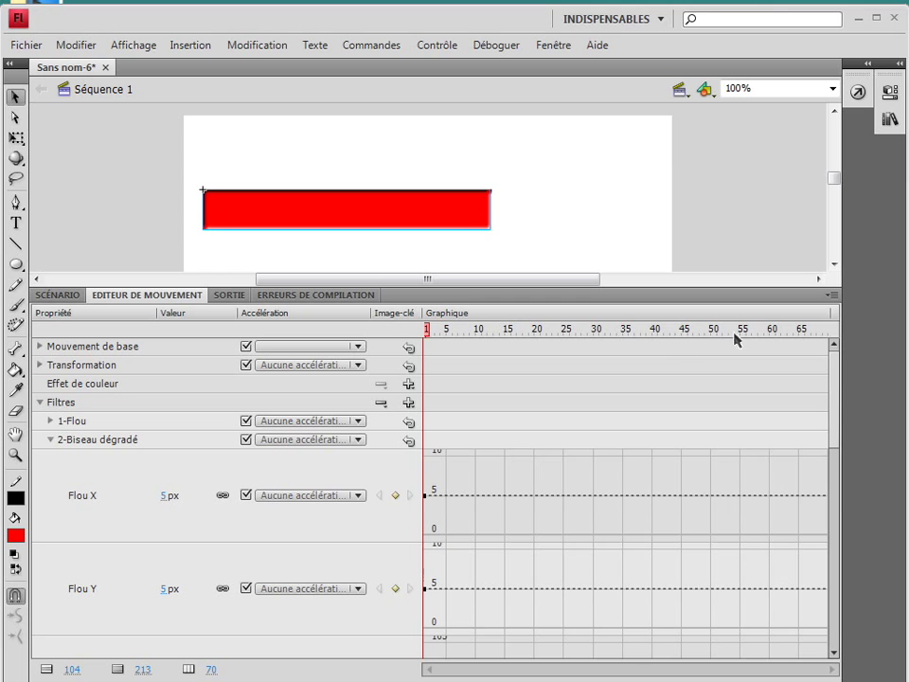
Set the linked Flou X and Flou Y of the 2-Biseau dégradé filter to 49 px at frame 70.
left_click_drag(682, 333, 852, 335)
left_click(164, 495)
type("49")
key("Return")
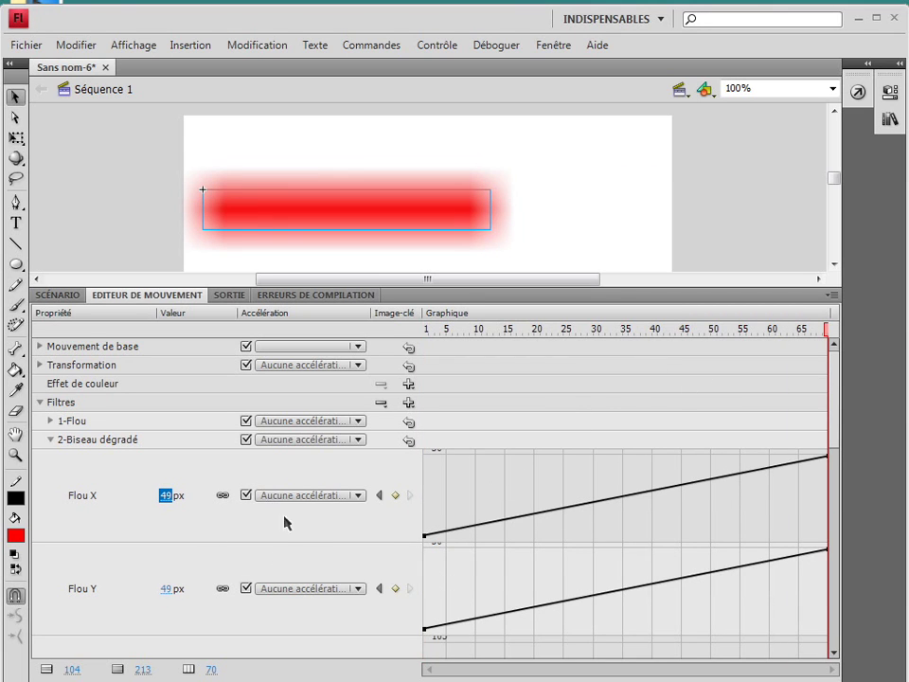
Set the Intensité of the 2-Biseau dégradé filter to 0 % at frame 1.
scroll(303, 525, "down", 3)
left_click(167, 589)
left_click(380, 586)
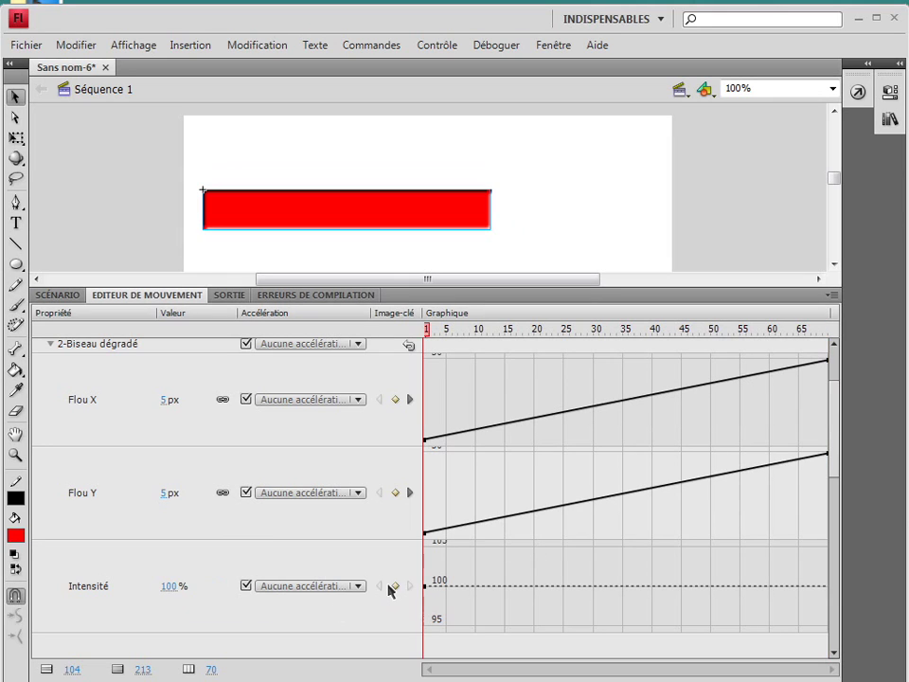
left_click(168, 586)
type("0")
key("Return")
Add an Intensité keyframe for the 2-Biseau dégradé filter at frame 70 and set it to 100 %.
left_click(826, 328)
left_click(396, 586)
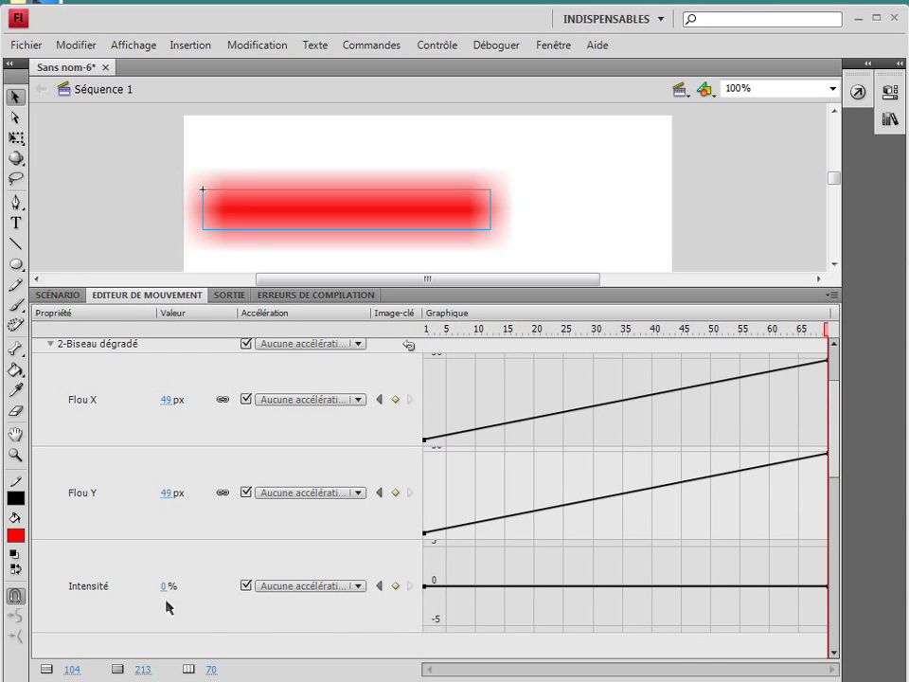
left_click(159, 591)
left_click(162, 633)
type("100")
key("Return")
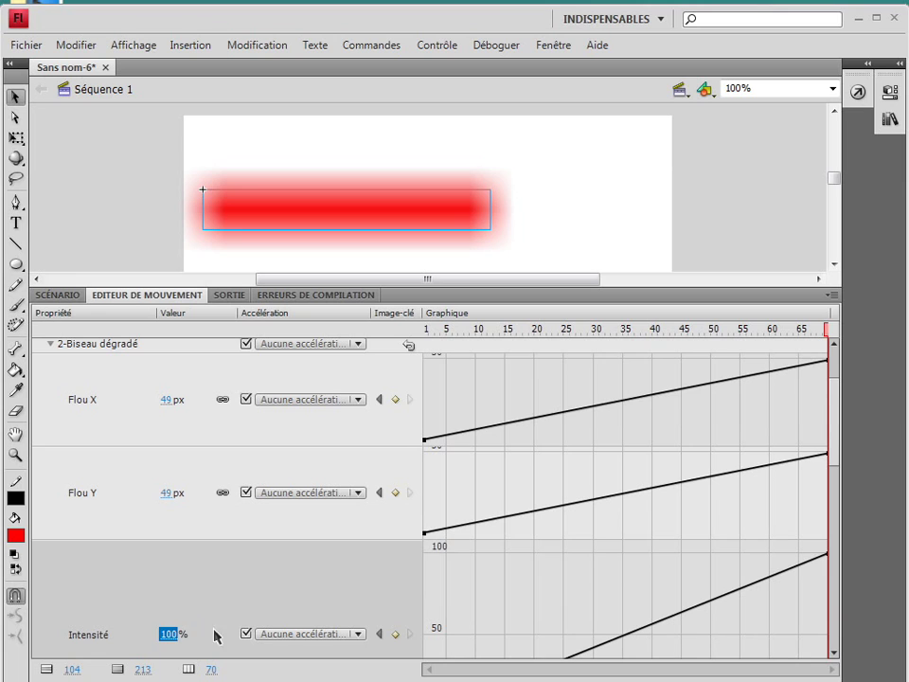
Preview the filtered bar near frame 22 and collapse the 2-Biseau dégradé settings.
left_click_drag(537, 328, 545, 328)
scroll(439, 367, "up", 1)
scroll(438, 367, "up", 2)
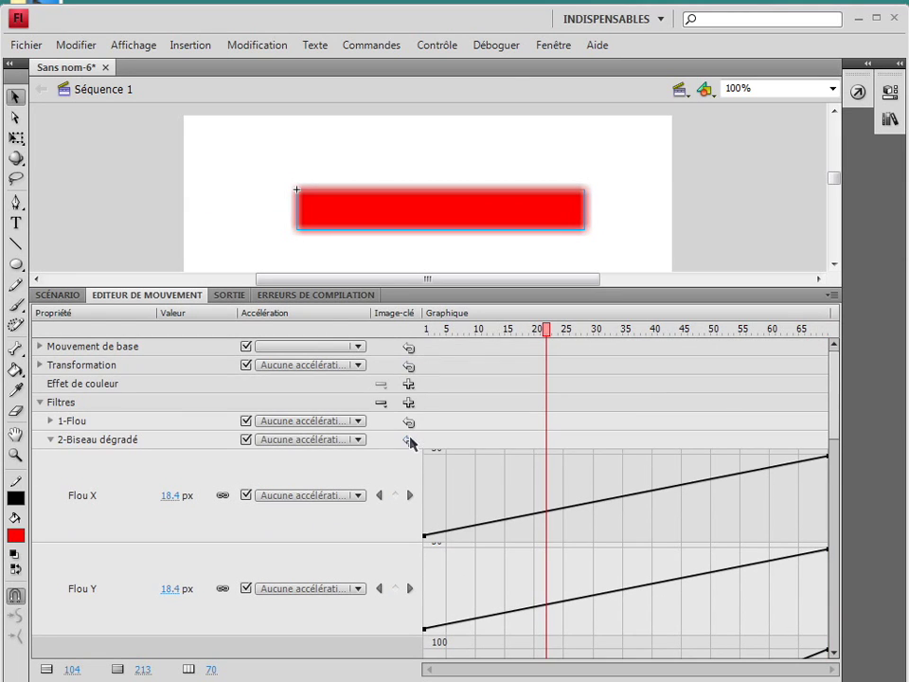
left_click(47, 441)
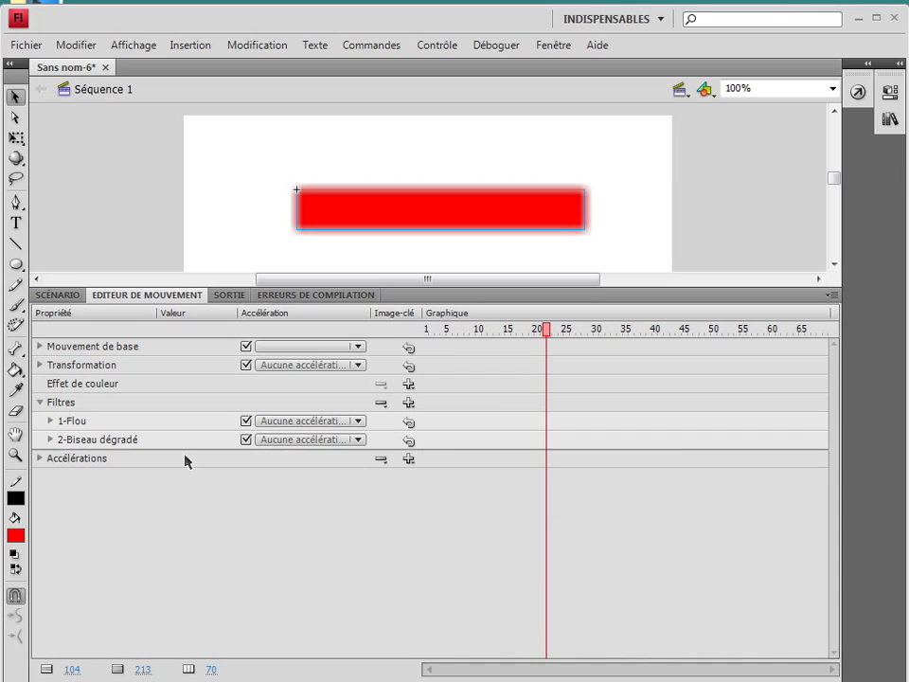
Reset the 1-Flou filter's values and preview the tween through to frame 70.
left_click(409, 422)
left_click_drag(558, 338, 876, 328)
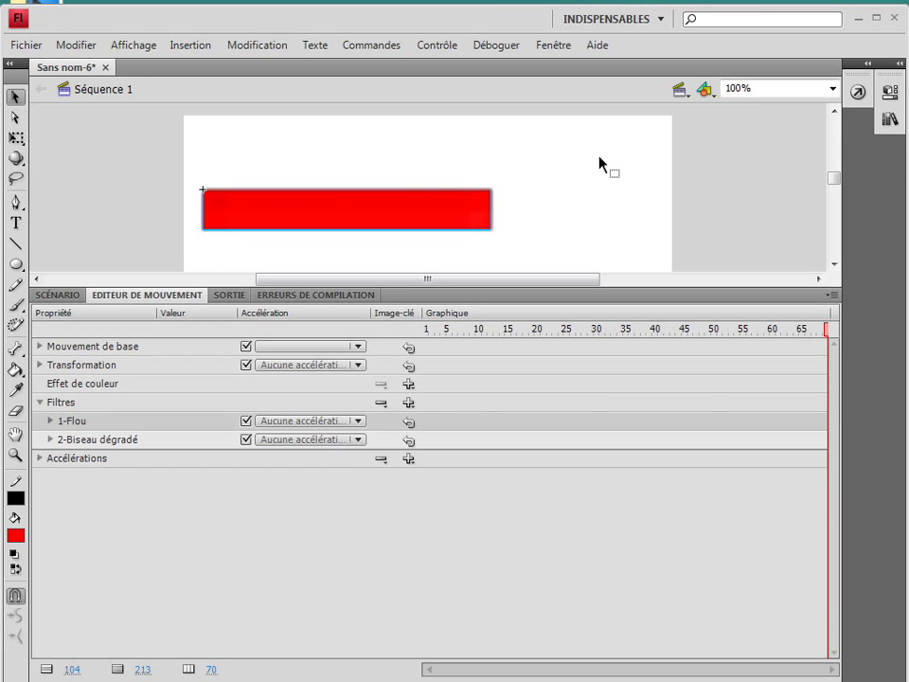
Add an Alpha colour effect to the bar's motion tween.
left_click(408, 384)
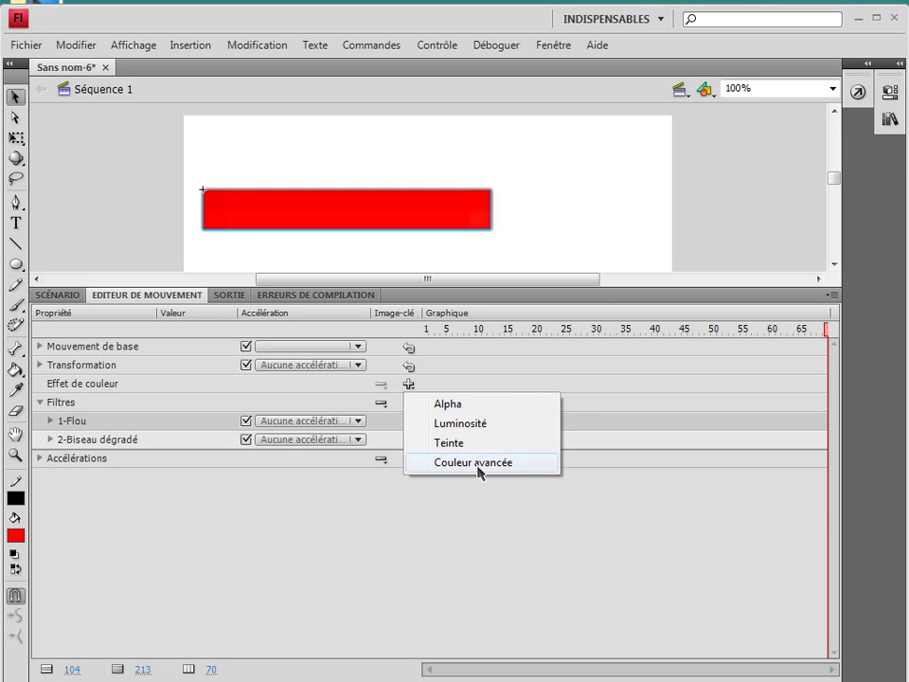
left_click(447, 403)
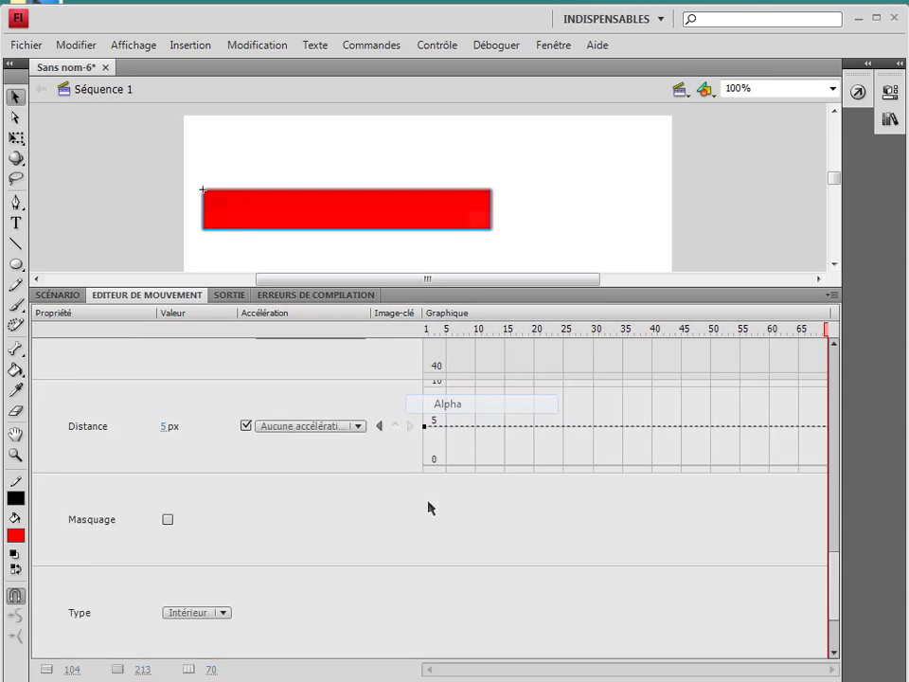
left_click(171, 463)
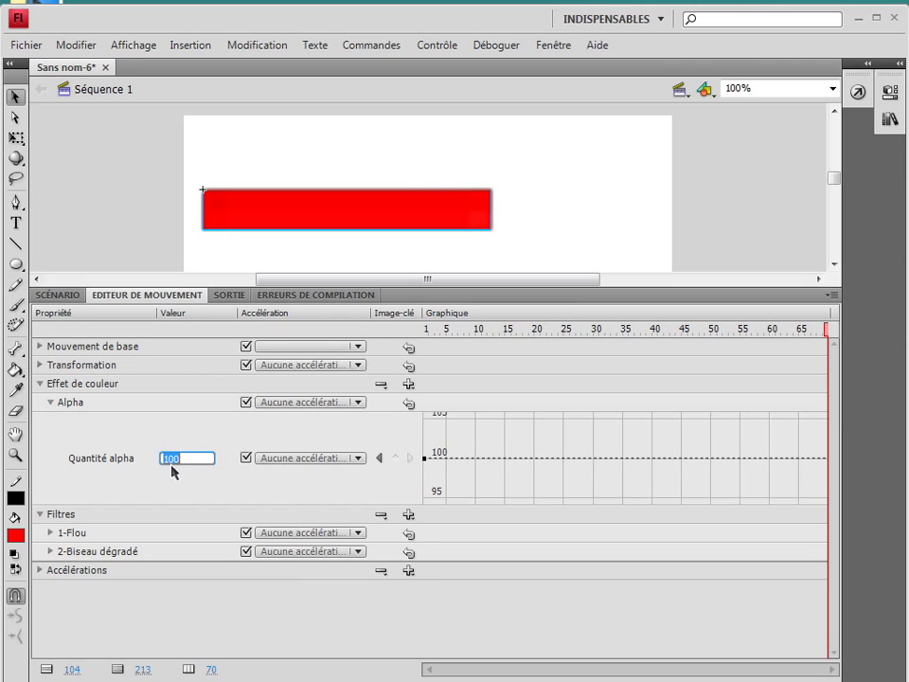
left_click(386, 478)
left_click_drag(493, 330, 412, 328)
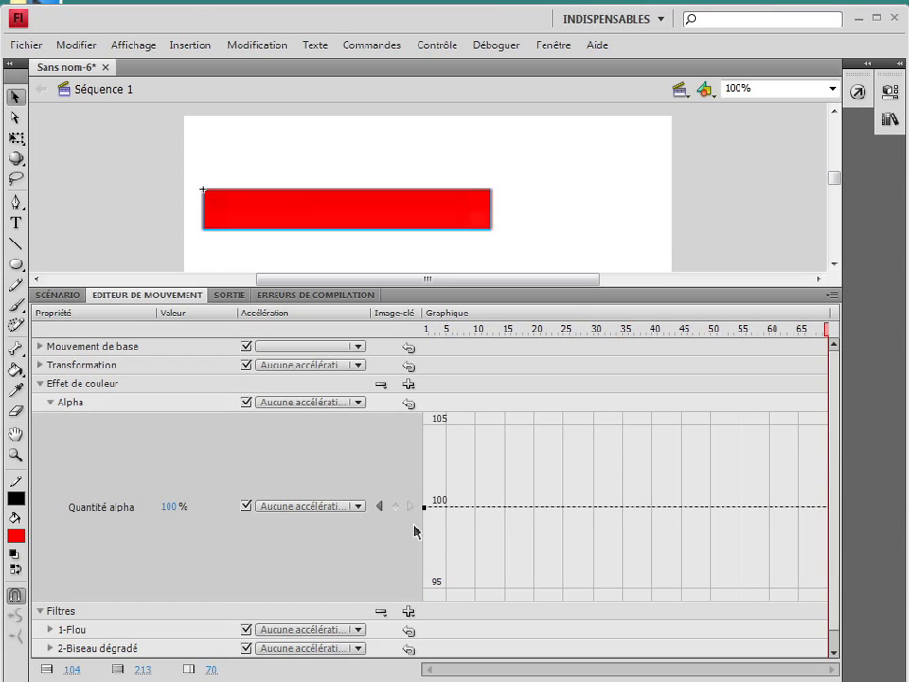
Set the Quantité alpha to 0 % at frame 70.
left_click(167, 509)
left_click(169, 458)
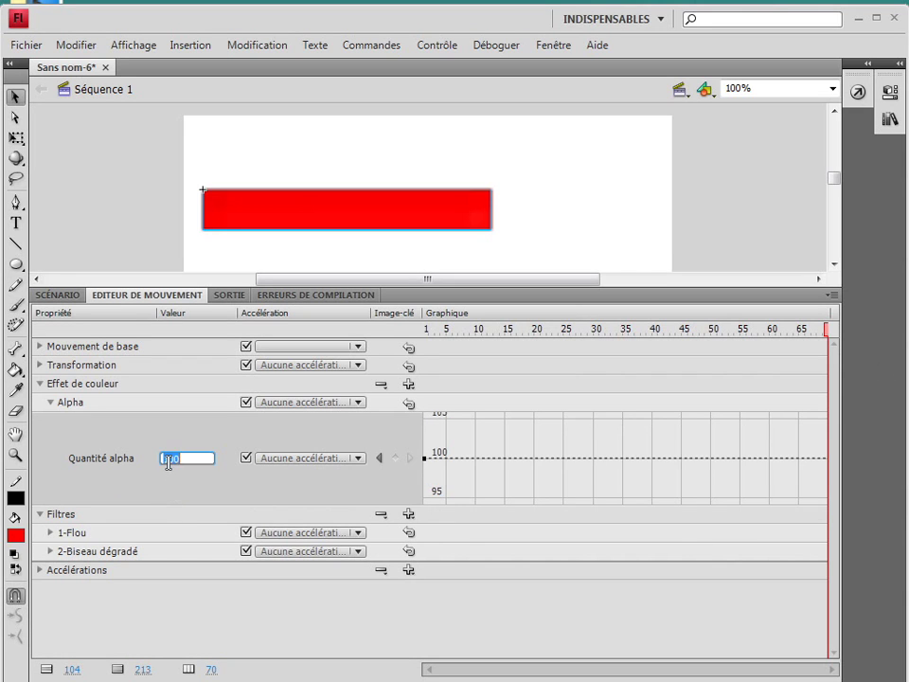
type("0")
key("Return")
Set the Quantité alpha at frame 32 to 50 %, change it to 20 %, and preview the fade back to frame 1.
left_click_drag(742, 341, 604, 333)
left_click(163, 460)
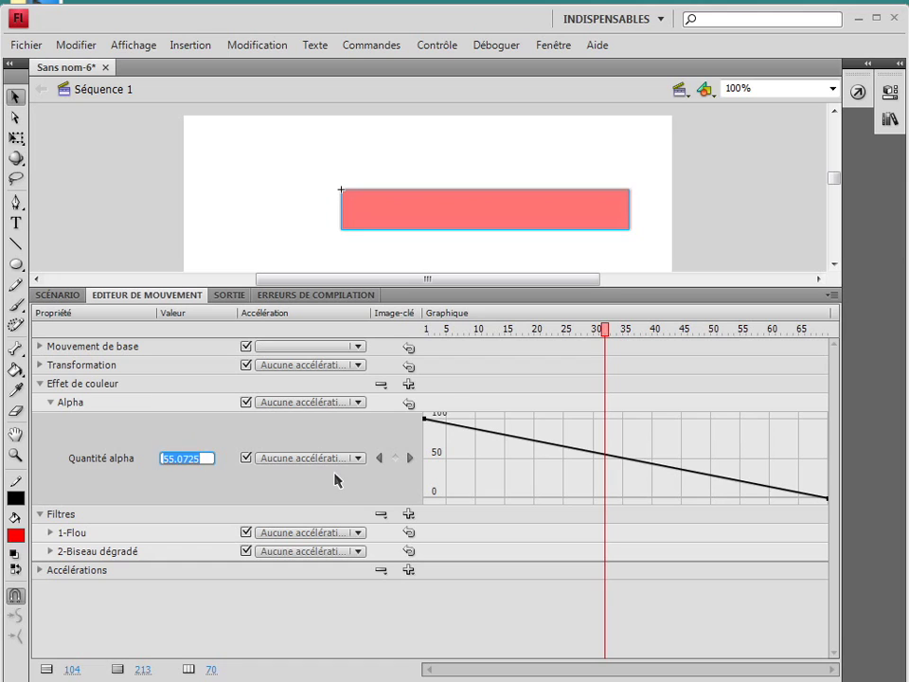
type("50")
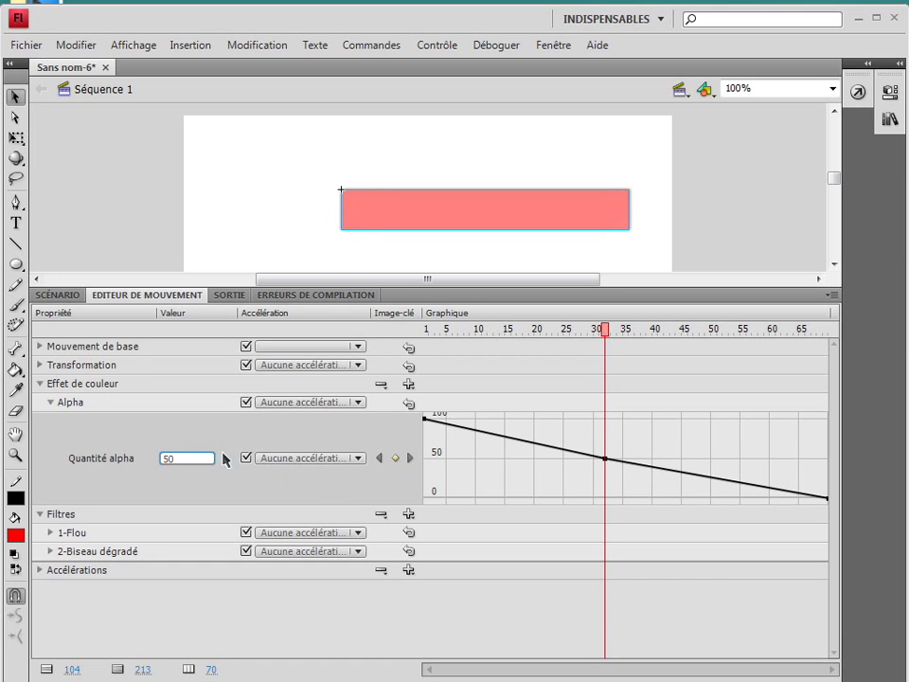
left_click_drag(184, 458, 158, 445)
type("20")
key("Return")
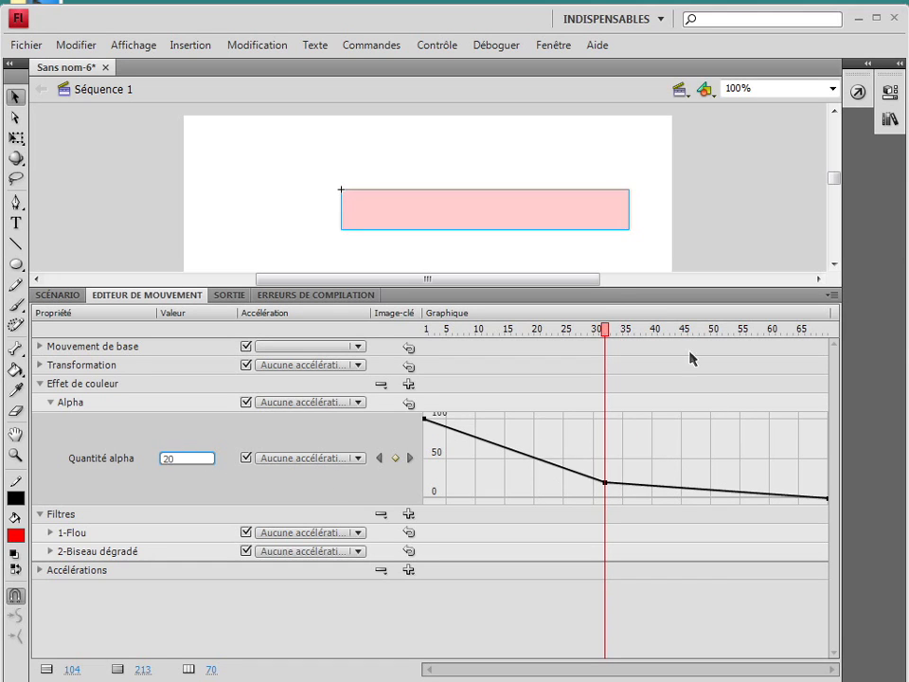
left_click(624, 329)
left_click_drag(643, 331, 227, 366)
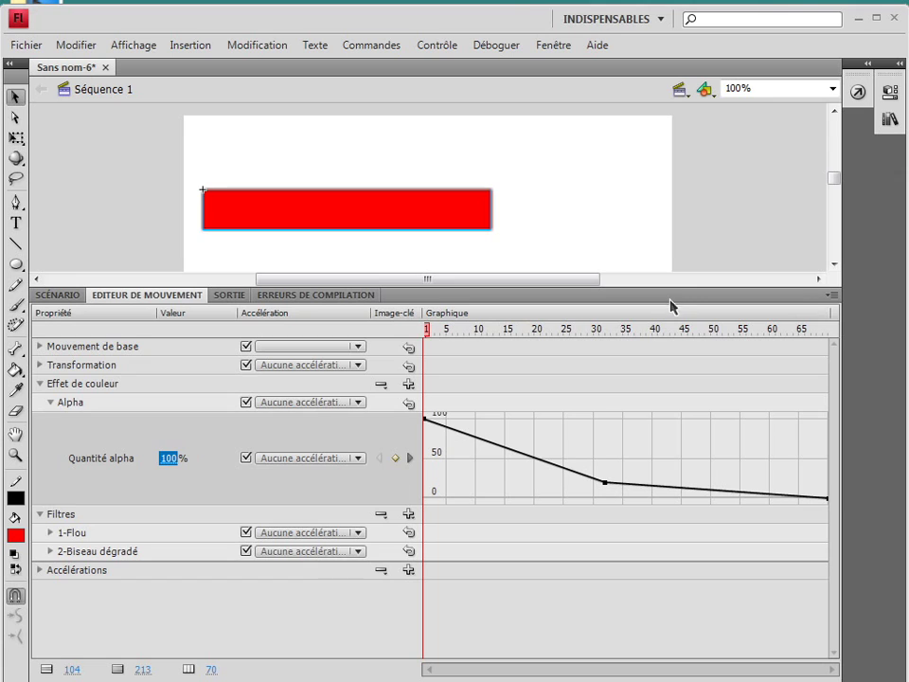
Enlarge the stage area by shrinking the Motion Editor and show the Scénario timeline.
left_click_drag(681, 284, 643, 492)
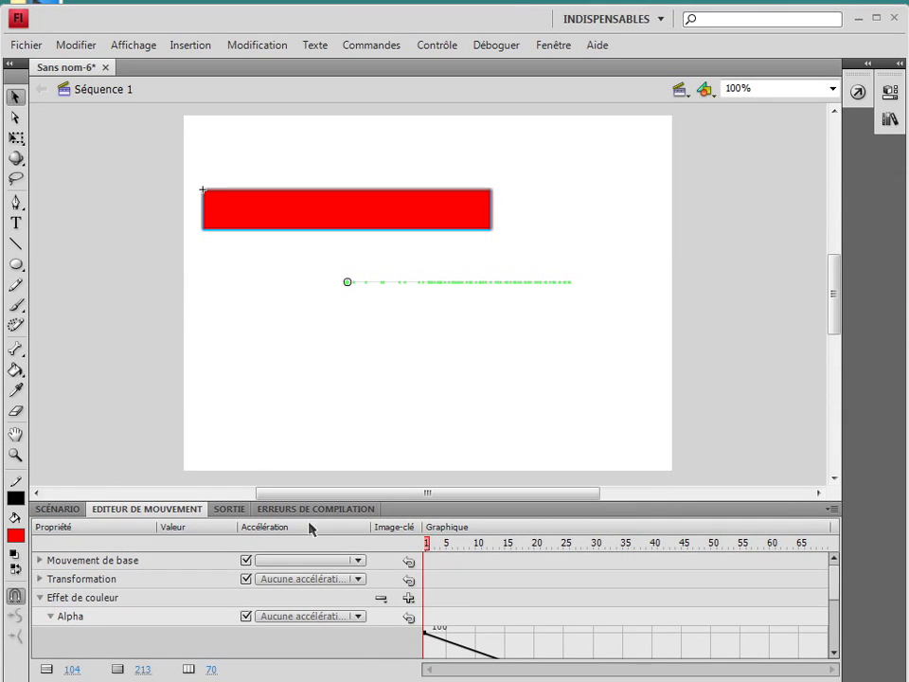
left_click(63, 509)
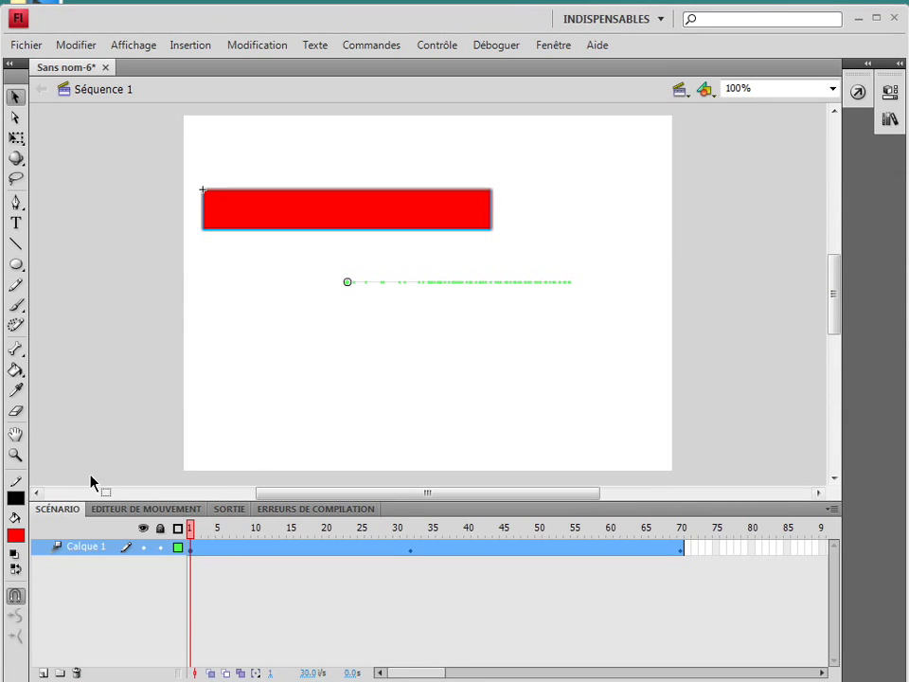